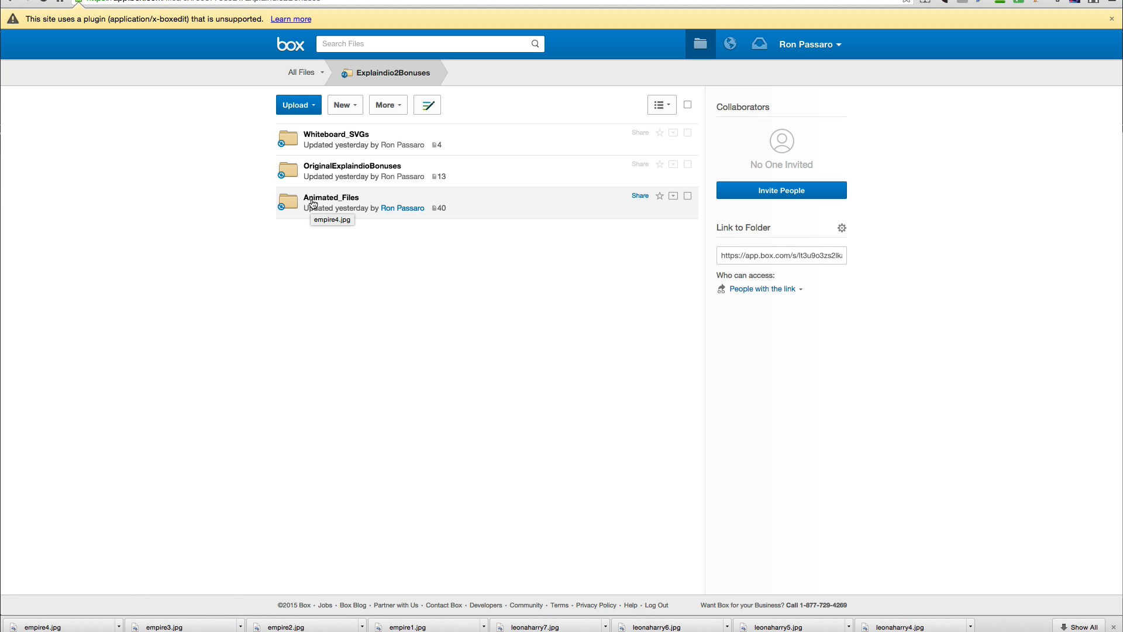
# Look through the Animated_Files folder in Box, including the MHD_AnimatedProps files and that folder's download option.
pyautogui.click(343, 202)
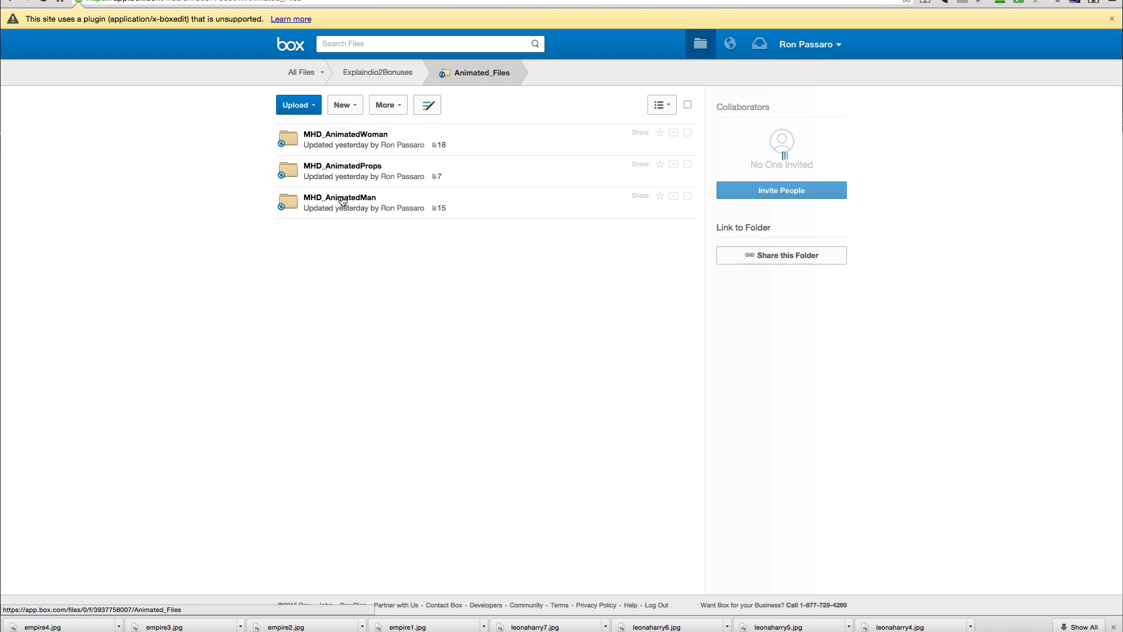
pyautogui.click(375, 168)
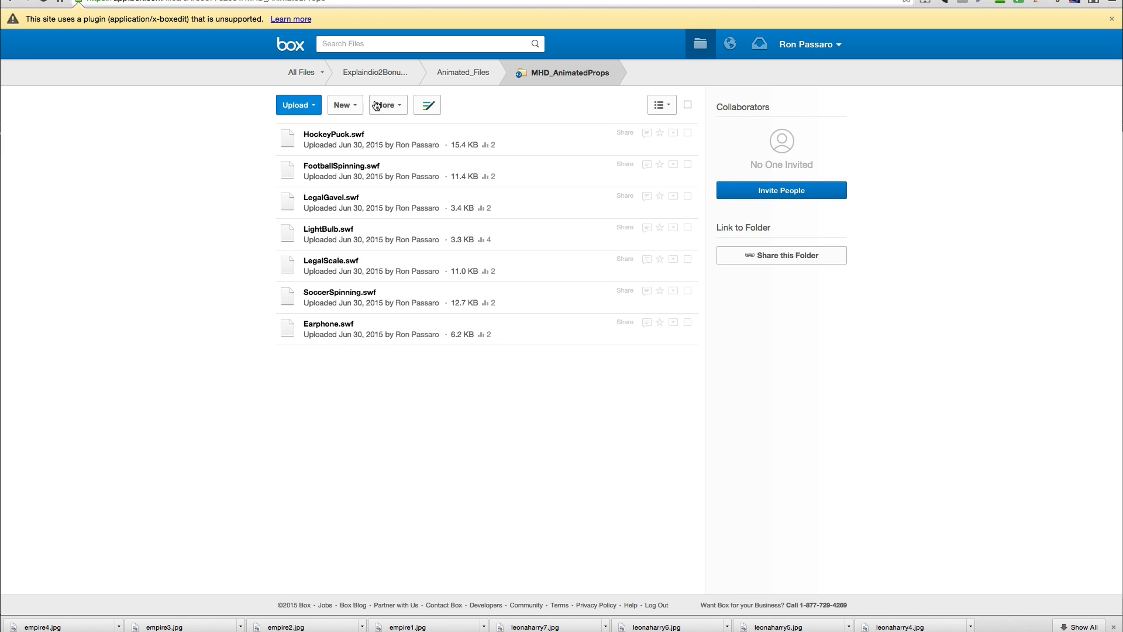
pyautogui.click(460, 74)
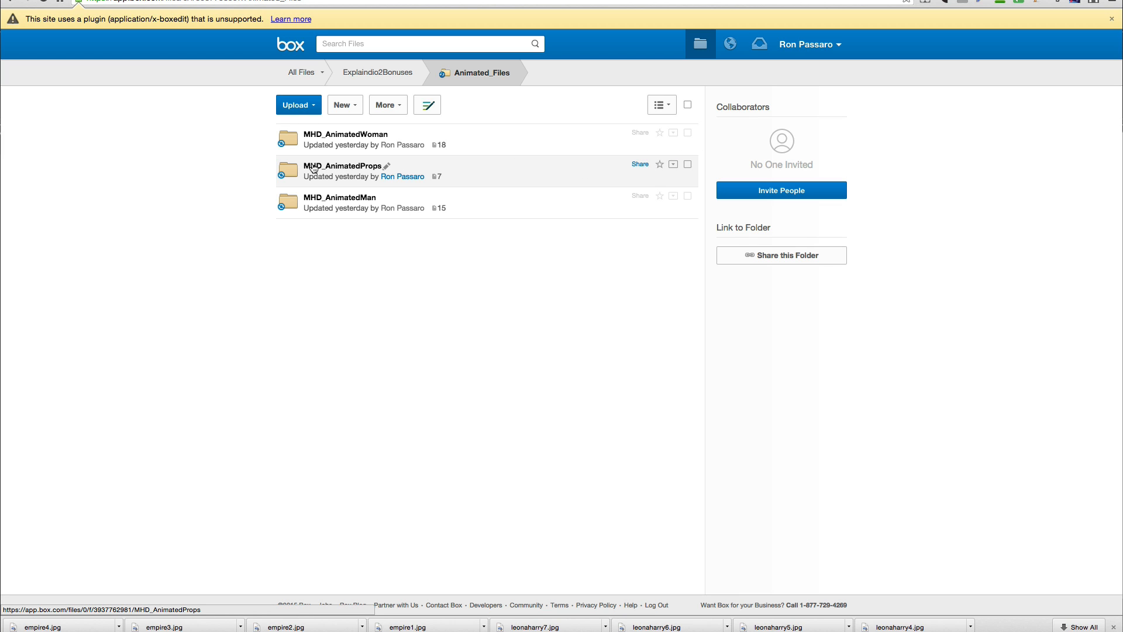
pyautogui.click(673, 166)
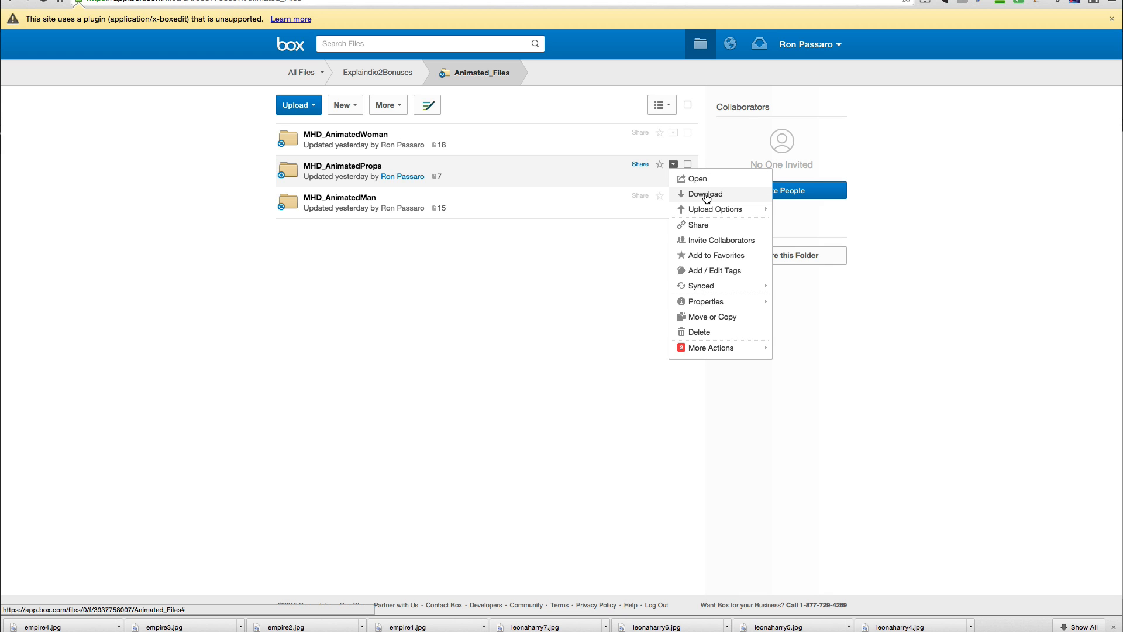
pyautogui.click(507, 289)
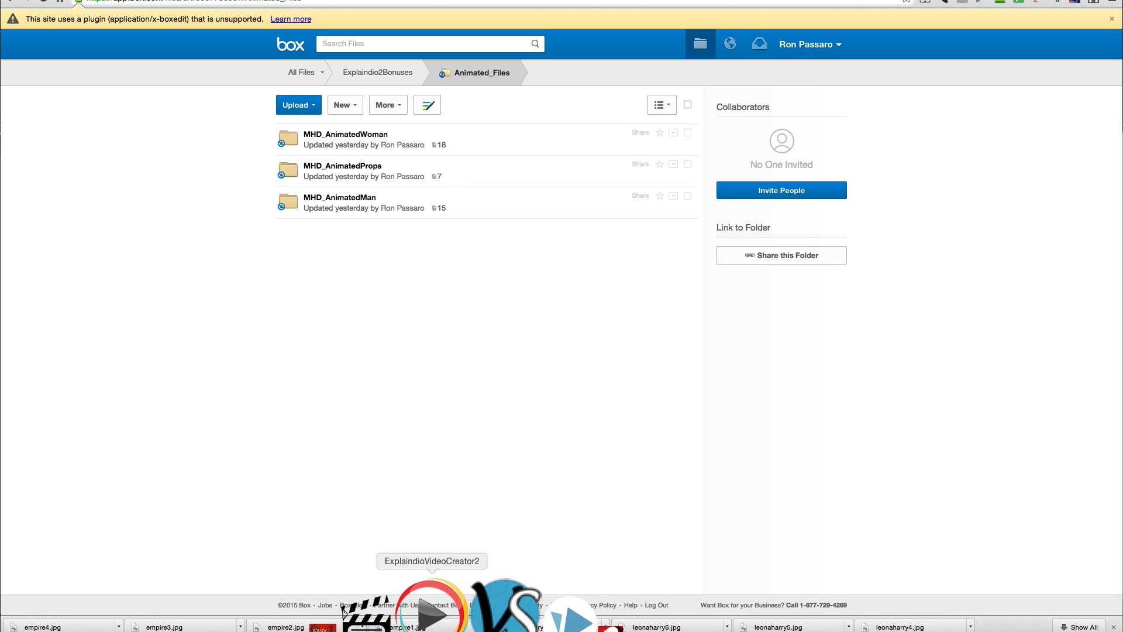
# Switch to Explaindio Video Creator 2 and review the options for importing packs and fonts into the library.
pyautogui.click(502, 611)
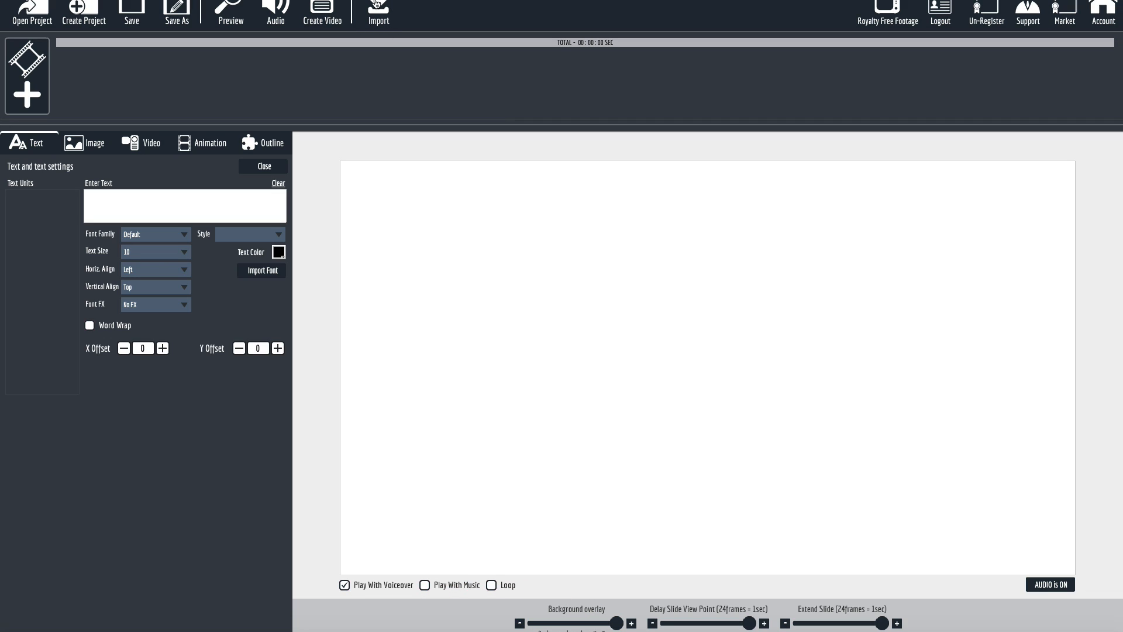
pyautogui.click(388, 12)
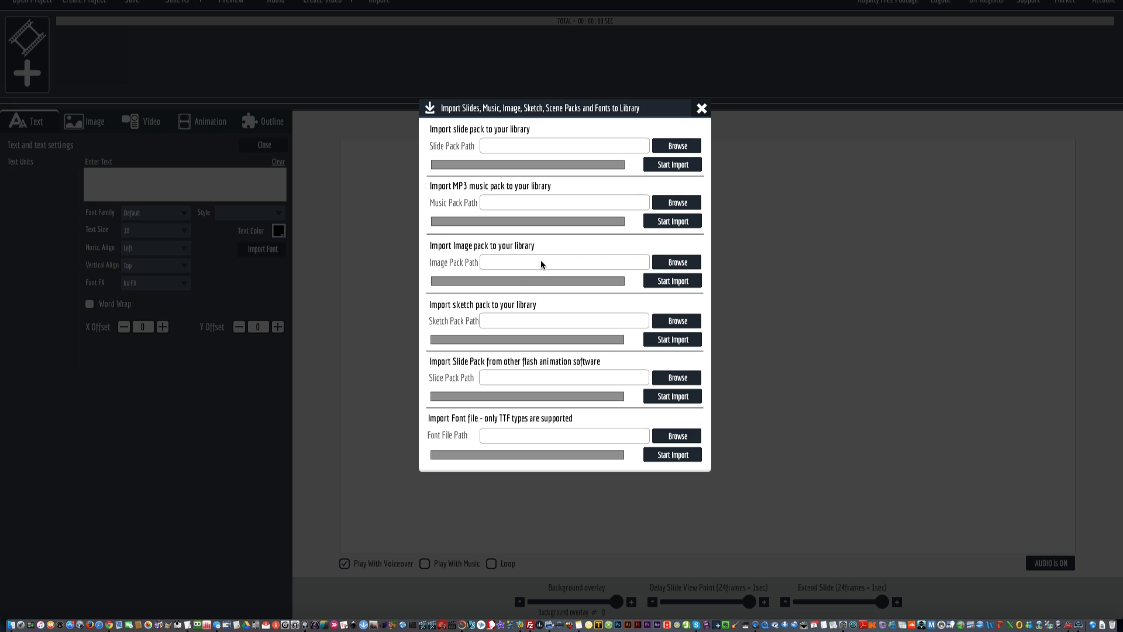
pyautogui.click(701, 108)
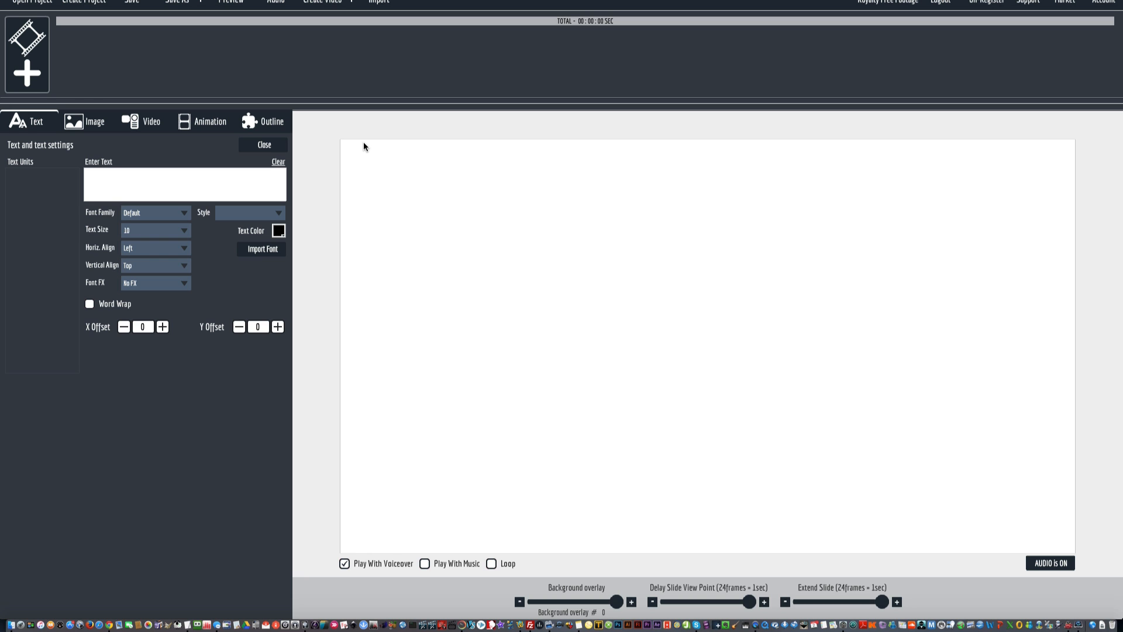
# Create a new scene containing the Flash animation HockeyPuck.swf from Animated_Files/MHD_AnimatedProps, and close the canvas.
pyautogui.click(28, 73)
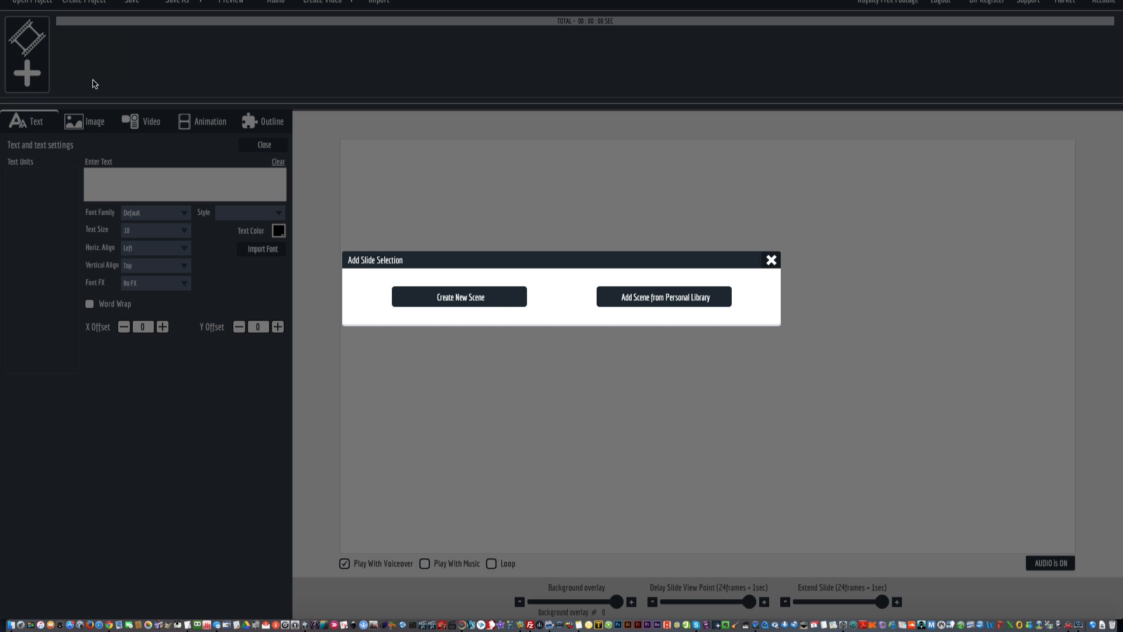
pyautogui.click(443, 297)
pyautogui.click(333, 602)
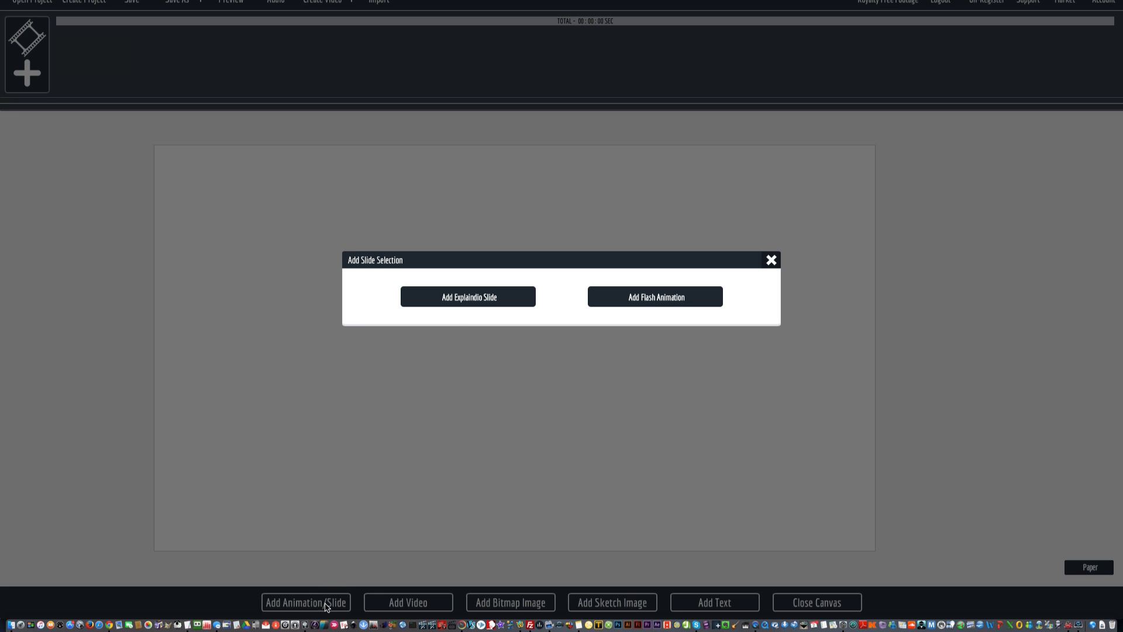
pyautogui.click(681, 297)
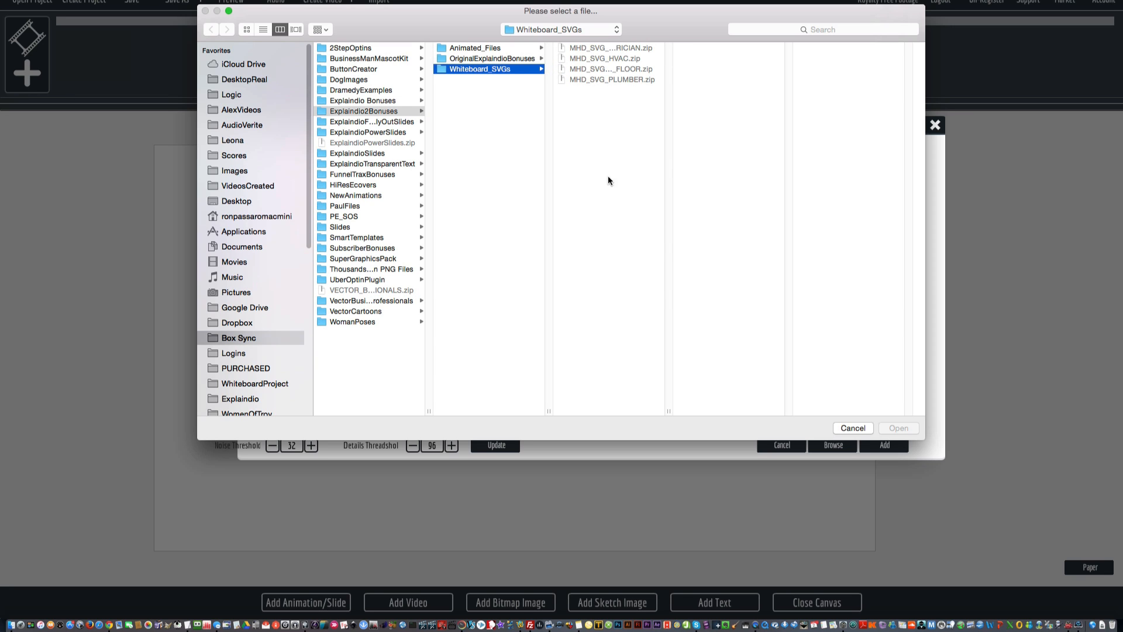
pyautogui.click(494, 50)
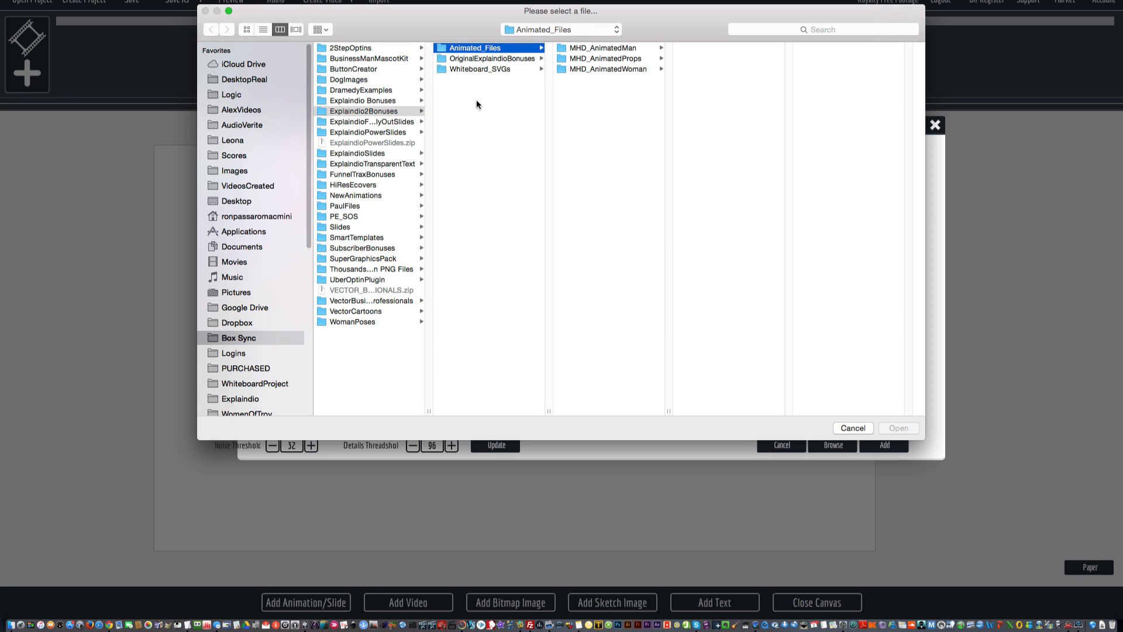
pyautogui.click(614, 60)
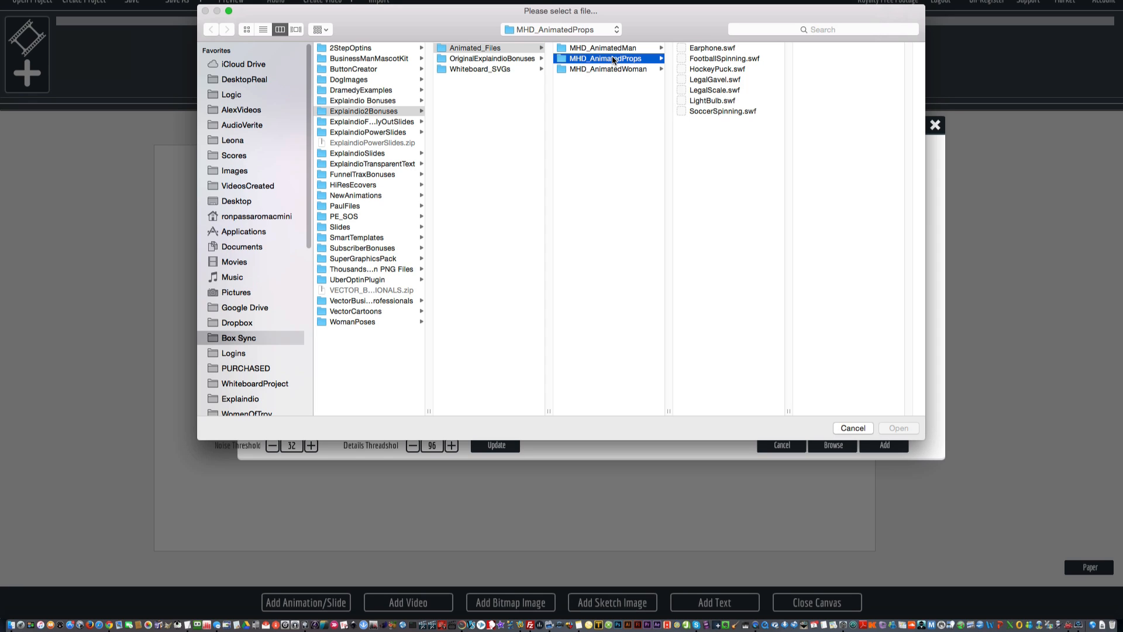
pyautogui.click(717, 69)
pyautogui.doubleClick(717, 69)
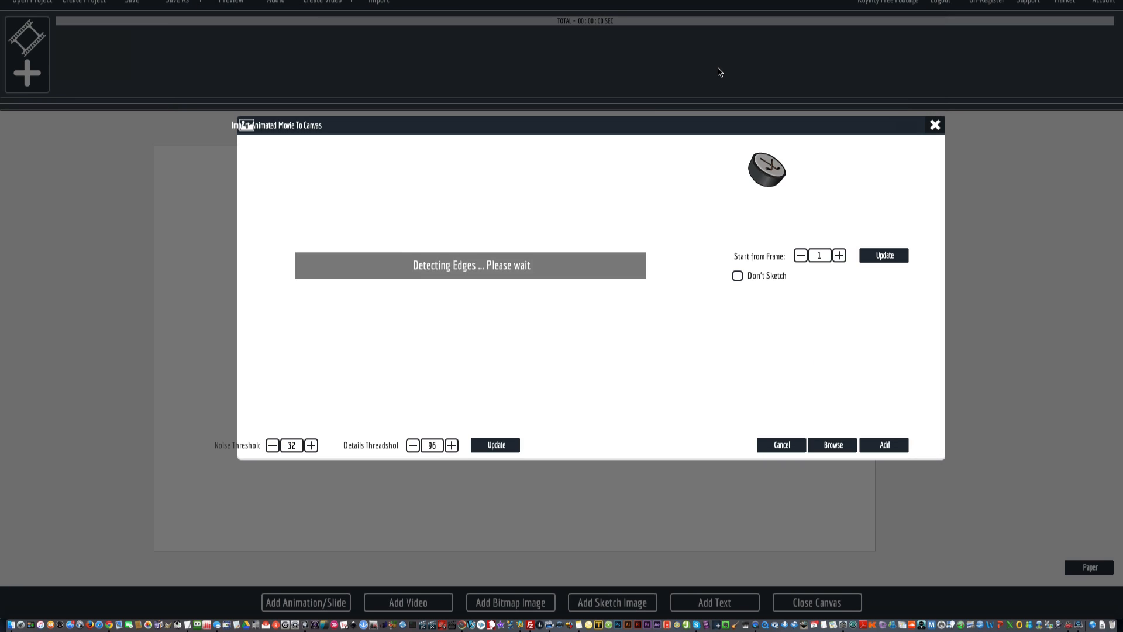
pyautogui.click(883, 445)
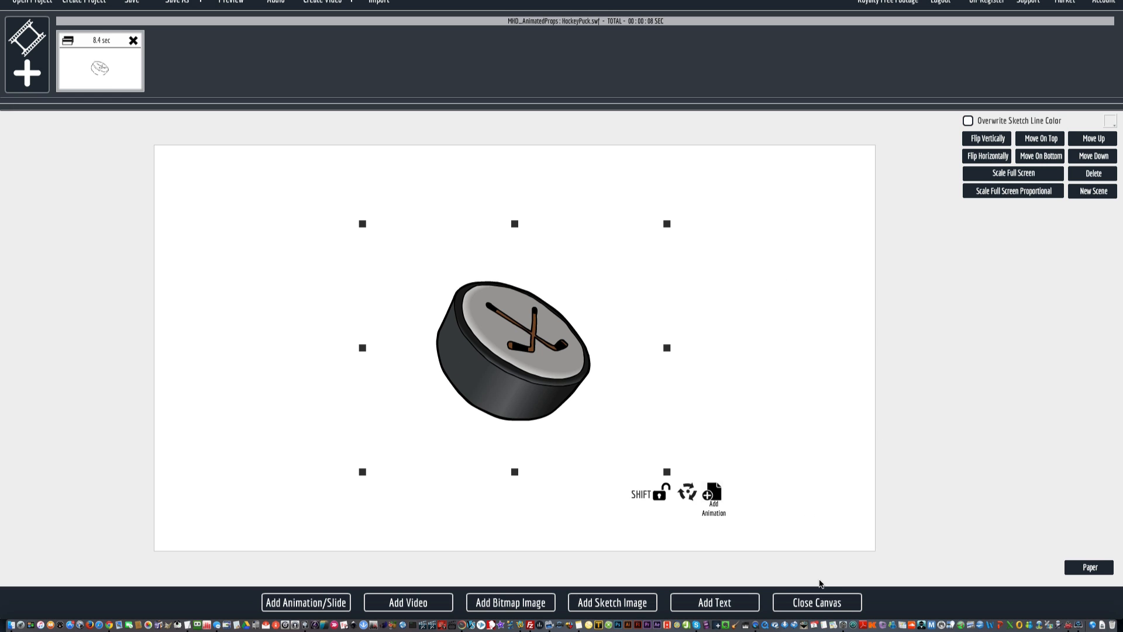
pyautogui.click(834, 604)
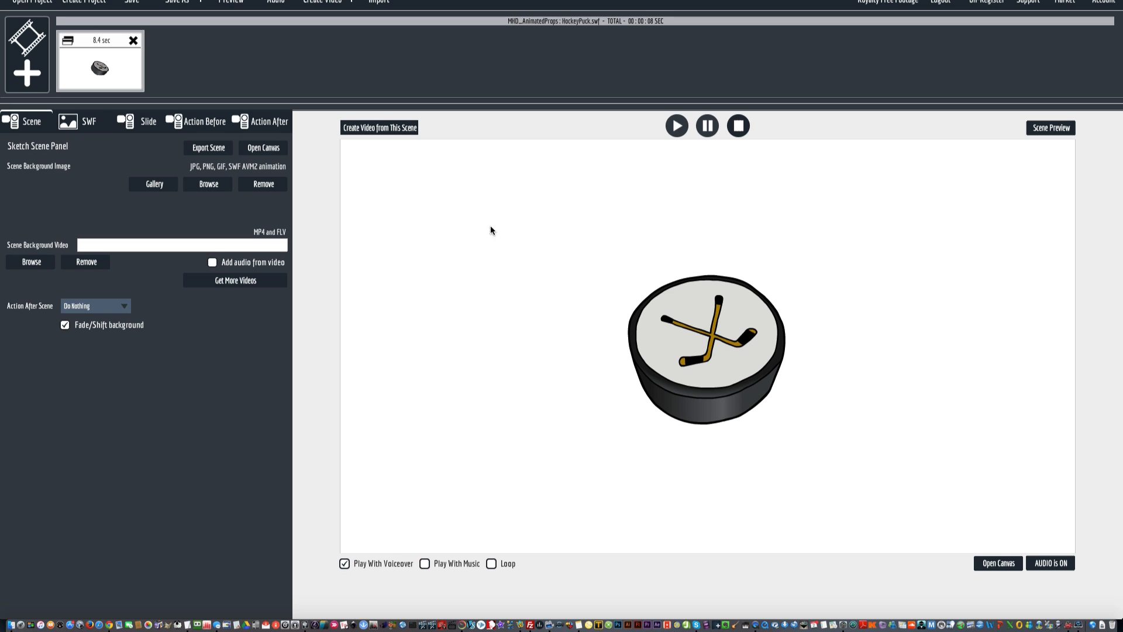
# Switch to Box in the browser to review the Animated_Files subfolders, and return to Explaindio Video Creator 2.
pyautogui.click(111, 618)
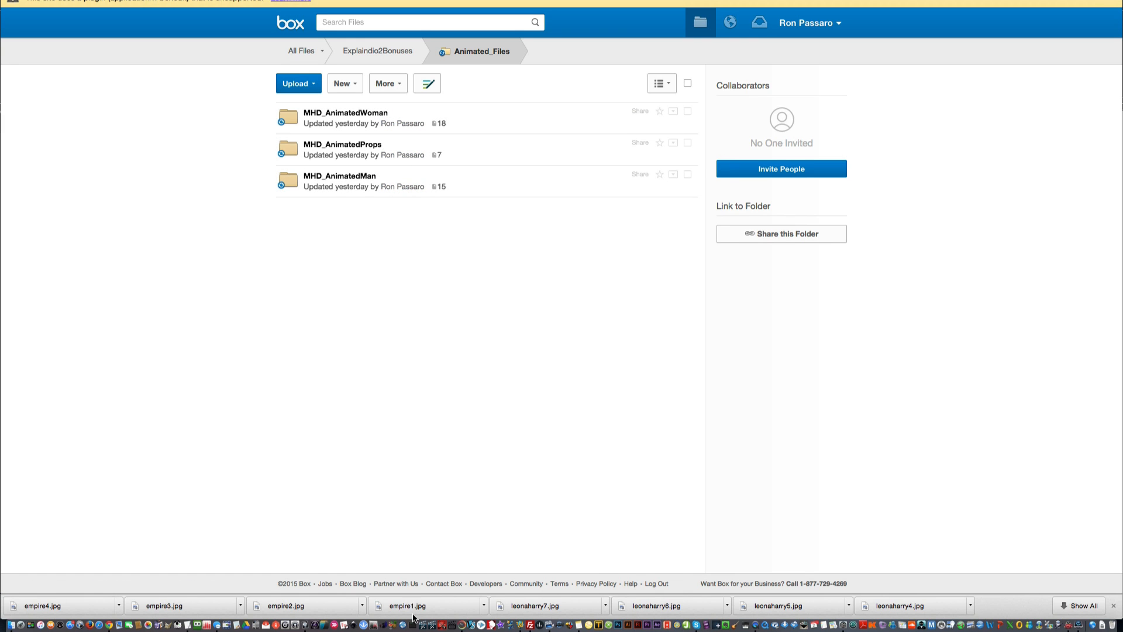
pyautogui.click(421, 592)
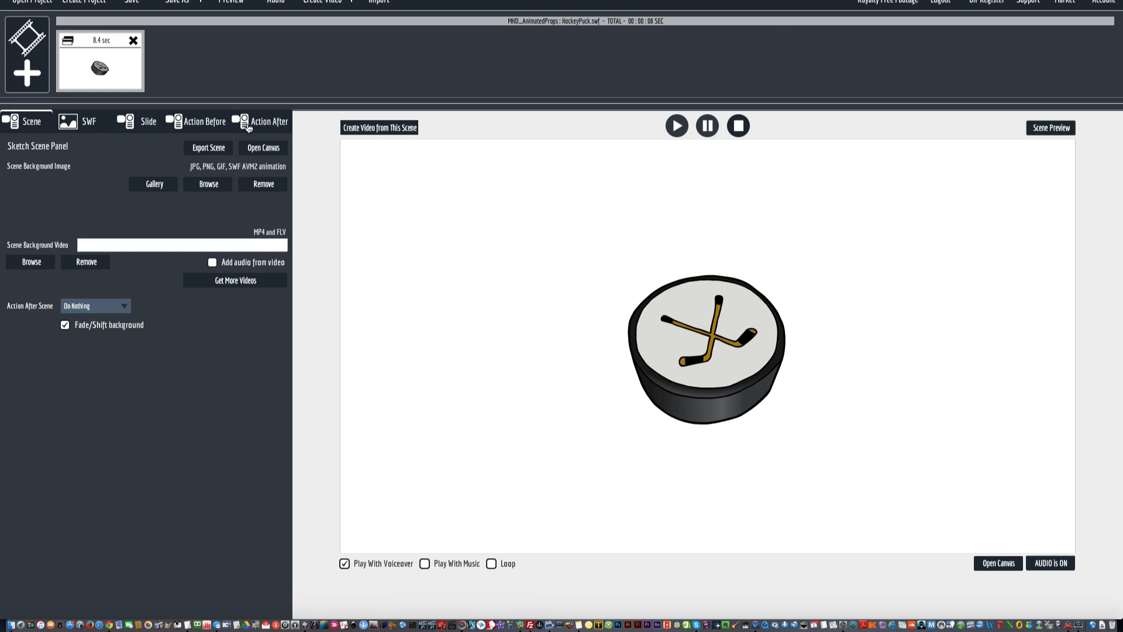
# Create a second scene and add the Flash animation Man_BeachChair_Color.swf from MHD_AnimatedMan/Beach to its canvas.
pyautogui.click(26, 74)
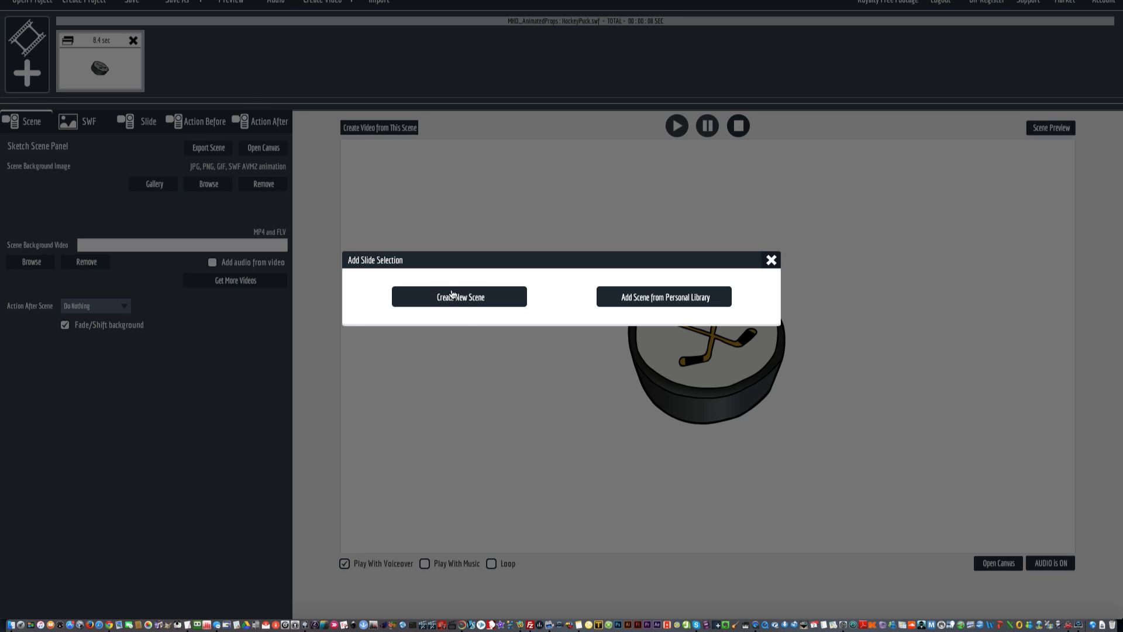
pyautogui.click(471, 298)
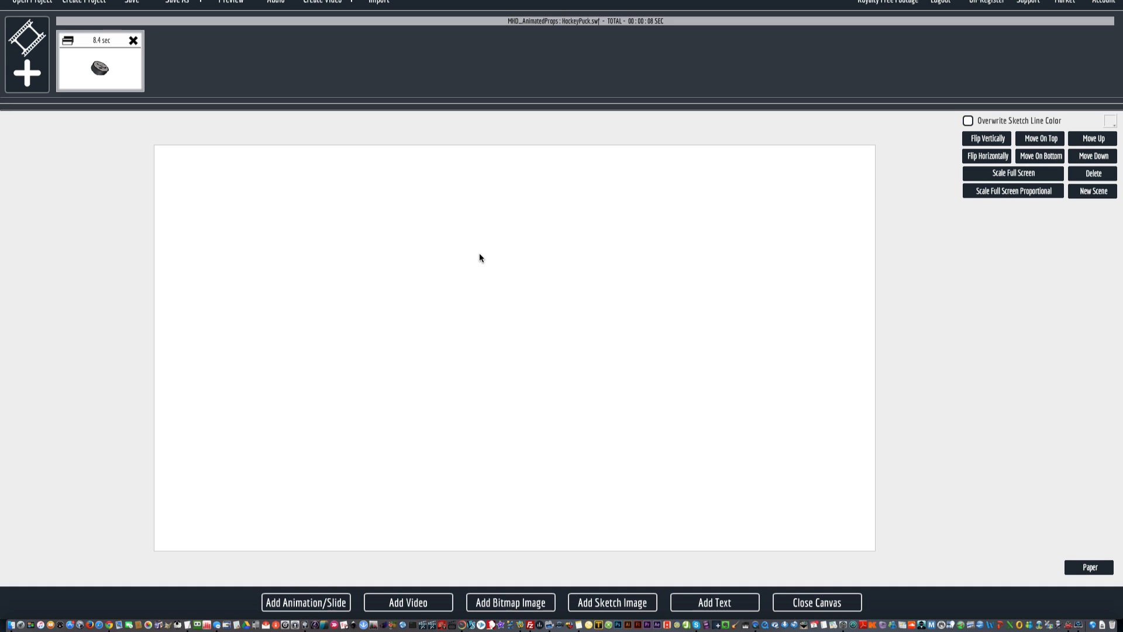
pyautogui.click(326, 603)
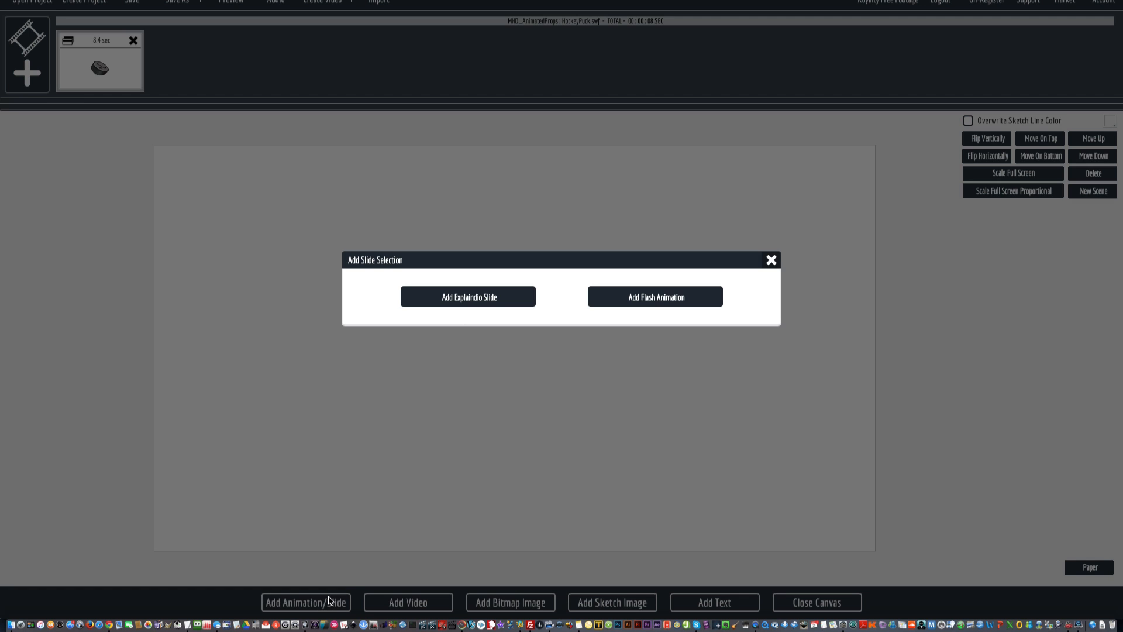
pyautogui.click(672, 297)
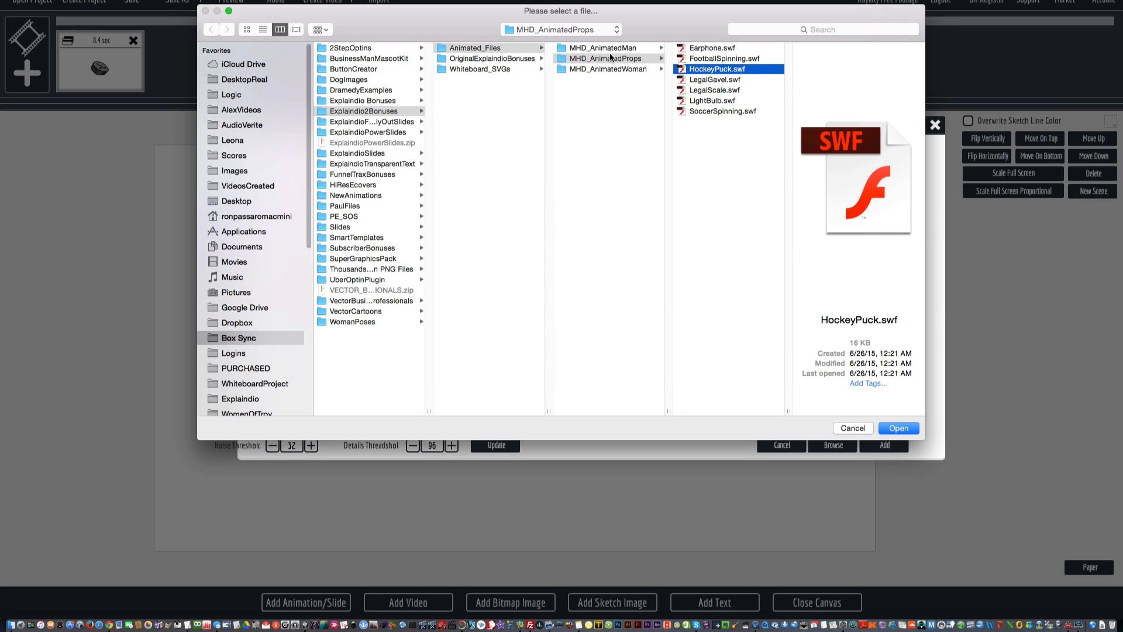
pyautogui.click(606, 50)
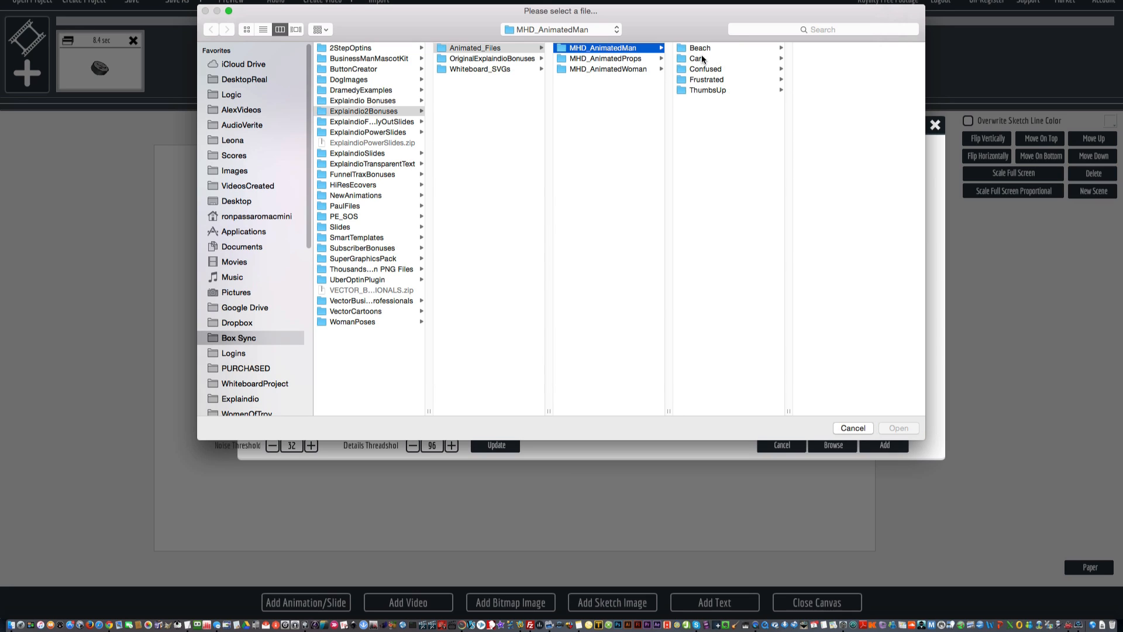
pyautogui.click(703, 49)
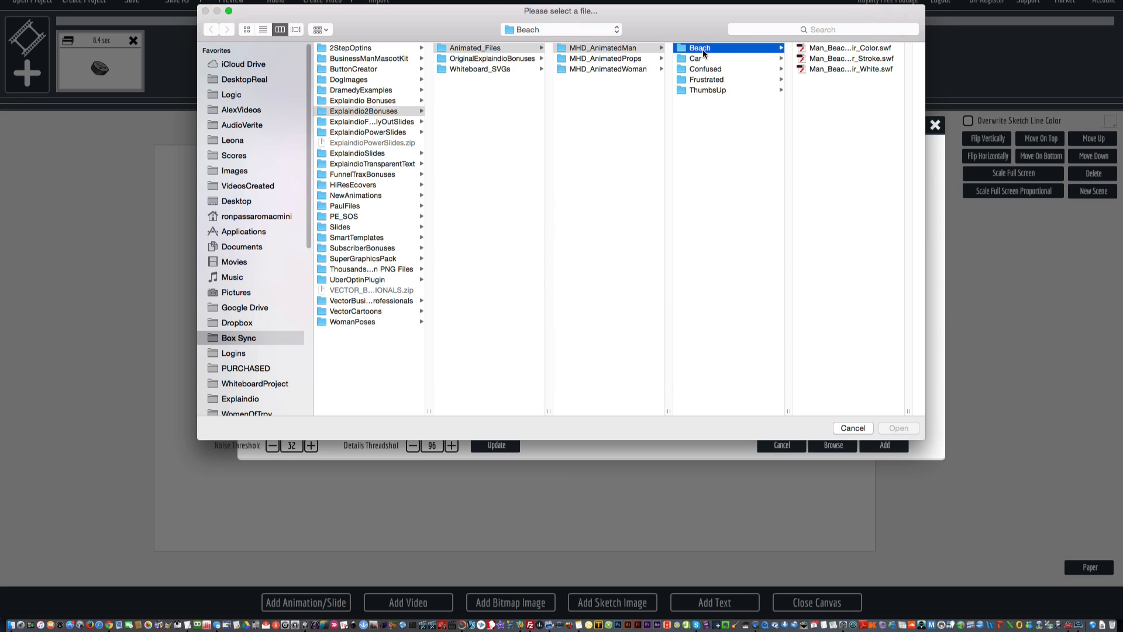
pyautogui.doubleClick(844, 47)
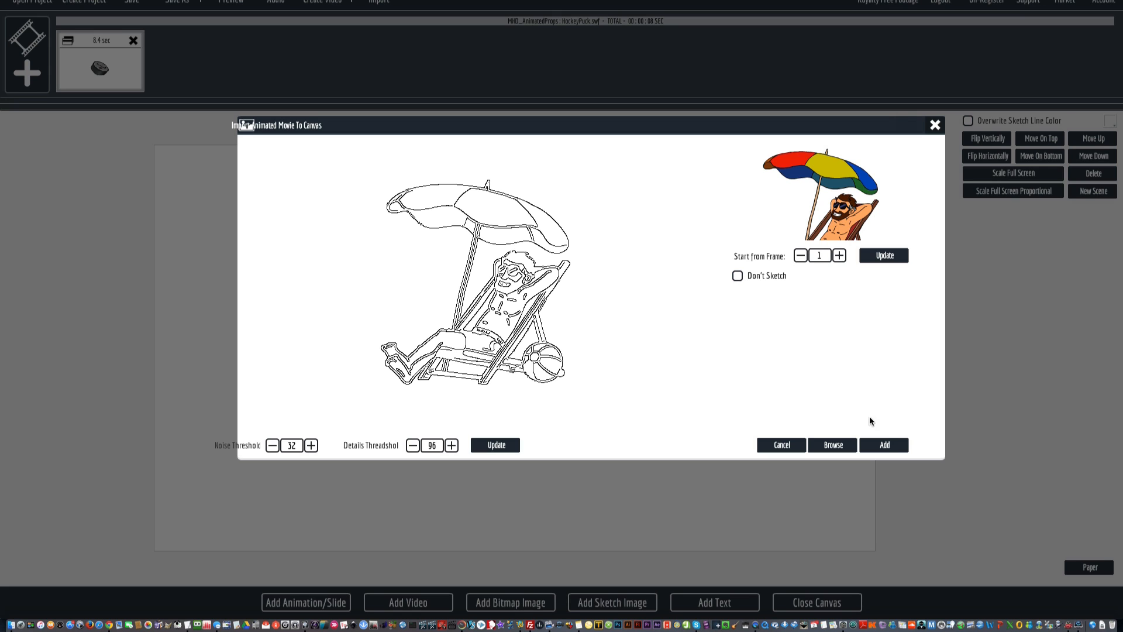
pyautogui.click(886, 445)
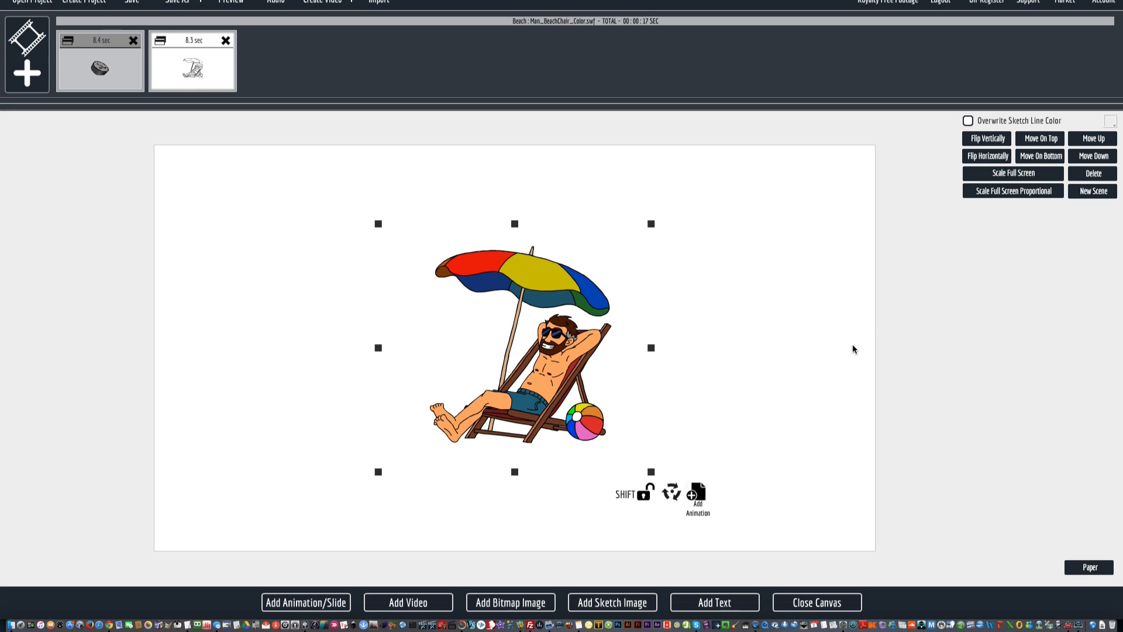
# Try stretching the beach chair animation without locked proportions, and delete it from the canvas.
pyautogui.moveTo(654, 224); pyautogui.dragTo(792, 209)
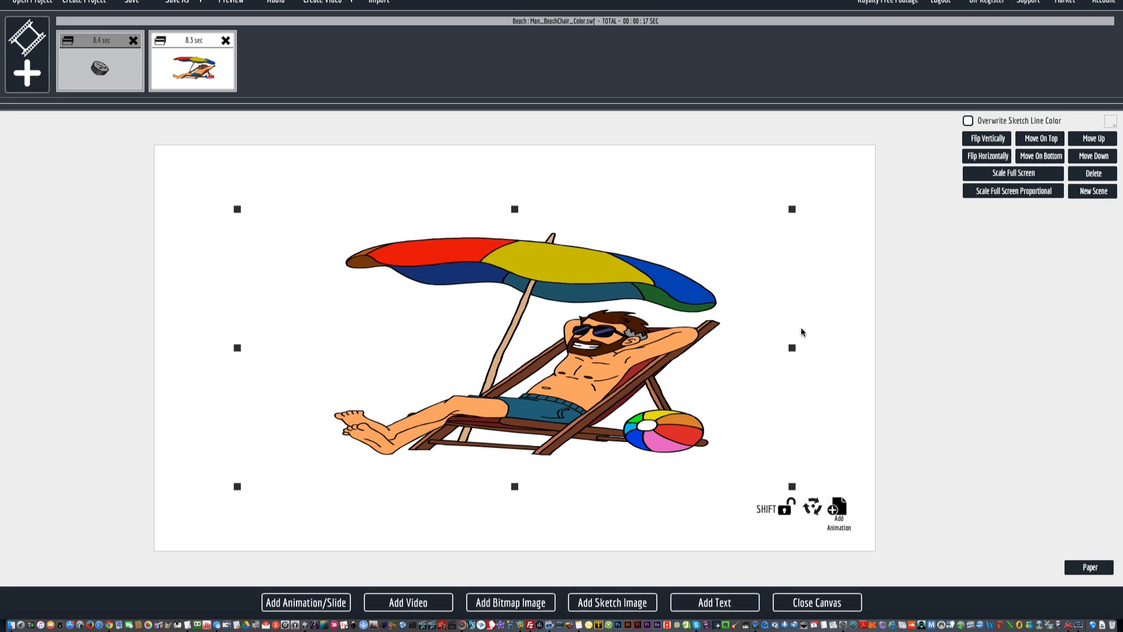
pyautogui.click(1089, 175)
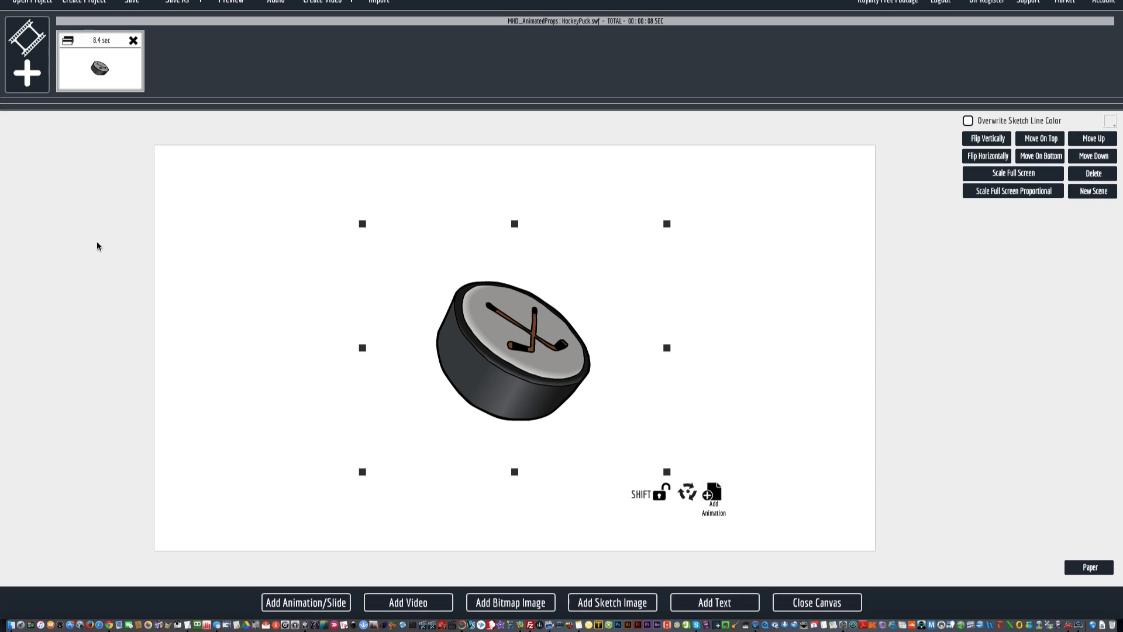
# Add the Flash animation Man_BeachChair_Color.swf to a new scene and enlarge it proportionally to about the full canvas height, closing the canvas.
pyautogui.click(34, 75)
pyautogui.click(471, 303)
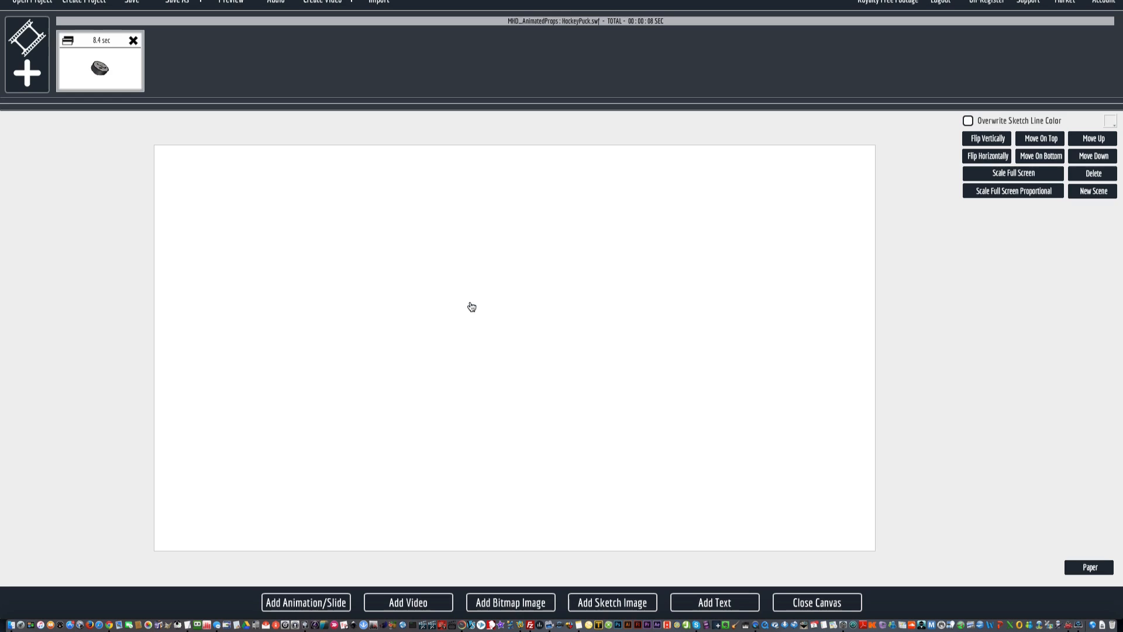
pyautogui.click(331, 602)
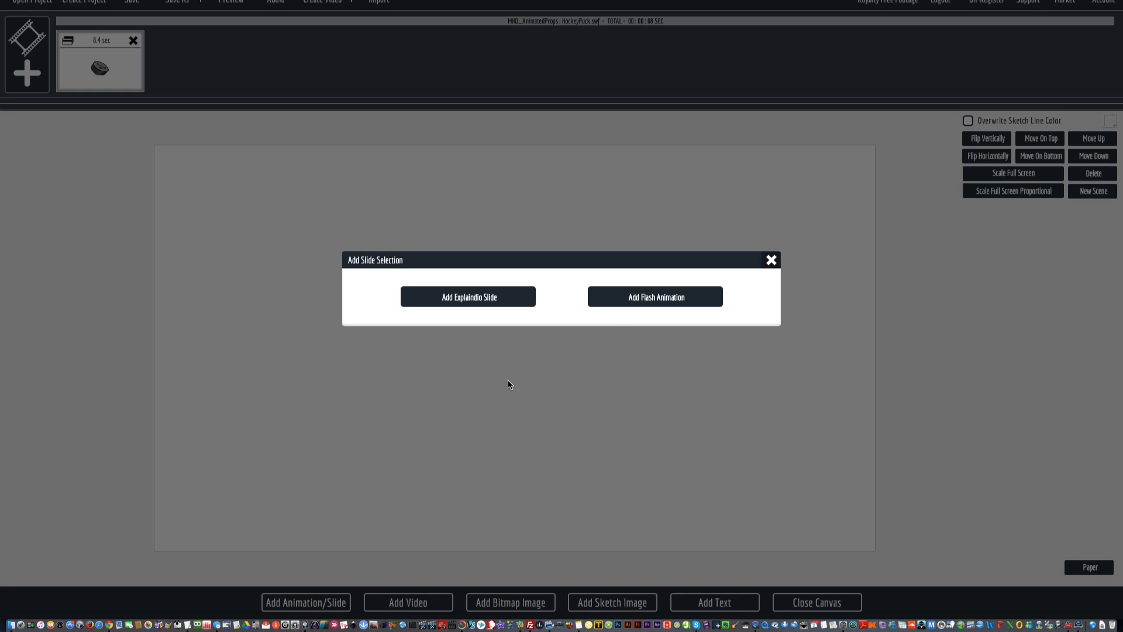
pyautogui.click(628, 298)
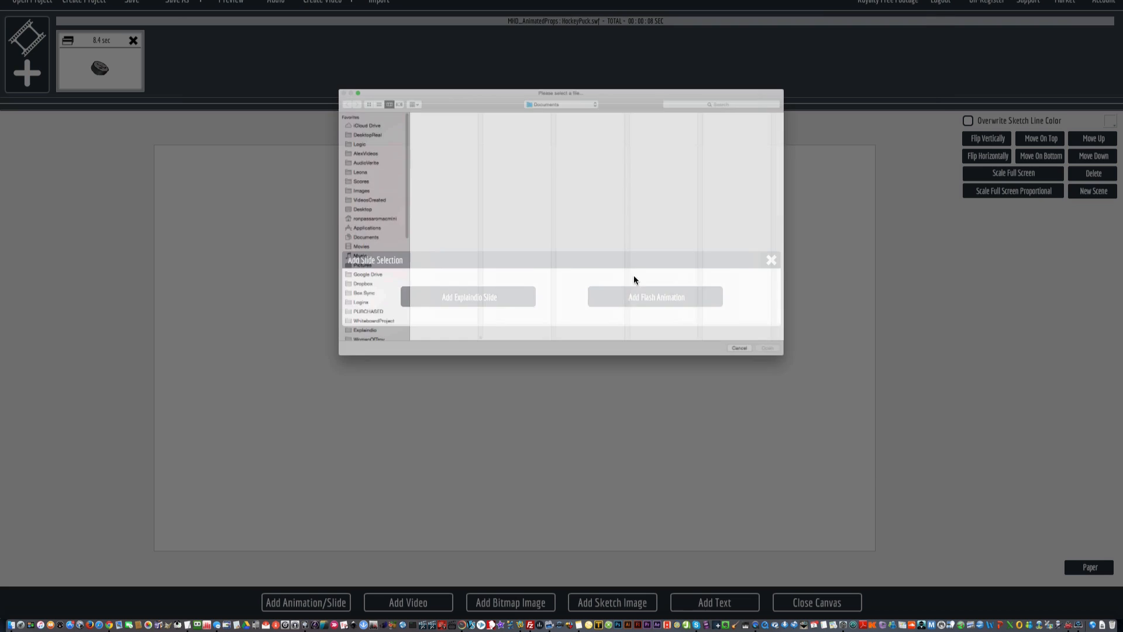
pyautogui.doubleClick(713, 48)
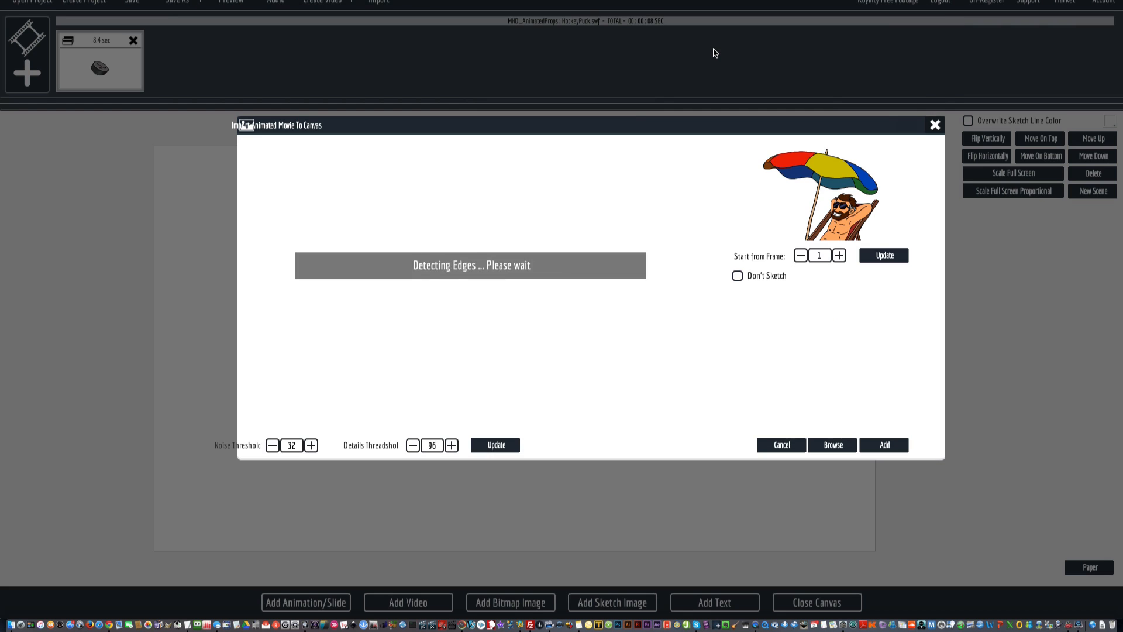
pyautogui.click(884, 446)
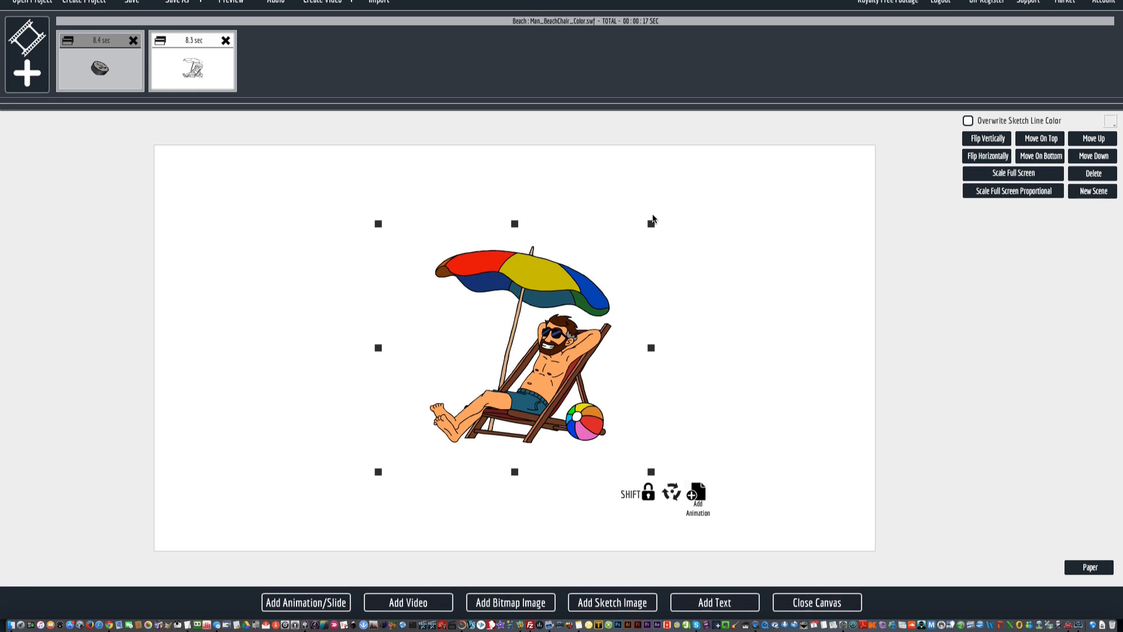
pyautogui.moveTo(651, 224); pyautogui.dragTo(738, 254)
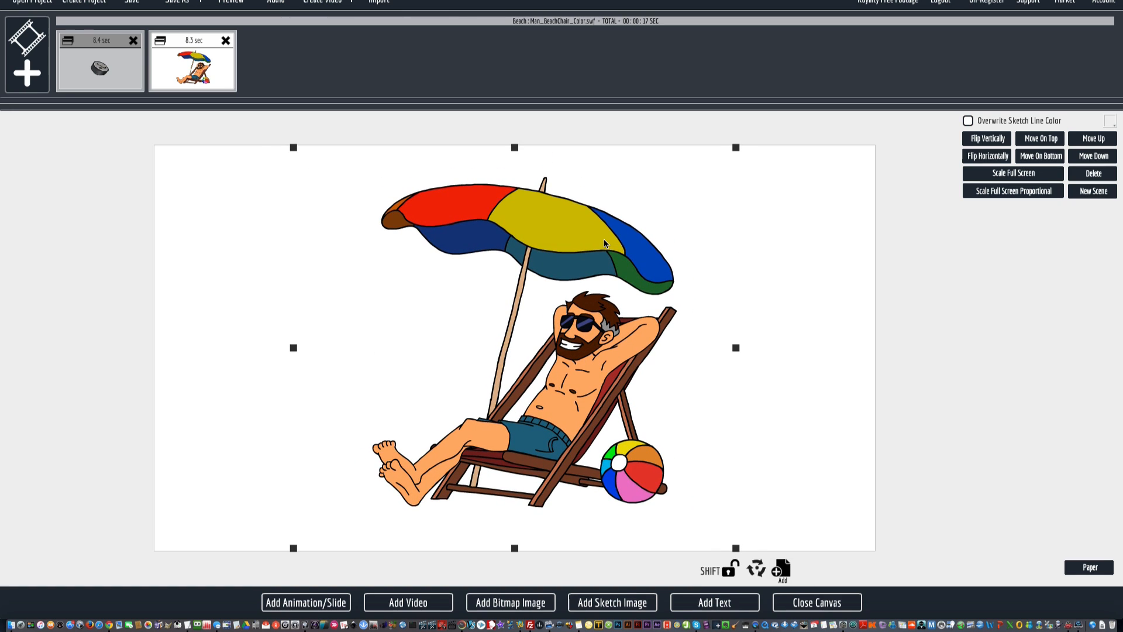
pyautogui.click(824, 605)
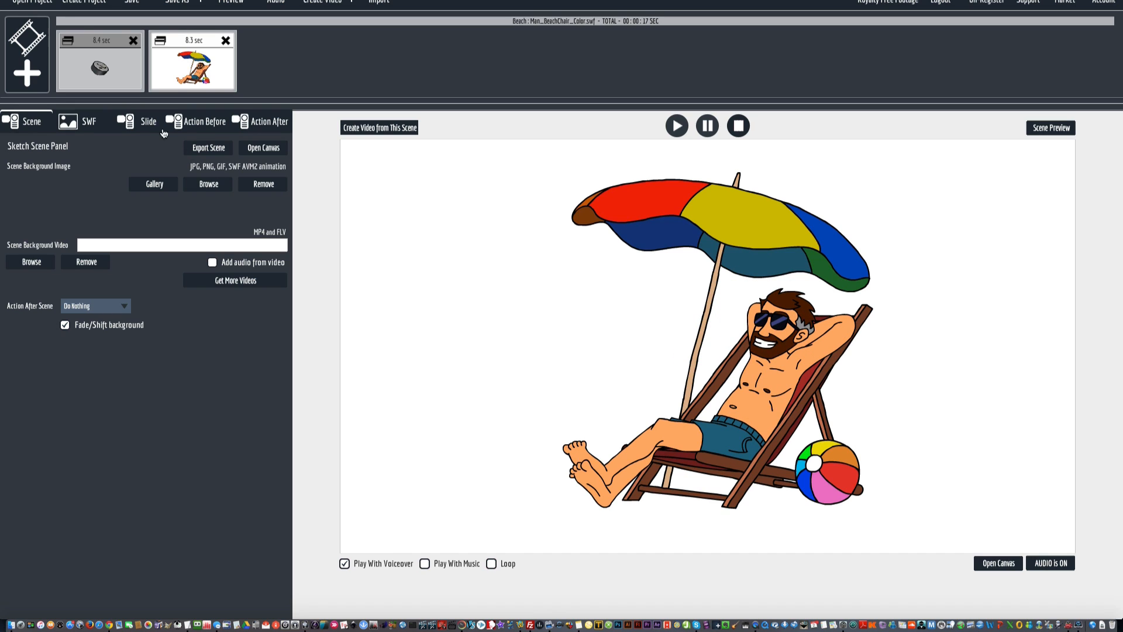
# Try Nothing and Fade In as the beach chair animation's before action, and settle on Fly In.
pyautogui.click(199, 126)
pyautogui.click(98, 168)
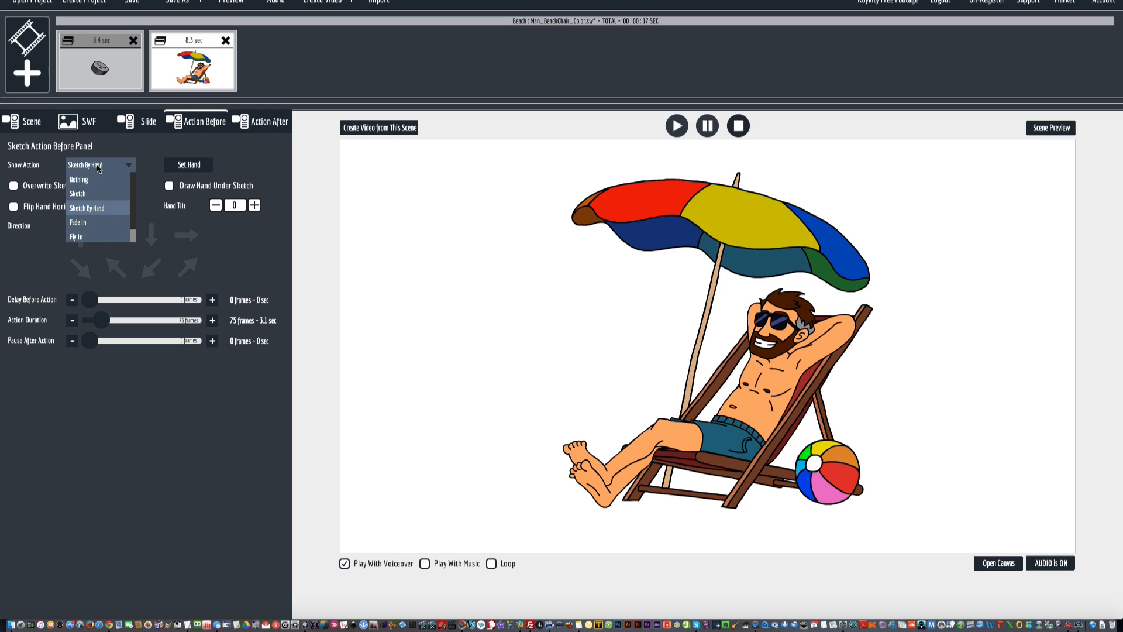
pyautogui.click(95, 179)
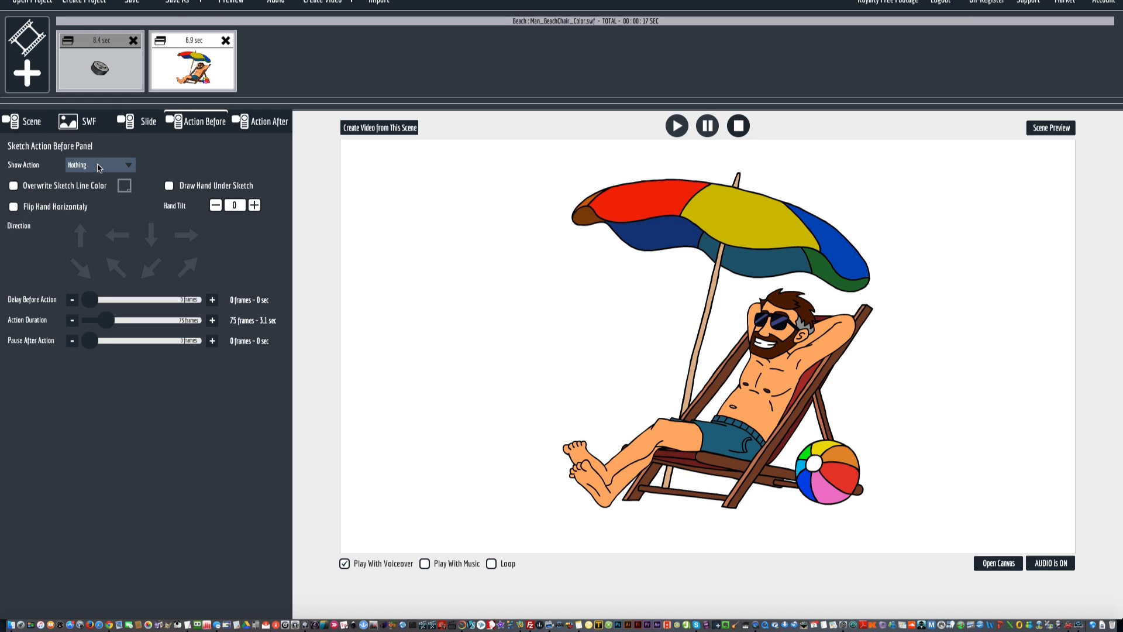
pyautogui.click(98, 168)
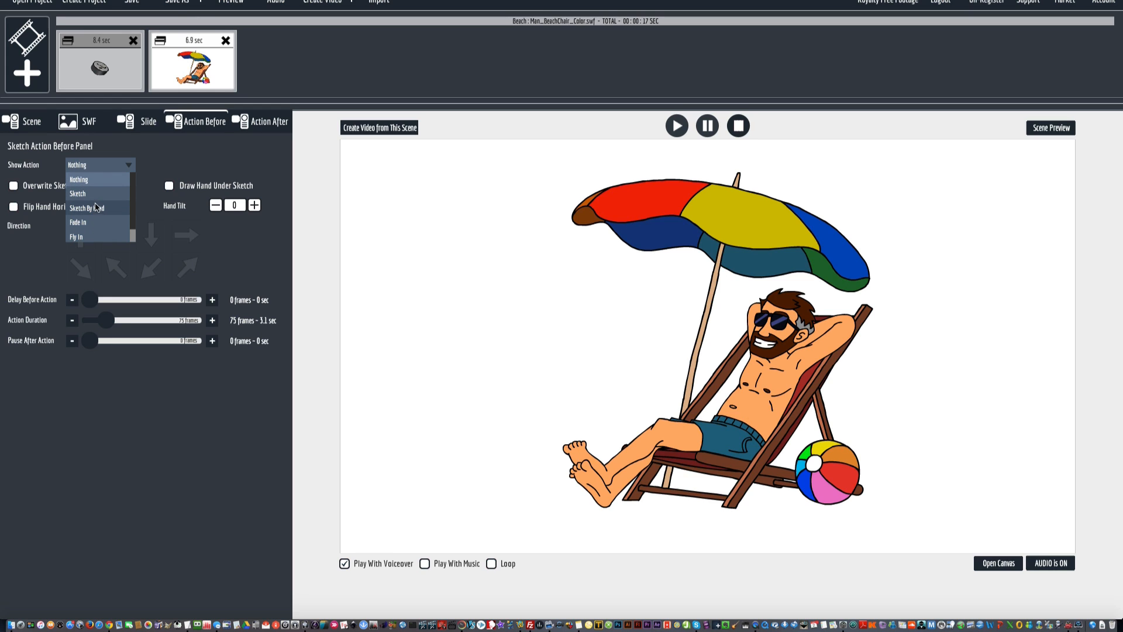
pyautogui.click(98, 222)
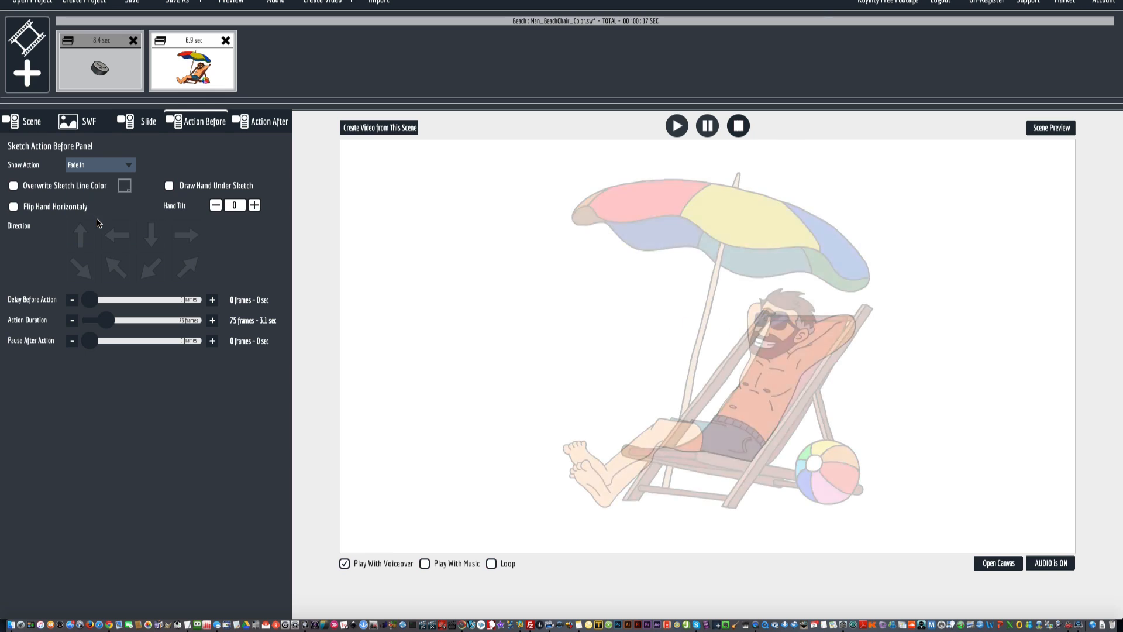
pyautogui.click(98, 165)
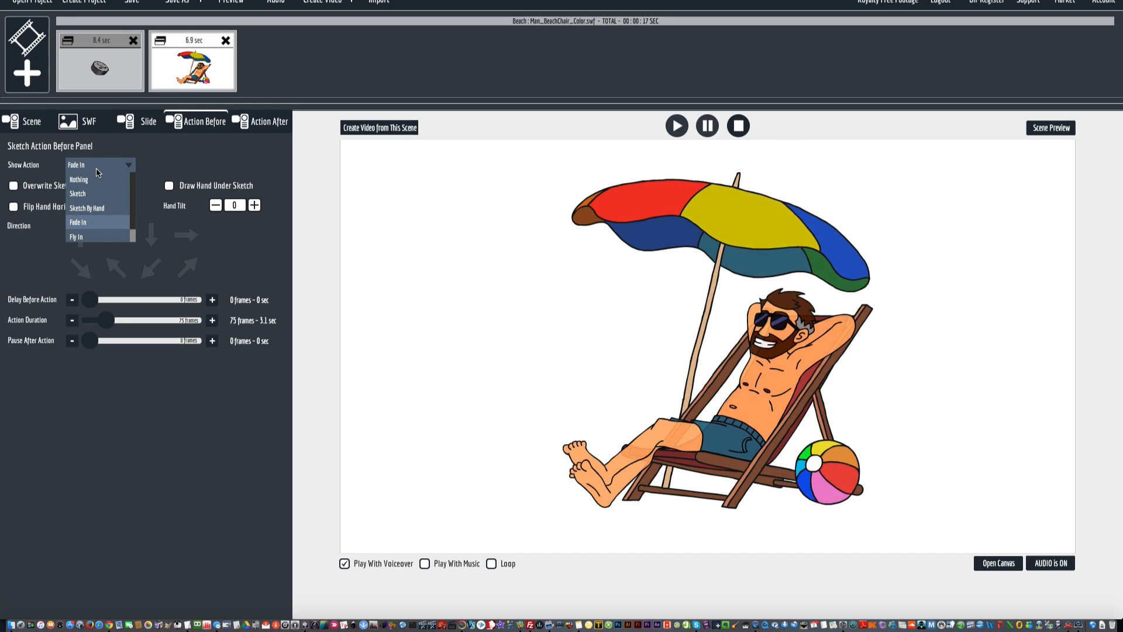
pyautogui.click(105, 233)
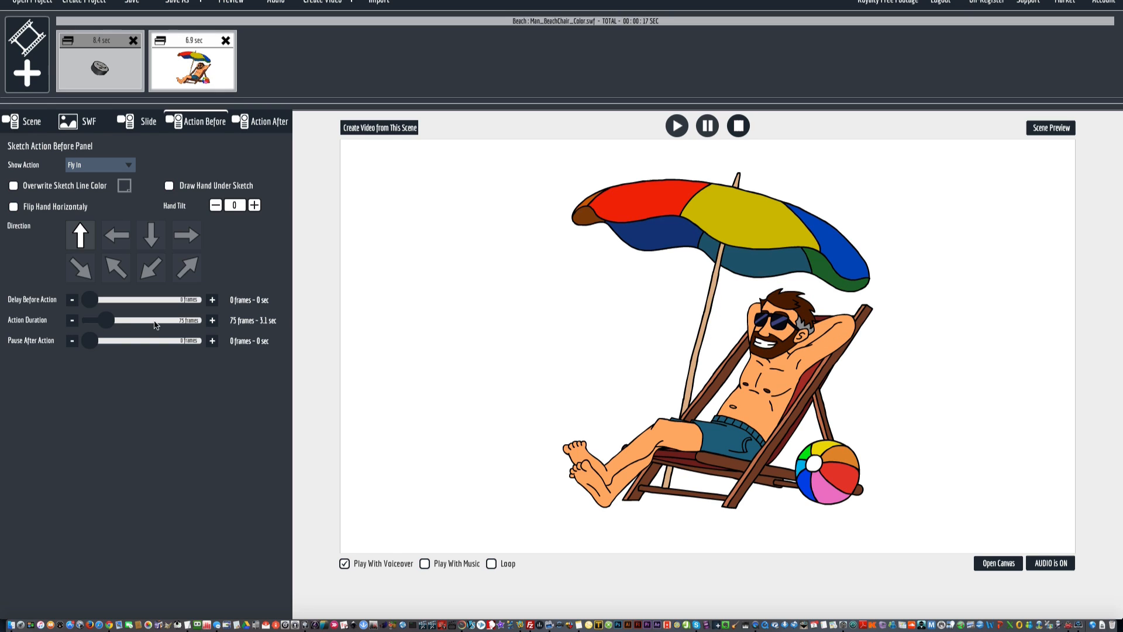
# Shorten the beach chair's Fly In action duration to 24 frames and set its direction diagonally up to the right.
pyautogui.click(73, 323)
pyautogui.click(73, 322)
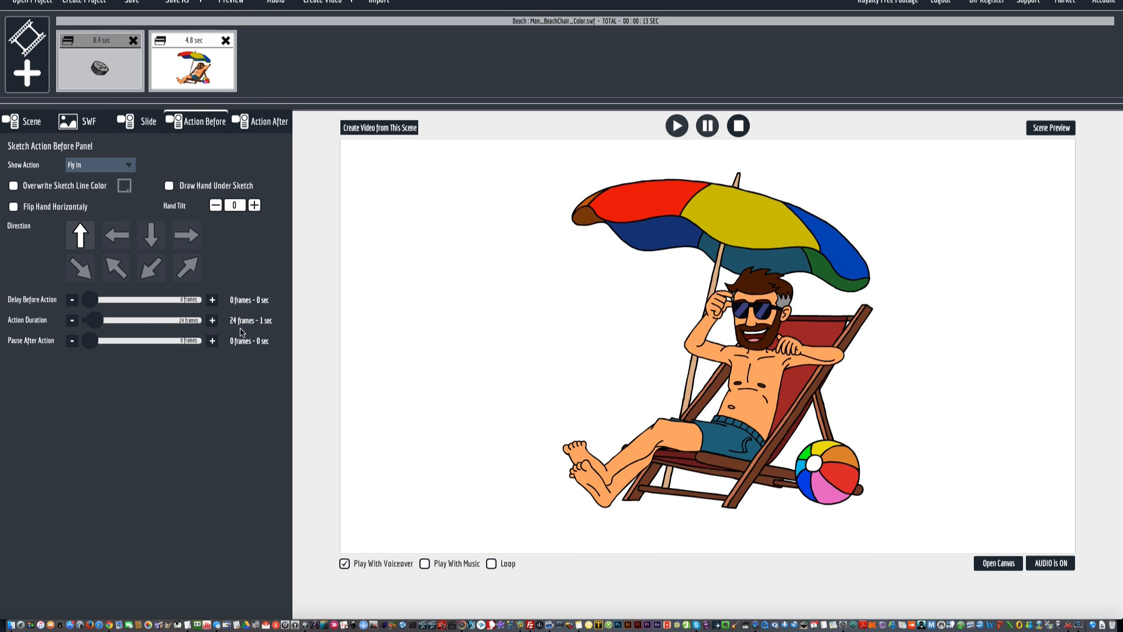
pyautogui.click(186, 268)
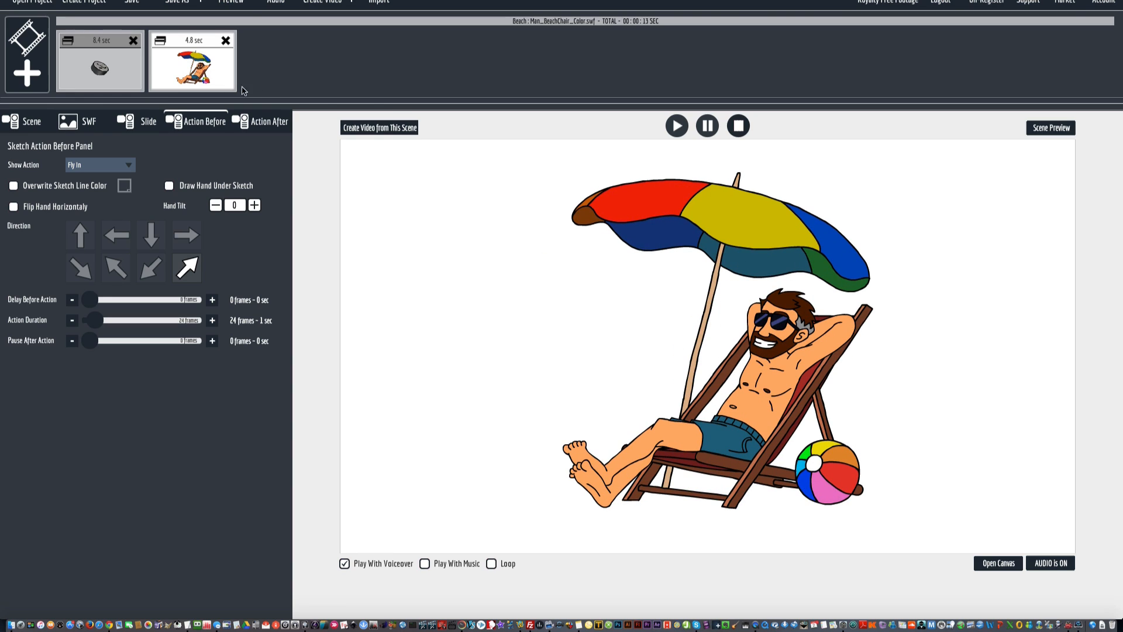
# Try shortening the beach chair animation's play length to 61 frames, and restore it to 92 frames.
pyautogui.click(90, 124)
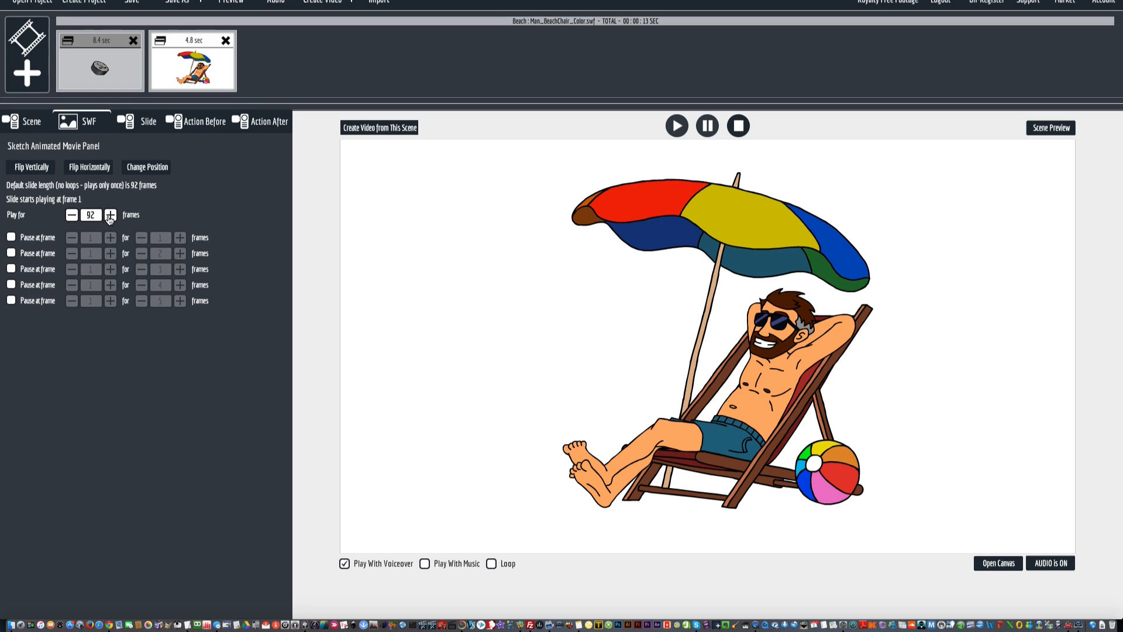
pyautogui.click(72, 217)
pyautogui.click(71, 217)
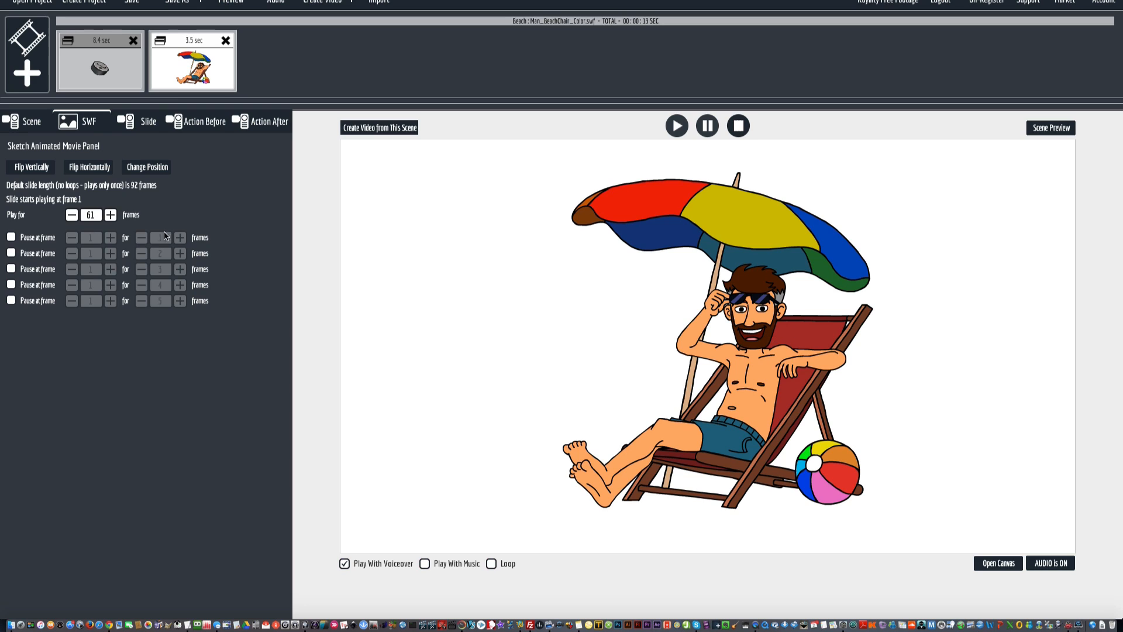
pyautogui.click(110, 214)
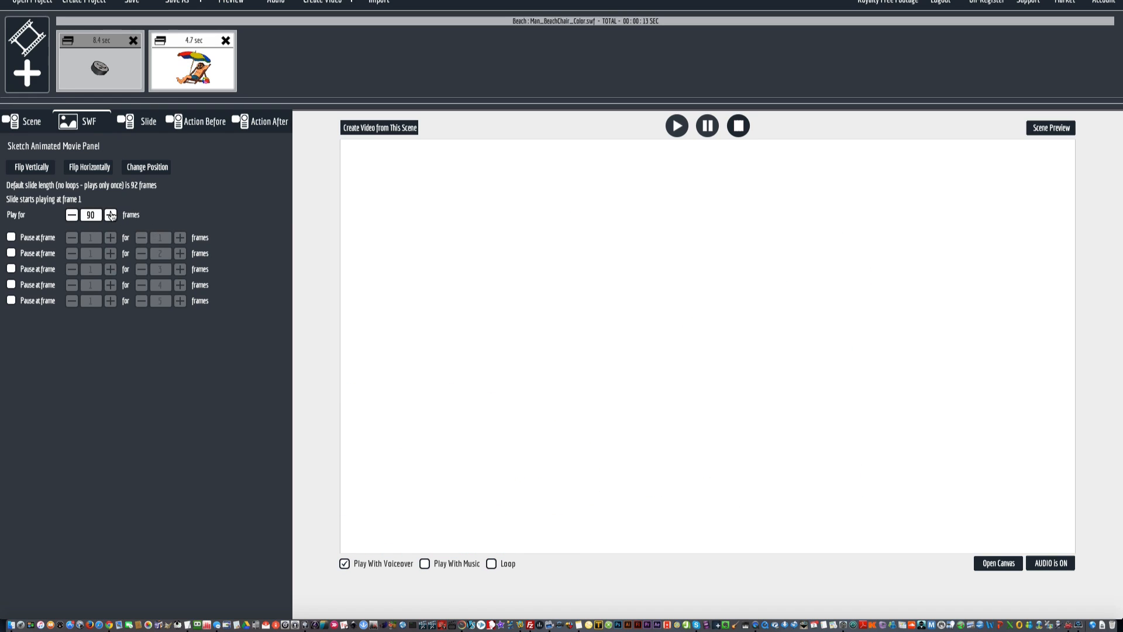
pyautogui.click(110, 214)
pyautogui.click(111, 214)
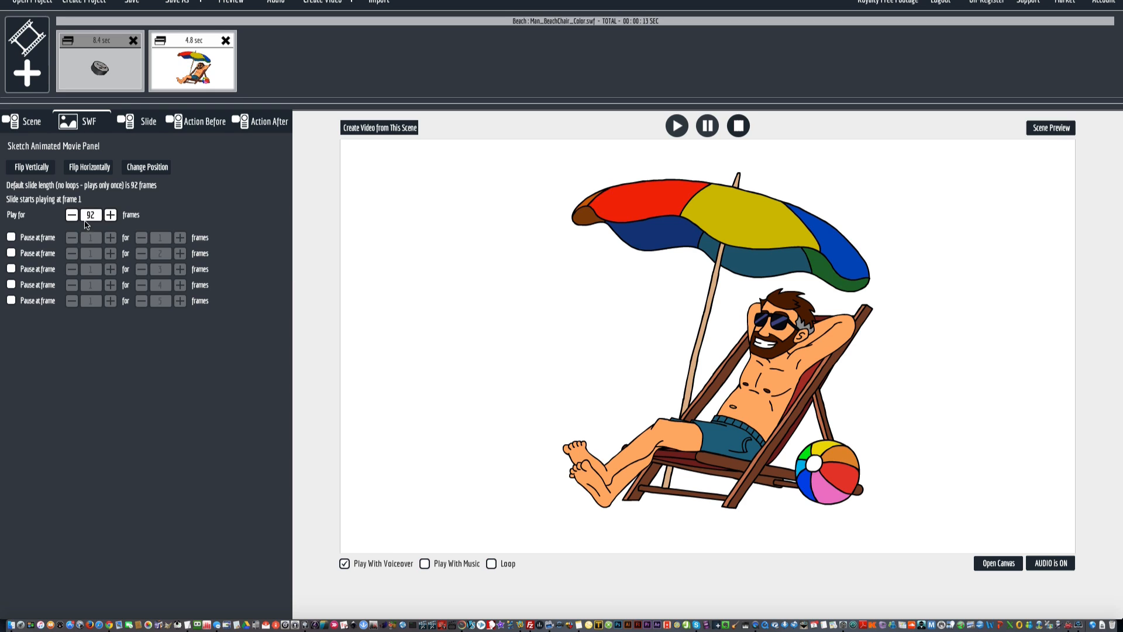
# Enable the first pause for the beach chair animation and set it to occur at frame 70.
pyautogui.click(11, 237)
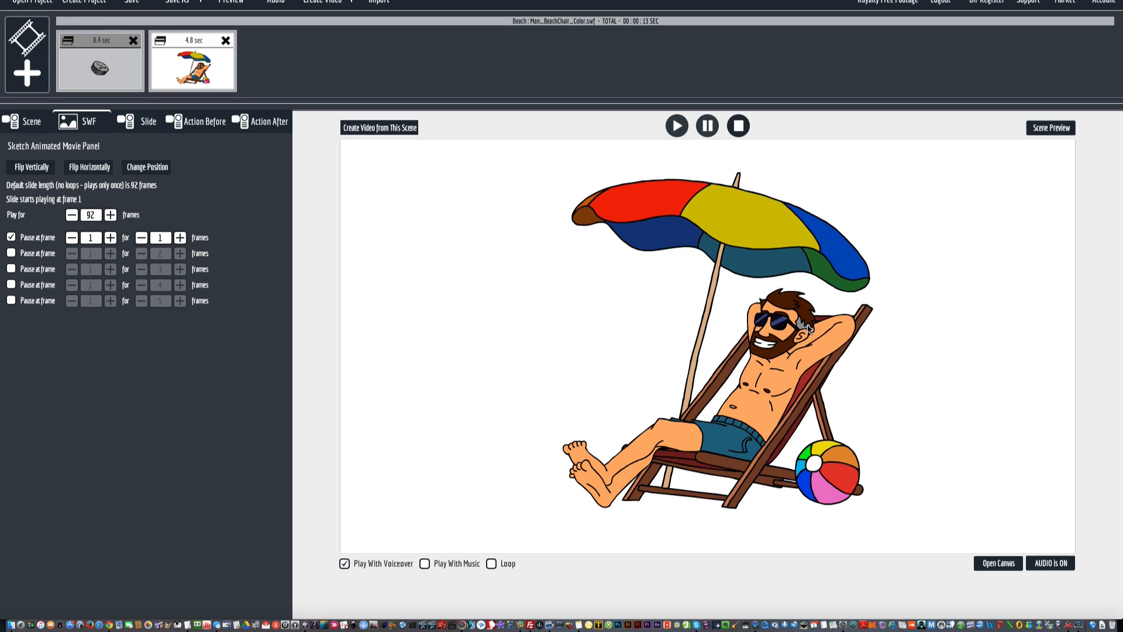
pyautogui.click(112, 239)
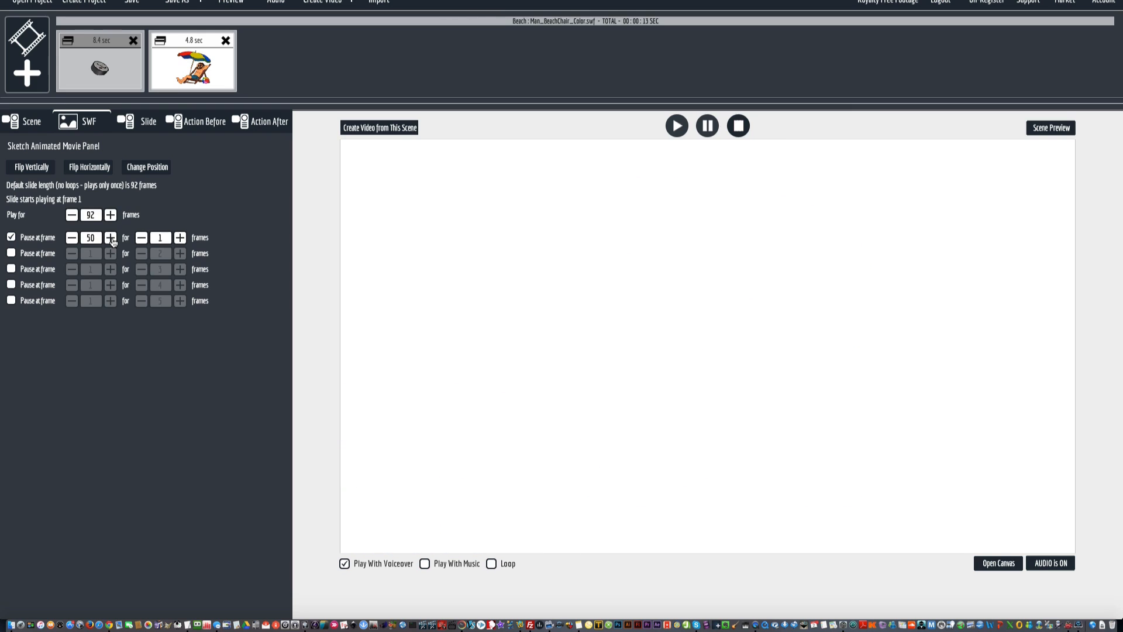
pyautogui.click(76, 240)
pyautogui.click(76, 240)
pyautogui.click(76, 240)
pyautogui.click(75, 240)
pyautogui.click(75, 240)
pyautogui.click(75, 240)
pyautogui.click(75, 240)
pyautogui.click(76, 240)
# Set the pause at frame 70 to last 103 frames, and play the beach chair scene.
pyautogui.click(180, 238)
pyautogui.click(180, 239)
pyautogui.click(180, 239)
pyautogui.click(179, 239)
pyautogui.click(179, 239)
pyautogui.click(180, 239)
pyautogui.click(180, 239)
pyautogui.click(180, 239)
pyautogui.click(180, 239)
pyautogui.click(179, 240)
pyautogui.click(180, 239)
pyautogui.click(179, 239)
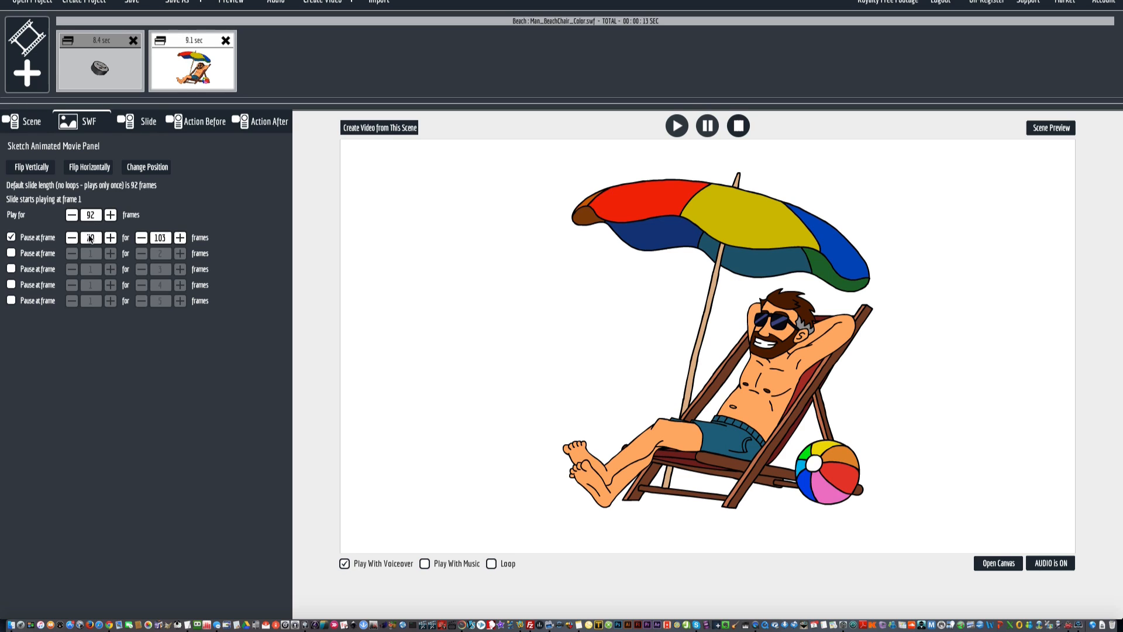
pyautogui.click(687, 131)
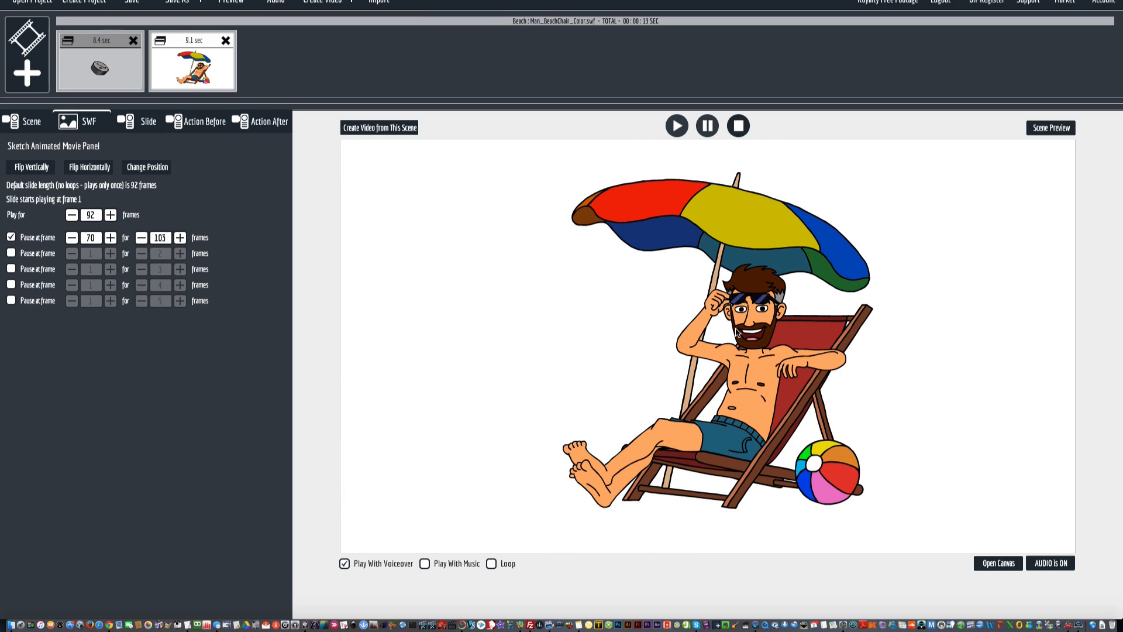
# Lengthen the beach chair animation's pause to 120 frames.
pyautogui.click(180, 237)
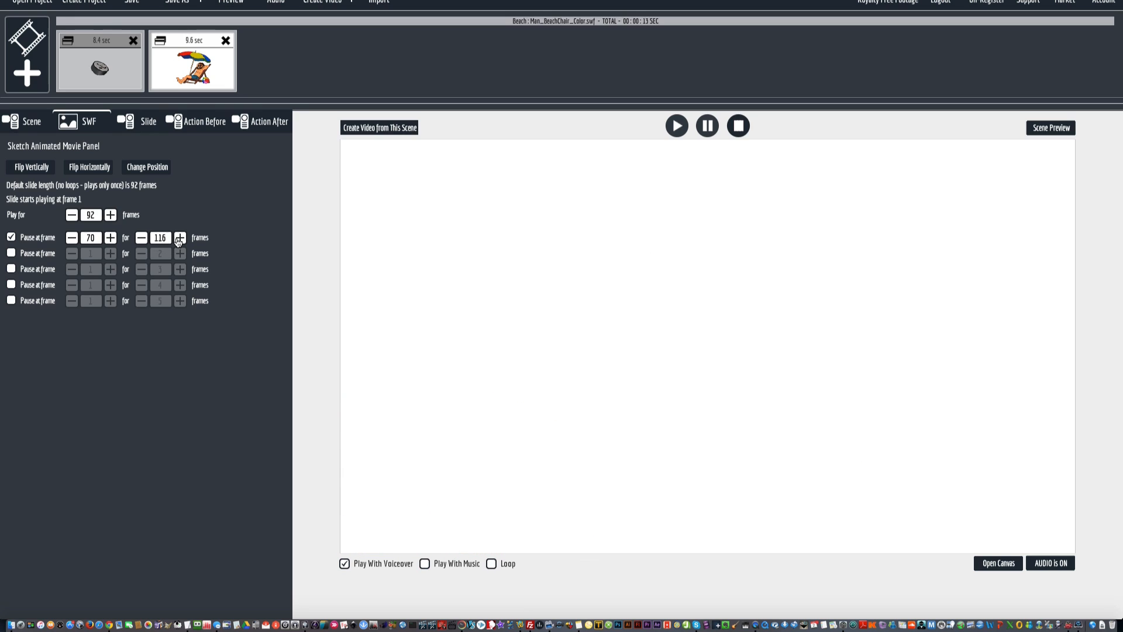
pyautogui.click(143, 239)
pyautogui.click(144, 239)
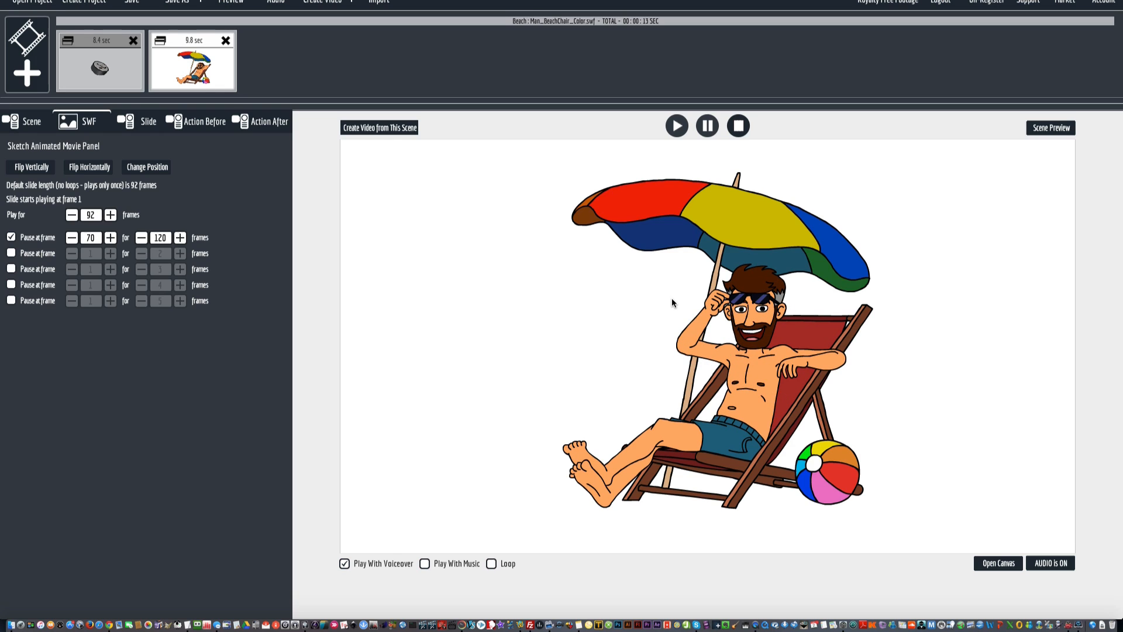
# Set the hockey puck scene's before action to Fade In with an action duration of 156 frames.
pyautogui.click(108, 71)
pyautogui.click(199, 123)
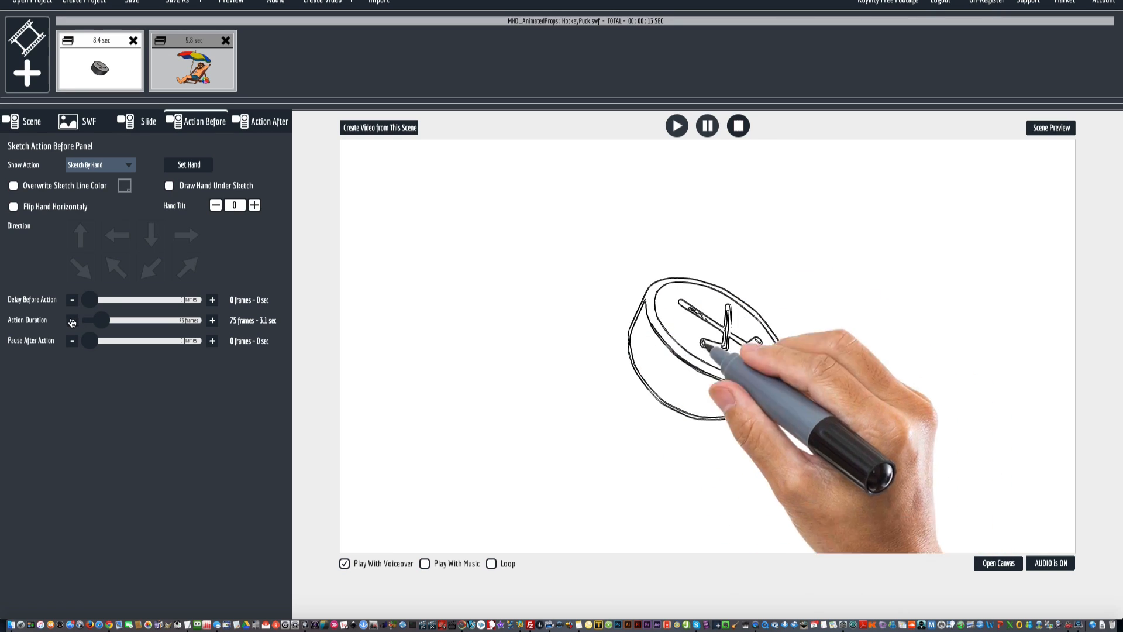
pyautogui.click(93, 166)
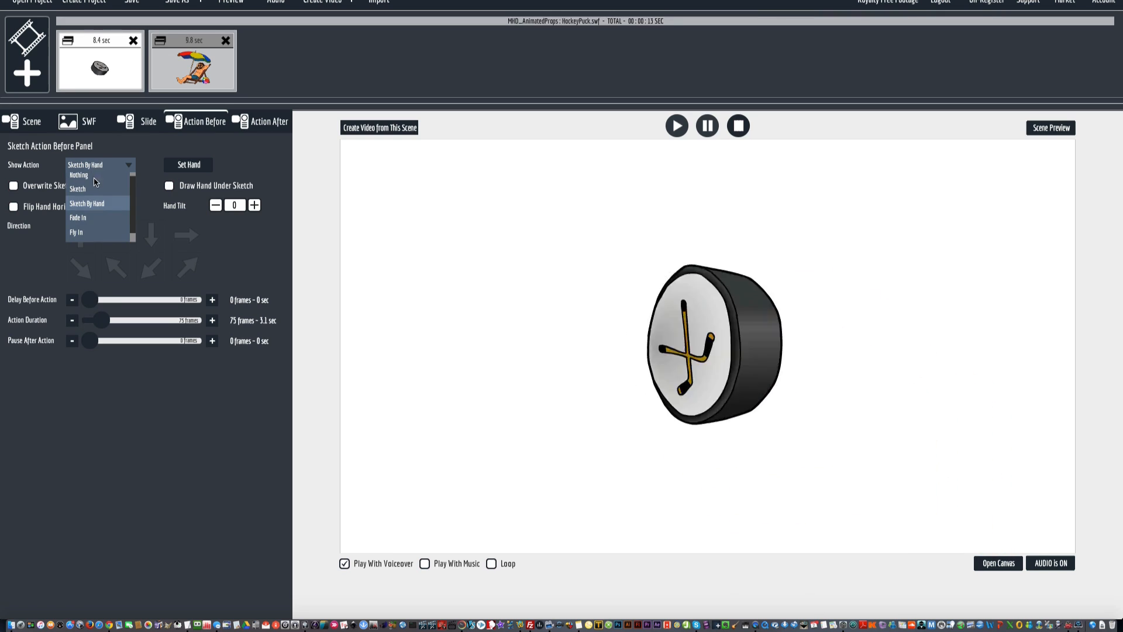
pyautogui.click(98, 221)
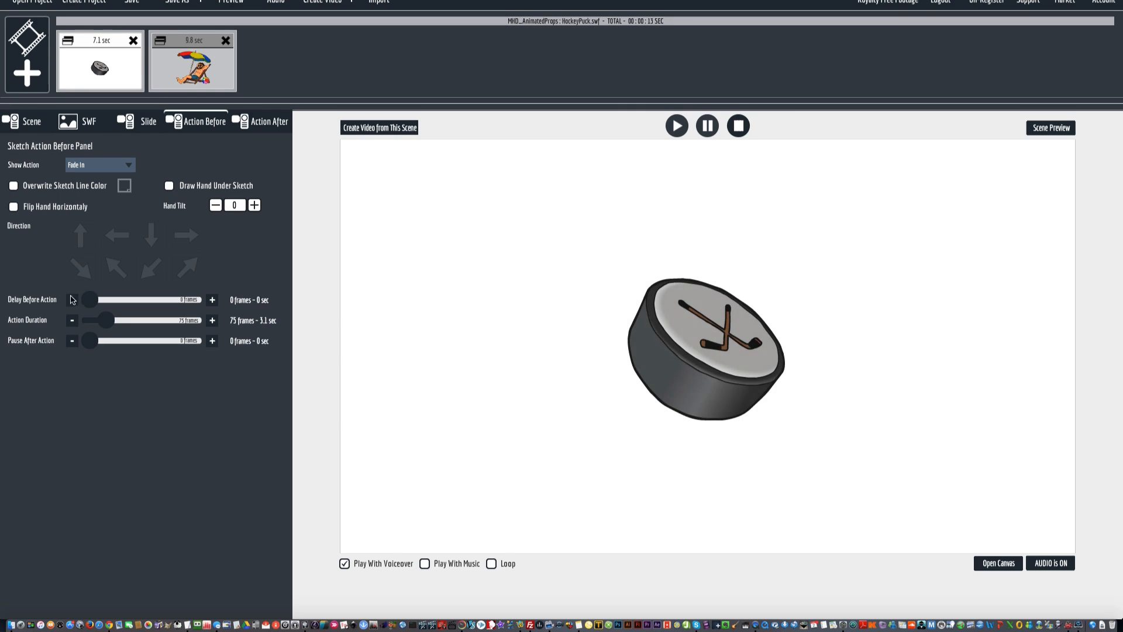
pyautogui.click(212, 321)
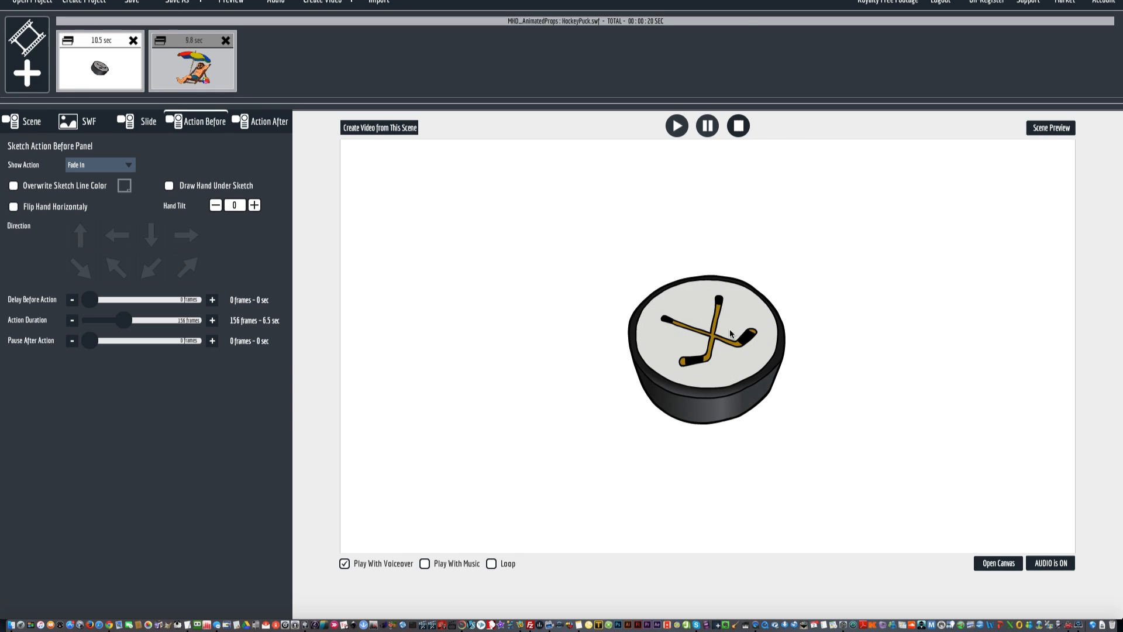
# Extend the hockey puck animation's play length to 192 frames.
pyautogui.click(87, 124)
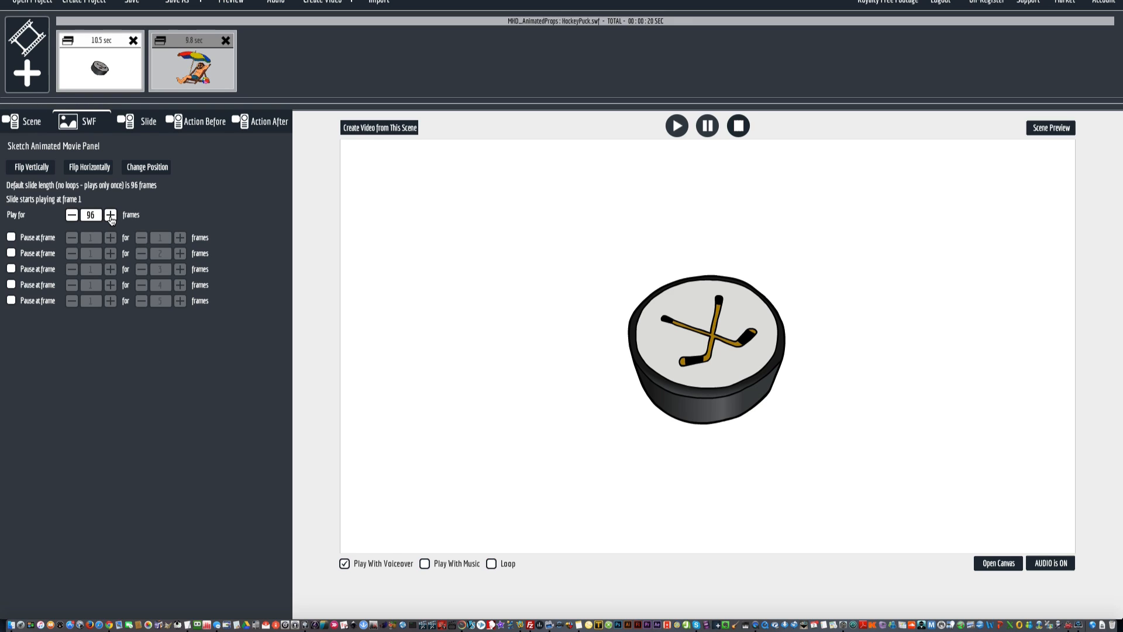
pyautogui.moveTo(111, 217); pyautogui.dragTo(111, 217)
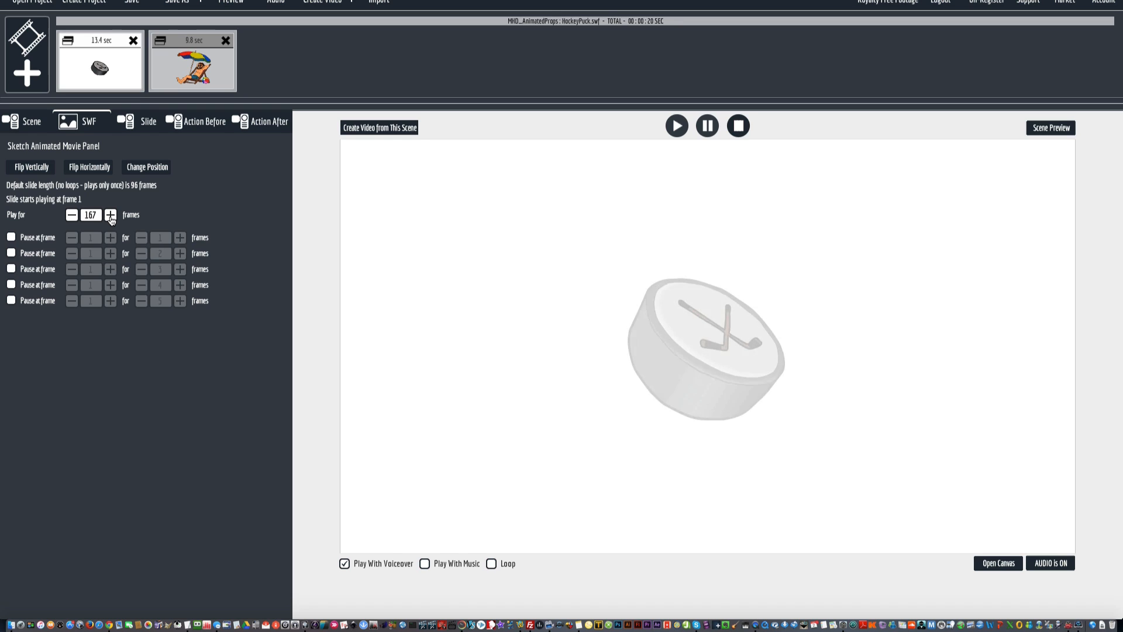
pyautogui.click(110, 218)
pyautogui.click(111, 218)
pyautogui.click(110, 218)
pyautogui.moveTo(111, 219); pyautogui.dragTo(110, 219)
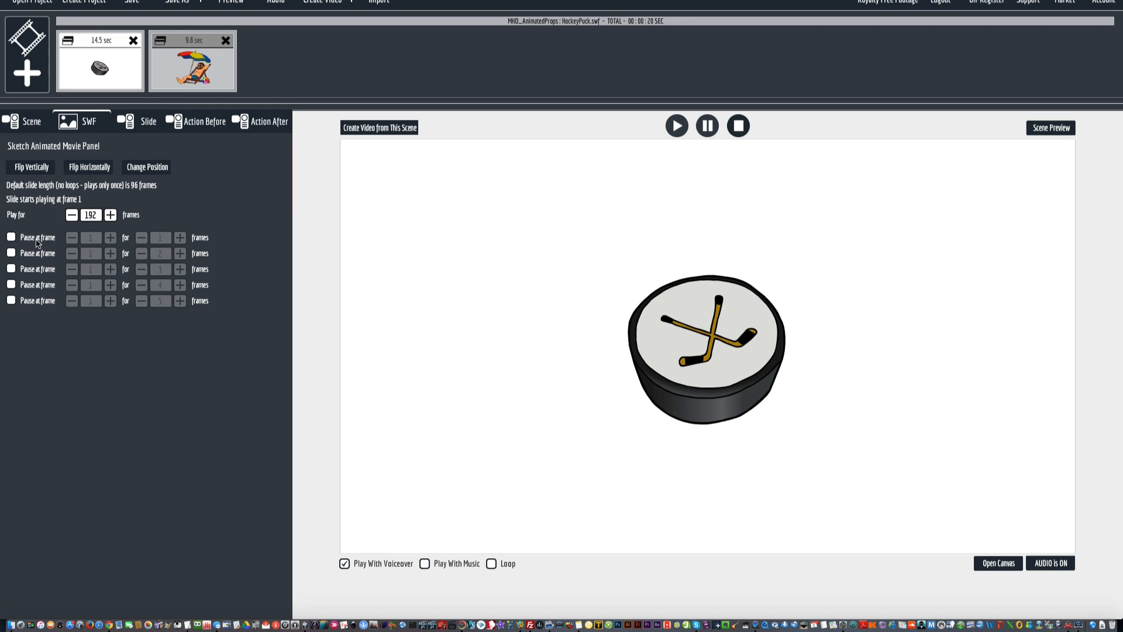
# Enable a pause at frame 26 of the hockey puck animation, lasting 149 frames.
pyautogui.click(10, 238)
pyautogui.click(110, 238)
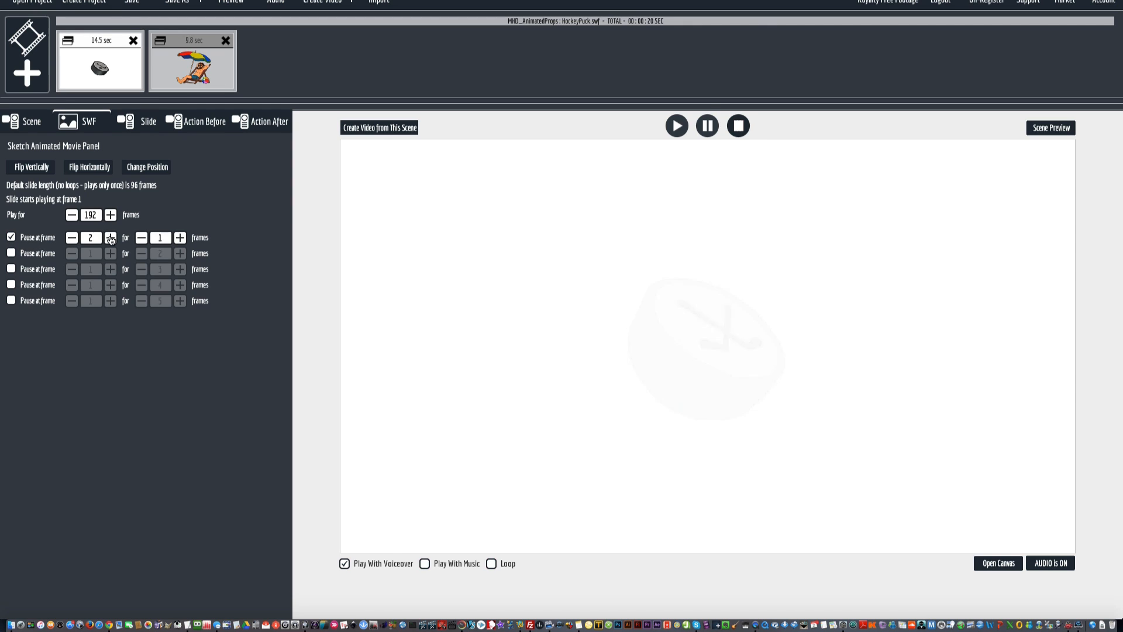
pyautogui.click(179, 237)
pyautogui.click(179, 237)
pyautogui.click(179, 238)
pyautogui.click(179, 237)
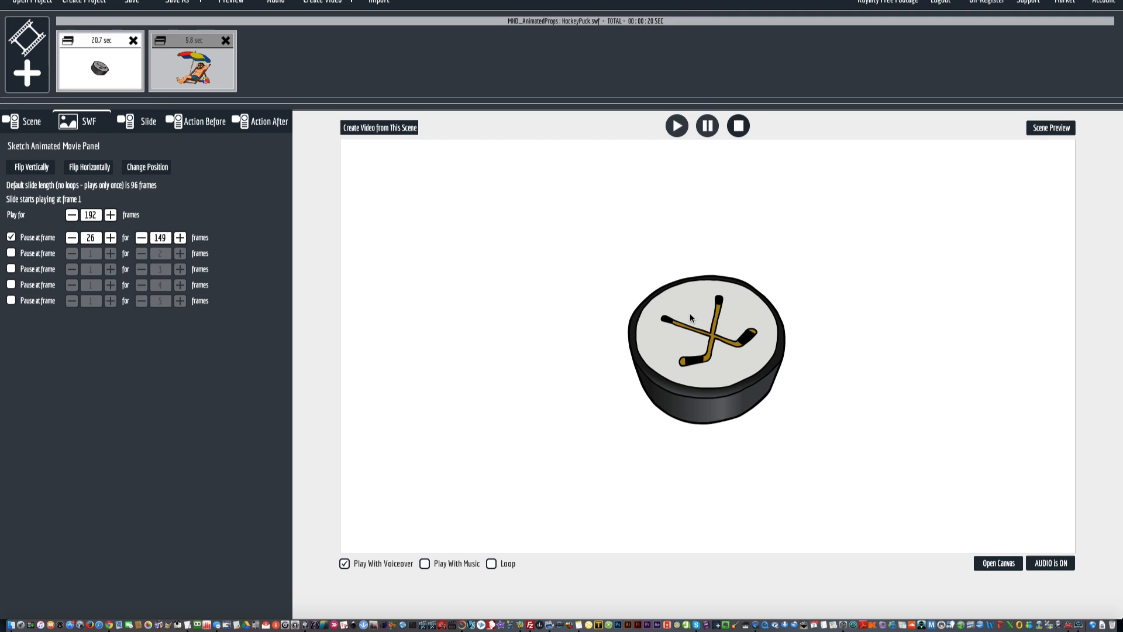
# Replay the hockey puck scene, view the beach chair scene, and return to the hockey puck scene.
pyautogui.click(125, 82)
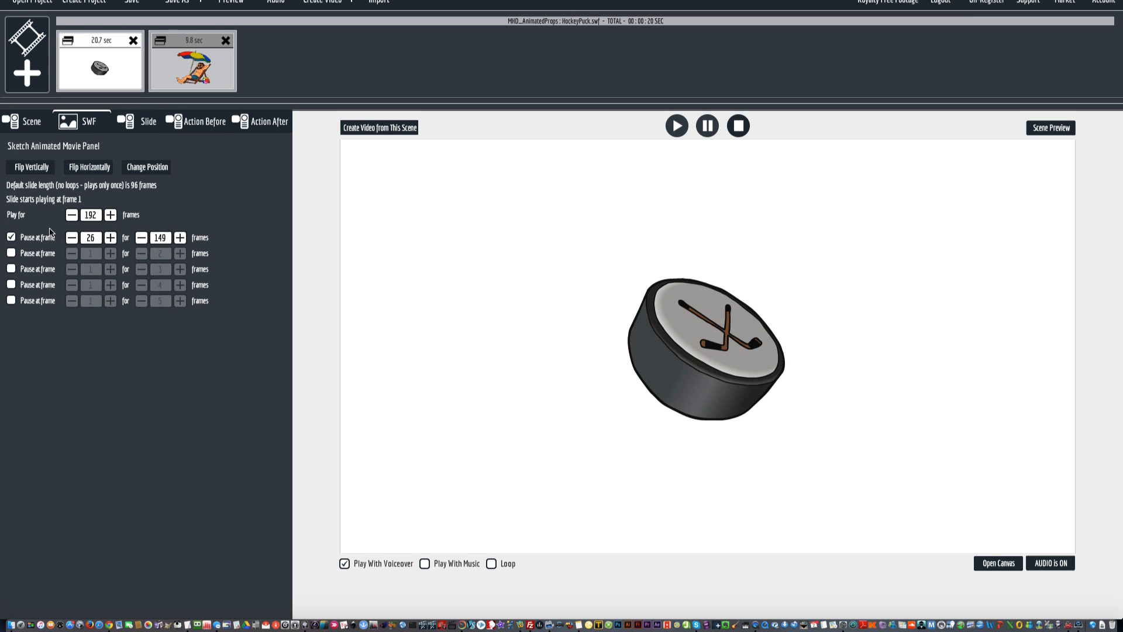
pyautogui.click(204, 66)
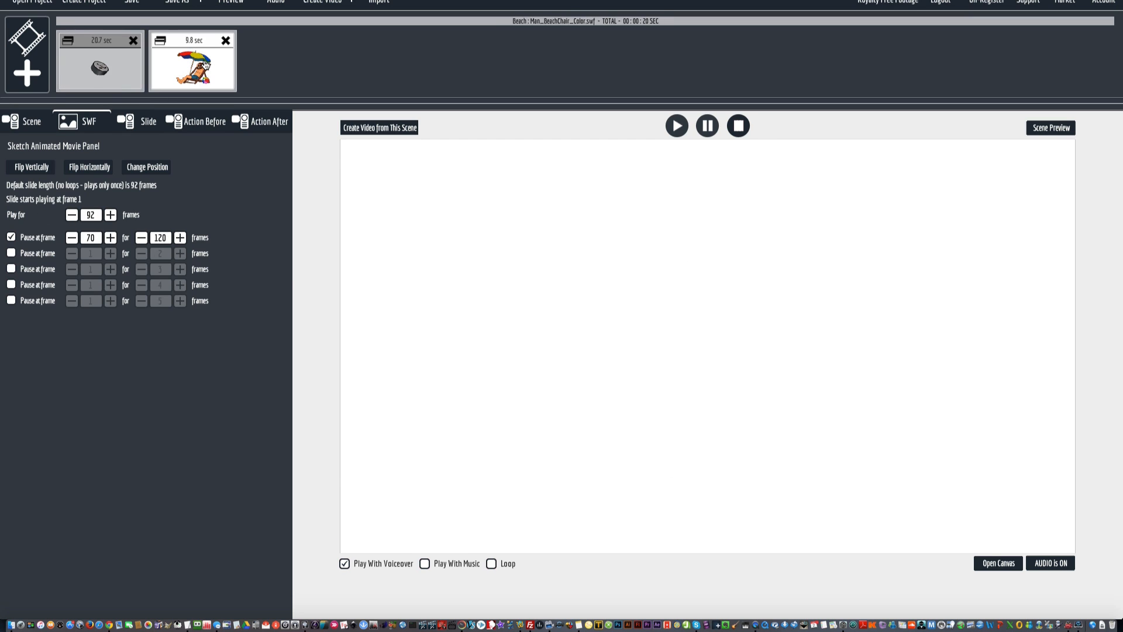
pyautogui.click(101, 71)
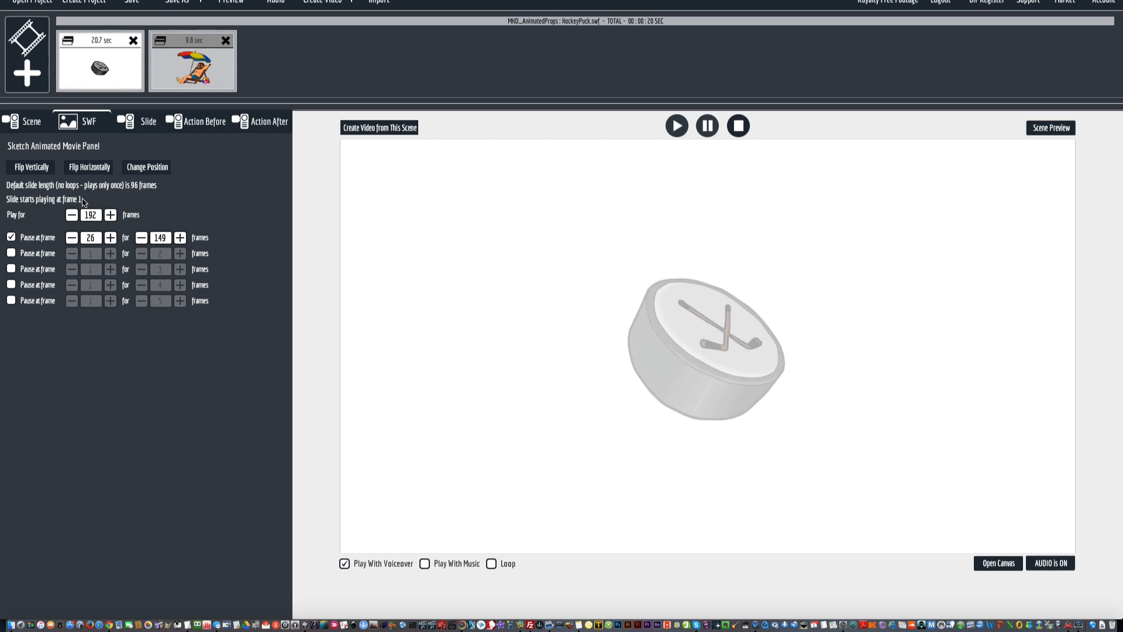
# Reduce the hockey puck animation's play length to 86 frames and turn off its pause.
pyautogui.click(72, 215)
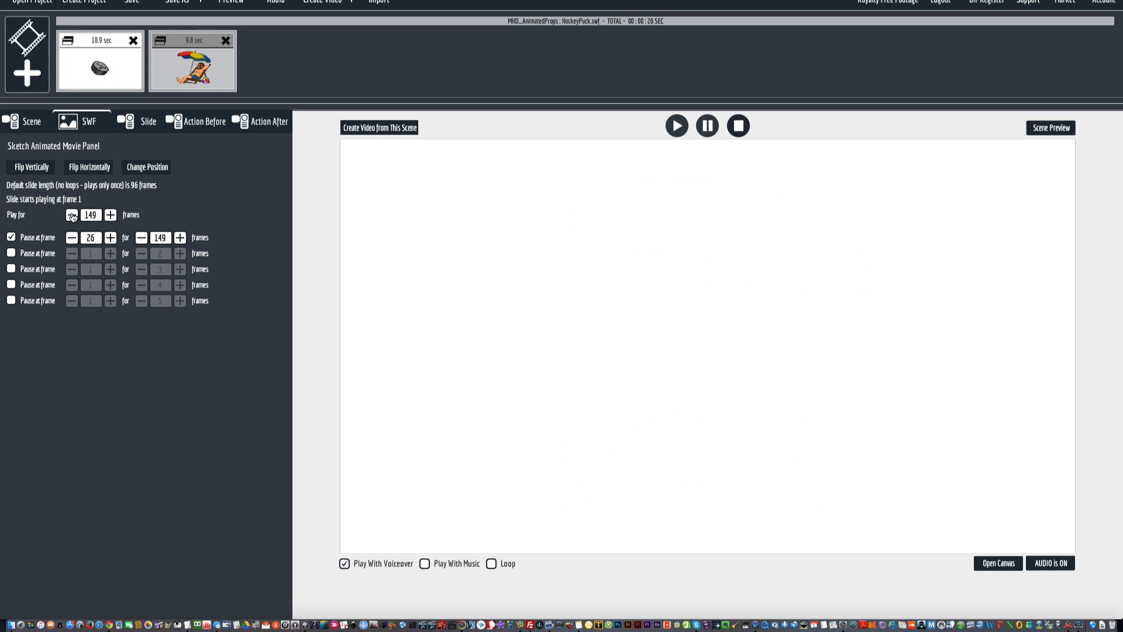
pyautogui.click(72, 215)
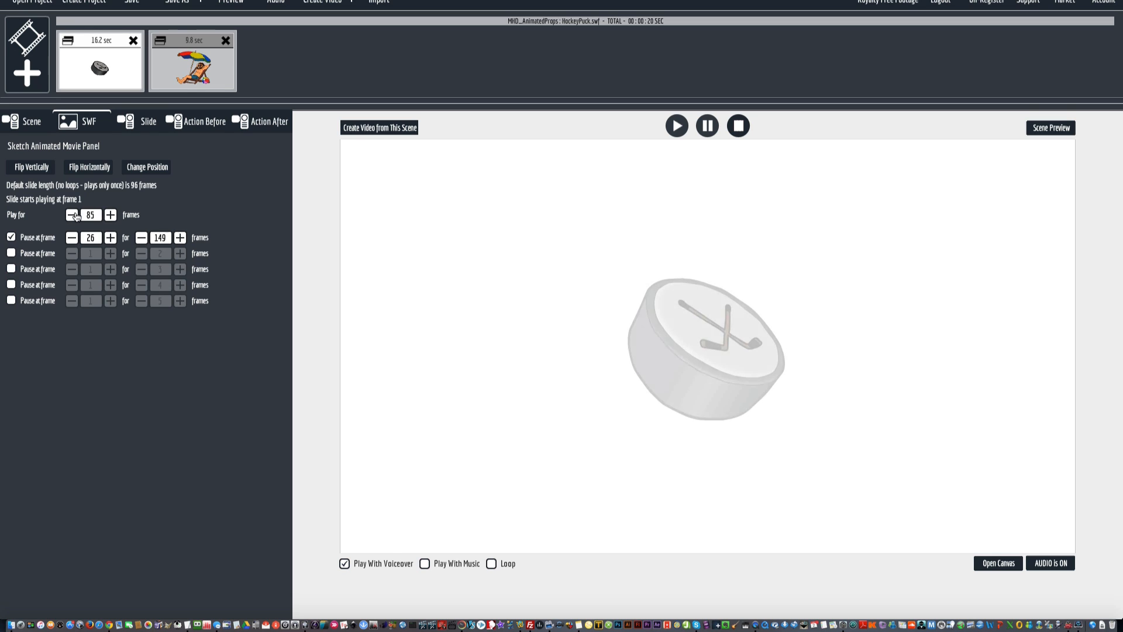
pyautogui.click(11, 237)
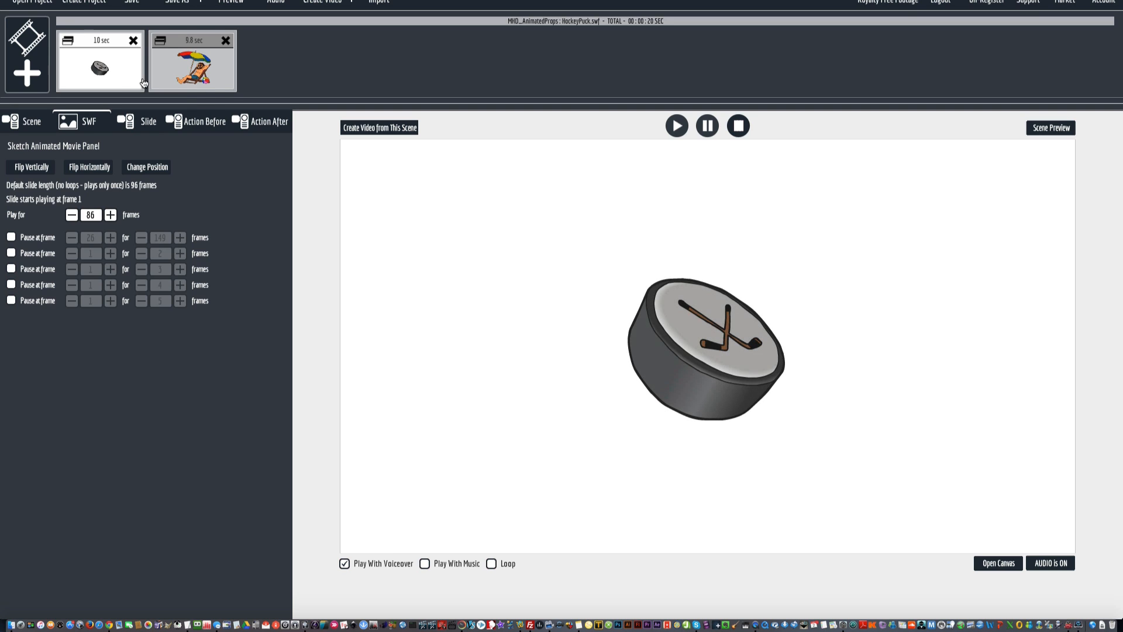
# Shorten the hockey puck's Fade In action duration to 67 frames.
pyautogui.click(190, 126)
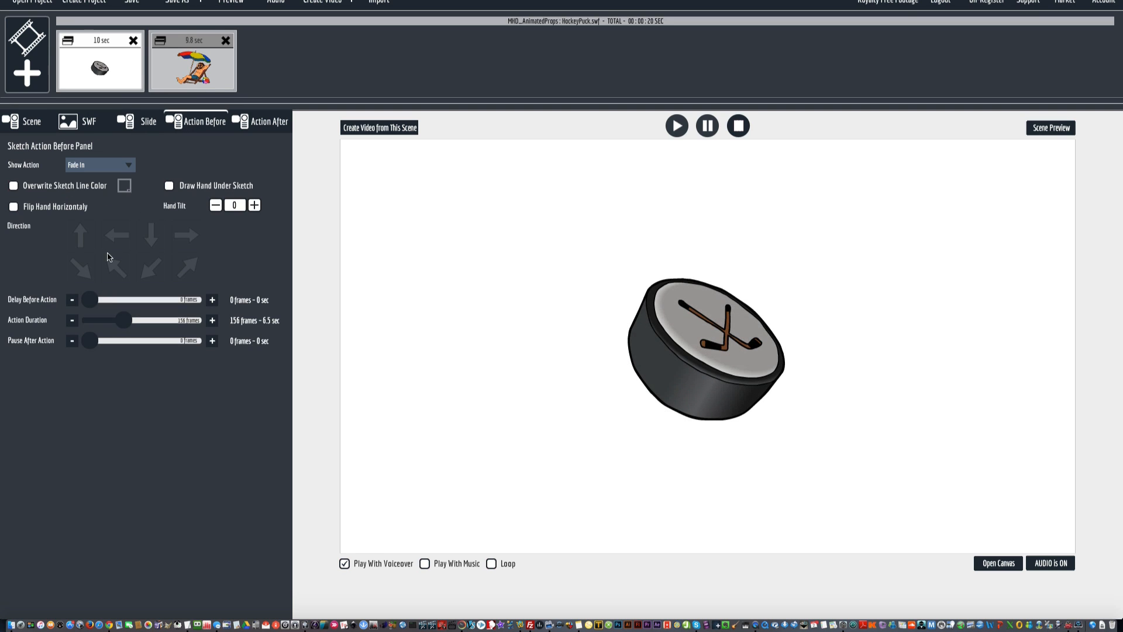
pyautogui.click(72, 320)
pyautogui.click(72, 320)
pyautogui.click(73, 321)
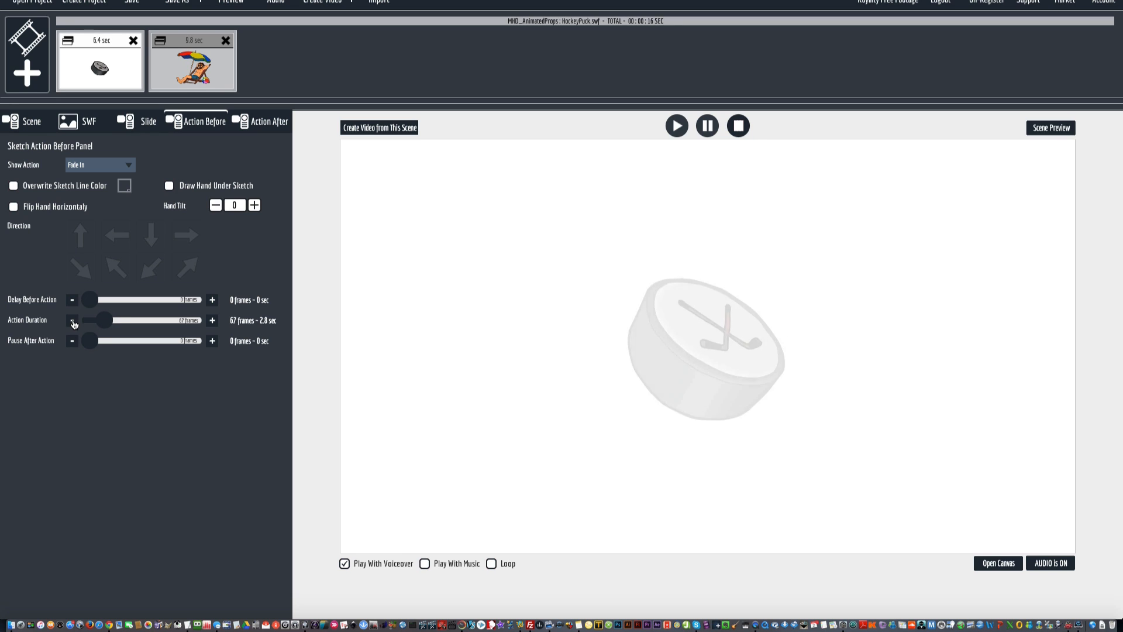
# Shorten the hockey puck's Fade In action duration to 18 frames and set its animation to play for 96 frames.
pyautogui.click(73, 321)
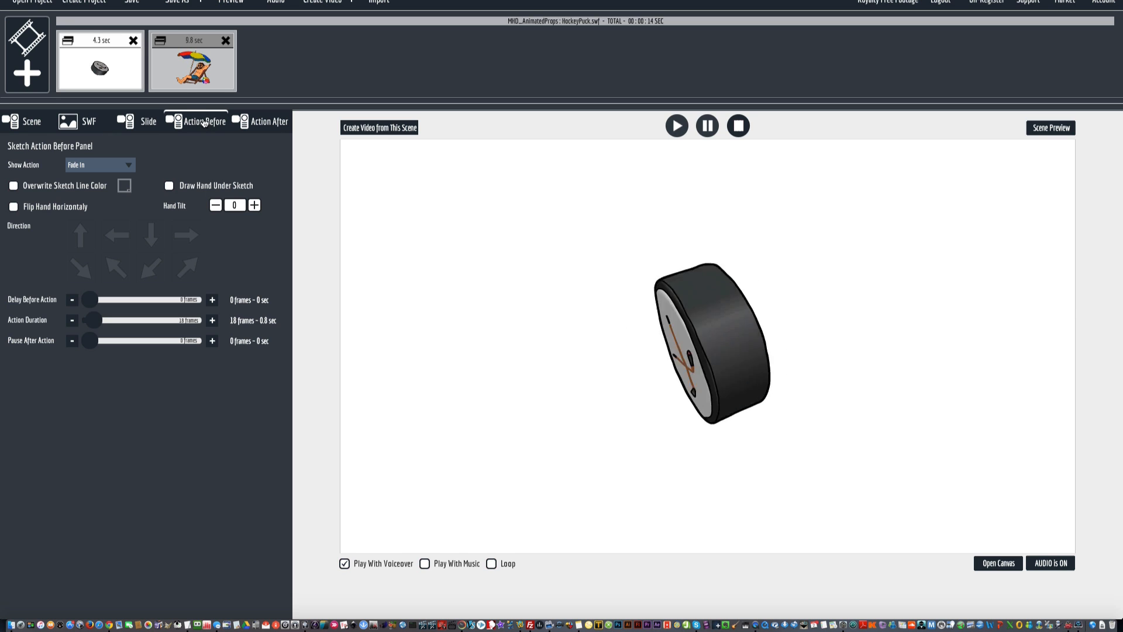
pyautogui.click(87, 122)
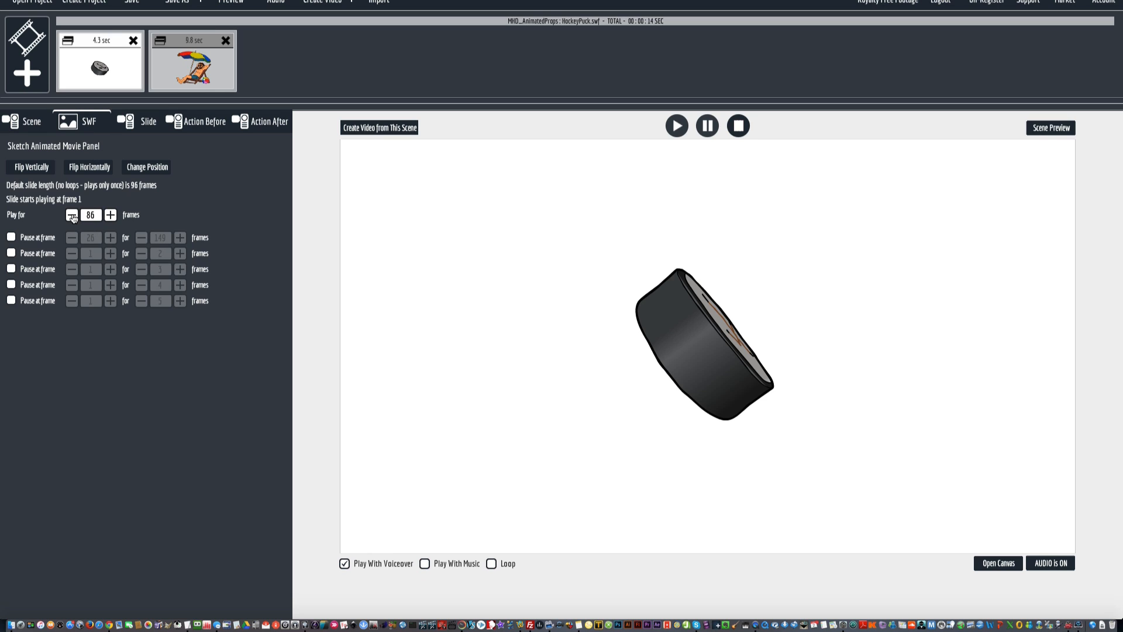
pyautogui.click(109, 215)
pyautogui.click(110, 214)
pyautogui.click(110, 214)
pyautogui.click(110, 215)
pyautogui.click(110, 215)
pyautogui.click(110, 216)
pyautogui.click(110, 215)
pyautogui.click(110, 215)
pyautogui.click(73, 216)
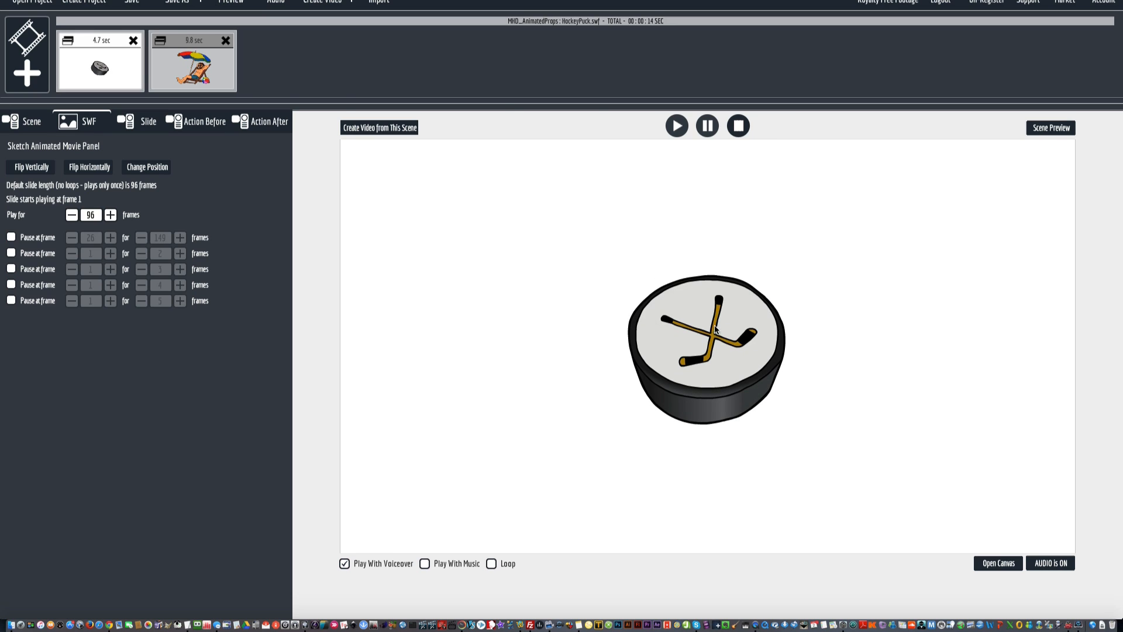
# Move the hockey puck to the upper-left part of the scene canvas, and close the canvas.
pyautogui.click(993, 564)
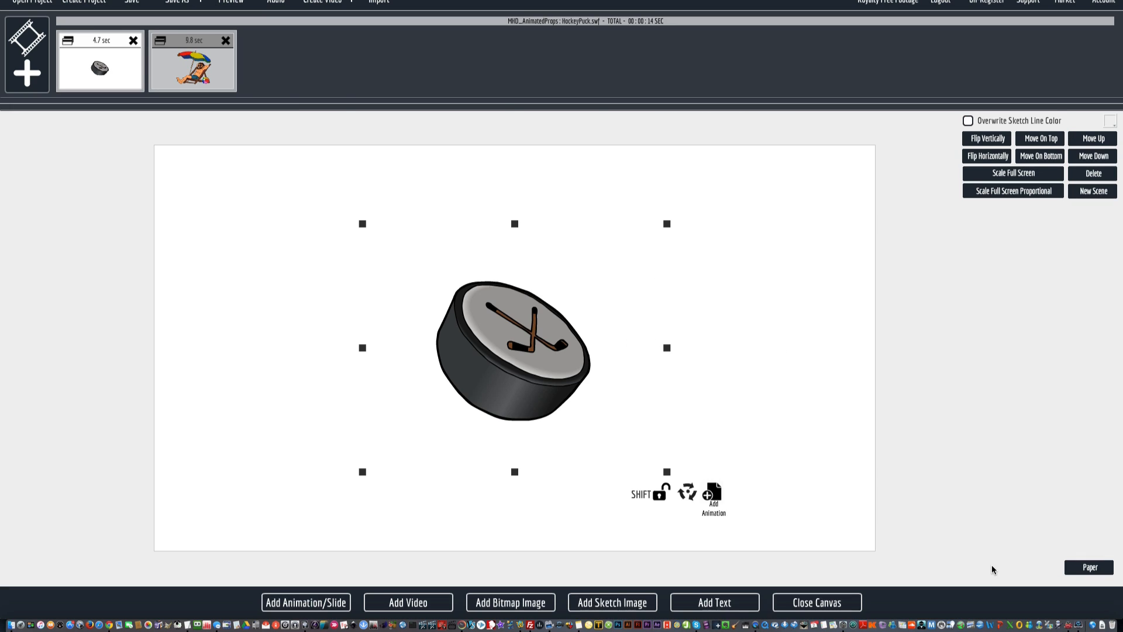
pyautogui.moveTo(493, 376); pyautogui.dragTo(304, 340)
pyautogui.click(840, 604)
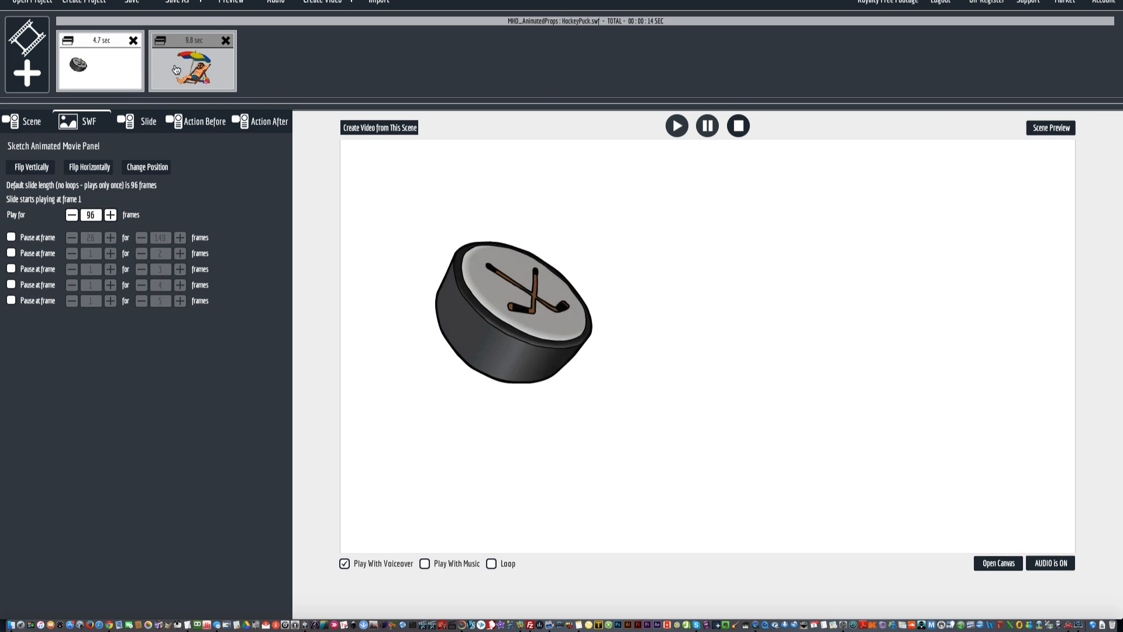
# Add a text element reading "Hockey Time!" to the right of the puck on the hockey scene's canvas.
pyautogui.click(1008, 570)
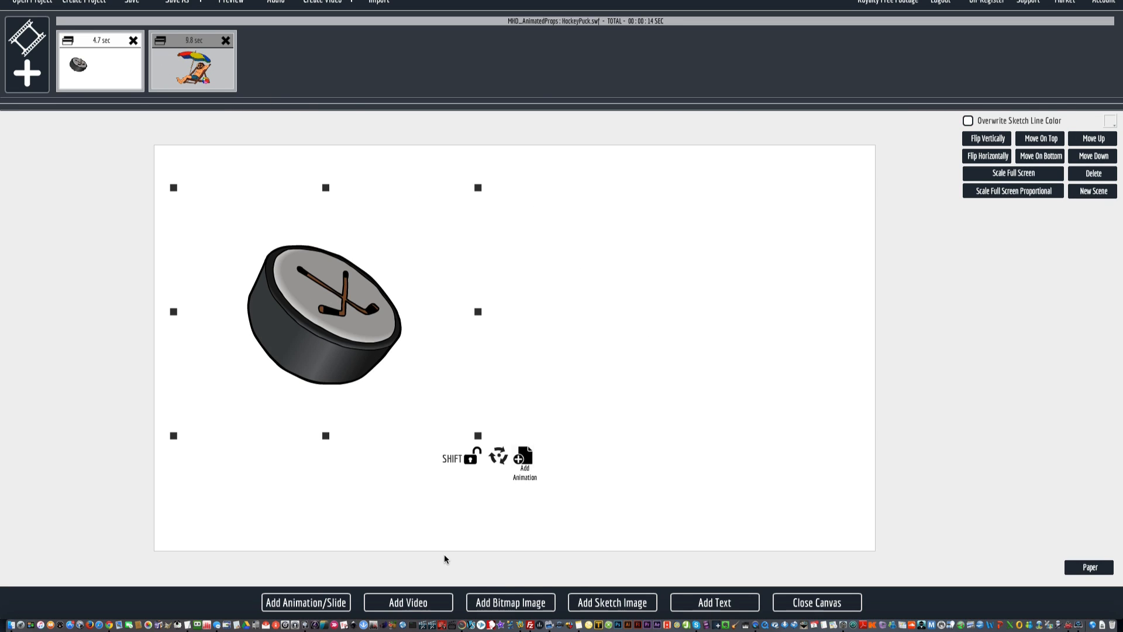
pyautogui.click(705, 608)
pyautogui.moveTo(540, 358)
pyautogui.mouseDown()
pyautogui.moveTo(634, 287)
pyautogui.moveTo(641, 260)
pyautogui.mouseUp()
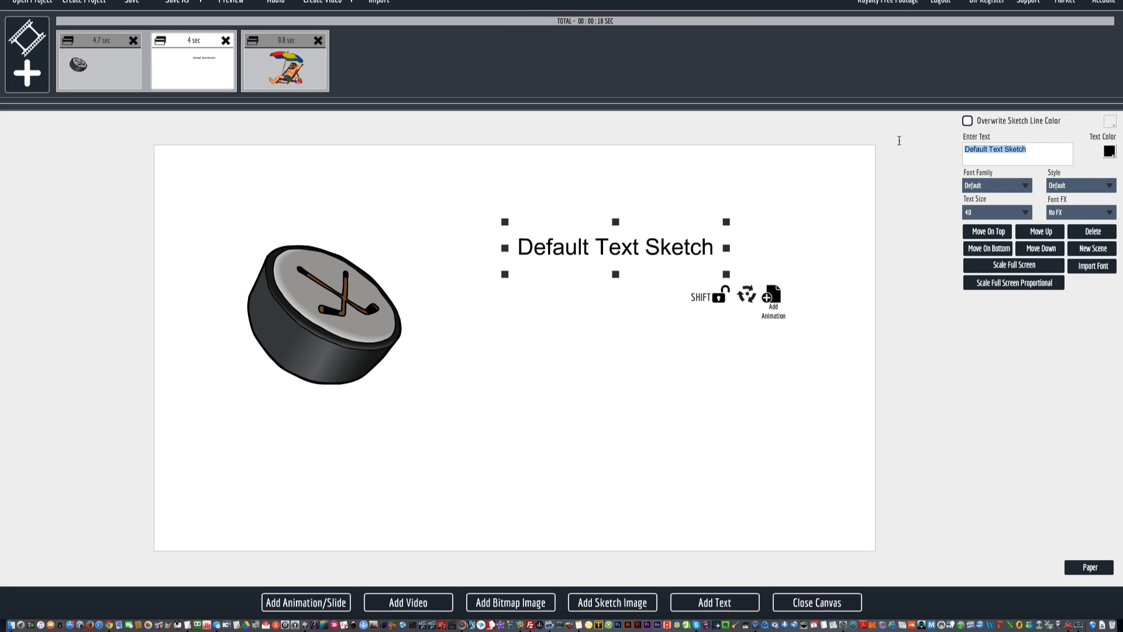
pyautogui.write('Hockey Time!')
# Format the "Hockey Time!" text in Bitter with the BitterBold style at size 85, beside the puck, and close the canvas.
pyautogui.click(991, 186)
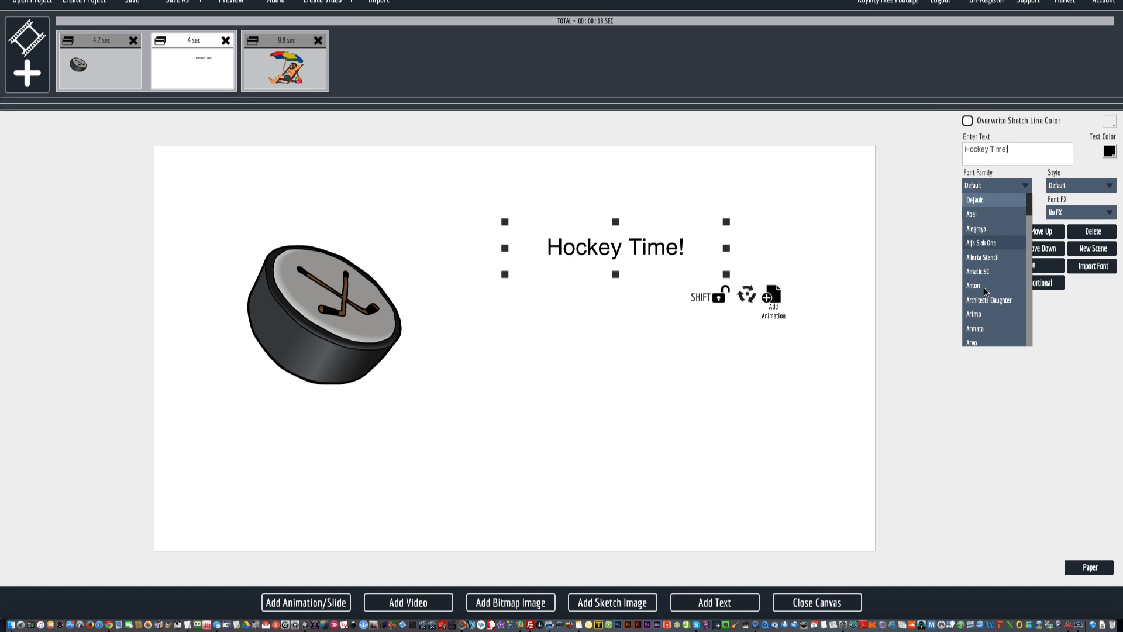
pyautogui.scroll(-3, 988, 325)
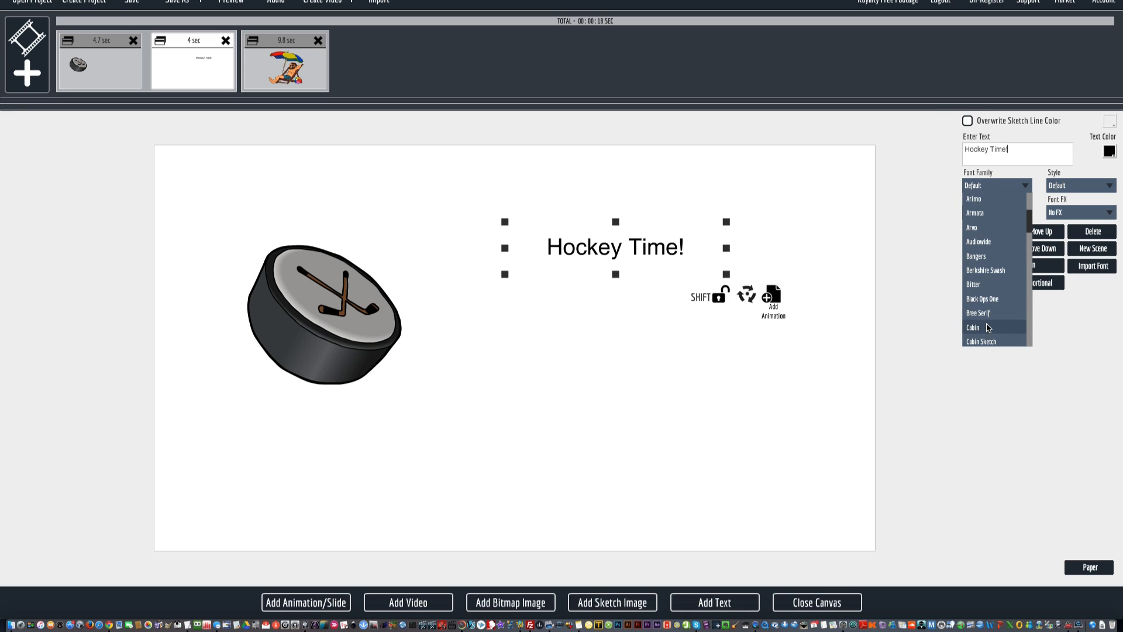
pyautogui.click(988, 285)
pyautogui.click(998, 217)
pyautogui.scroll(-5, 992, 279)
pyautogui.click(991, 282)
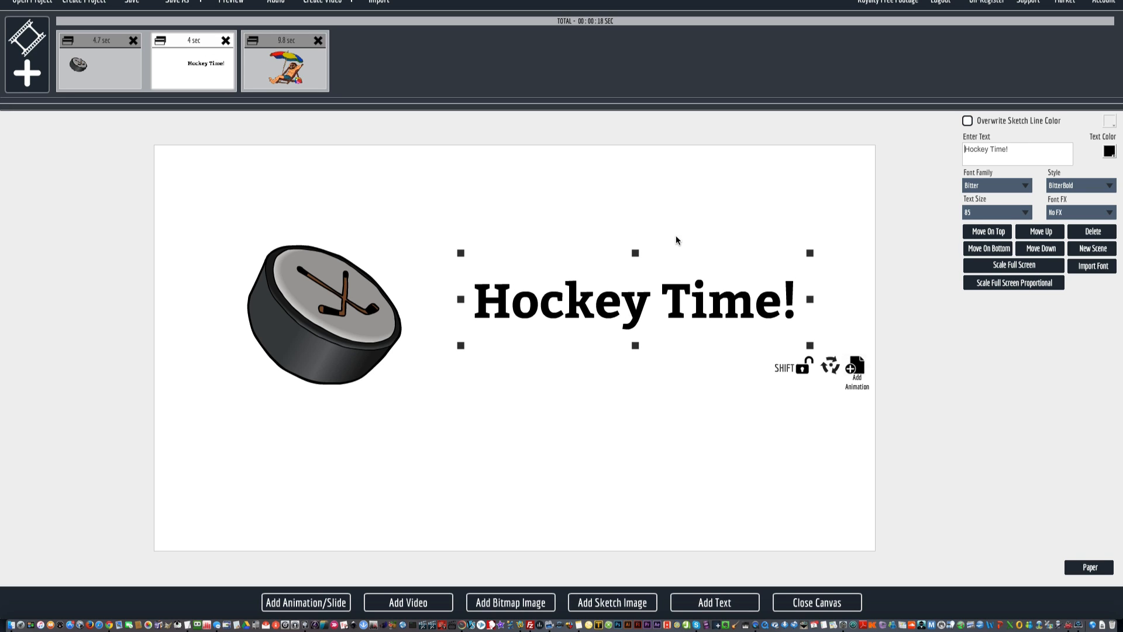
pyautogui.click(805, 608)
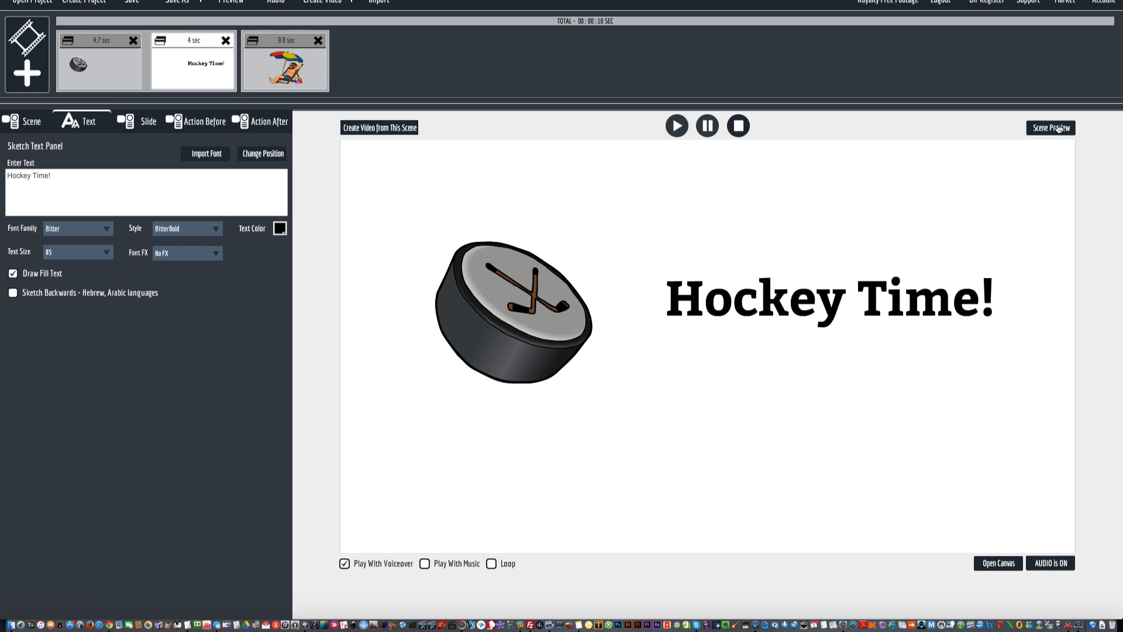
# Preview the hockey scene with the puck animation followed by the text, and close the preview.
pyautogui.click(1051, 127)
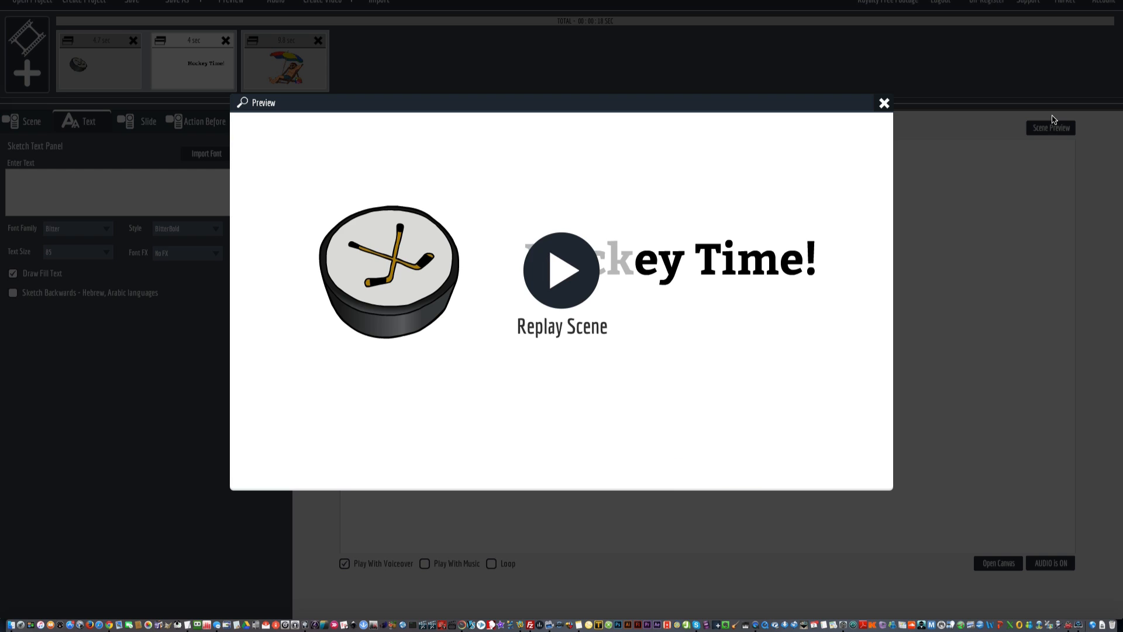
pyautogui.click(884, 105)
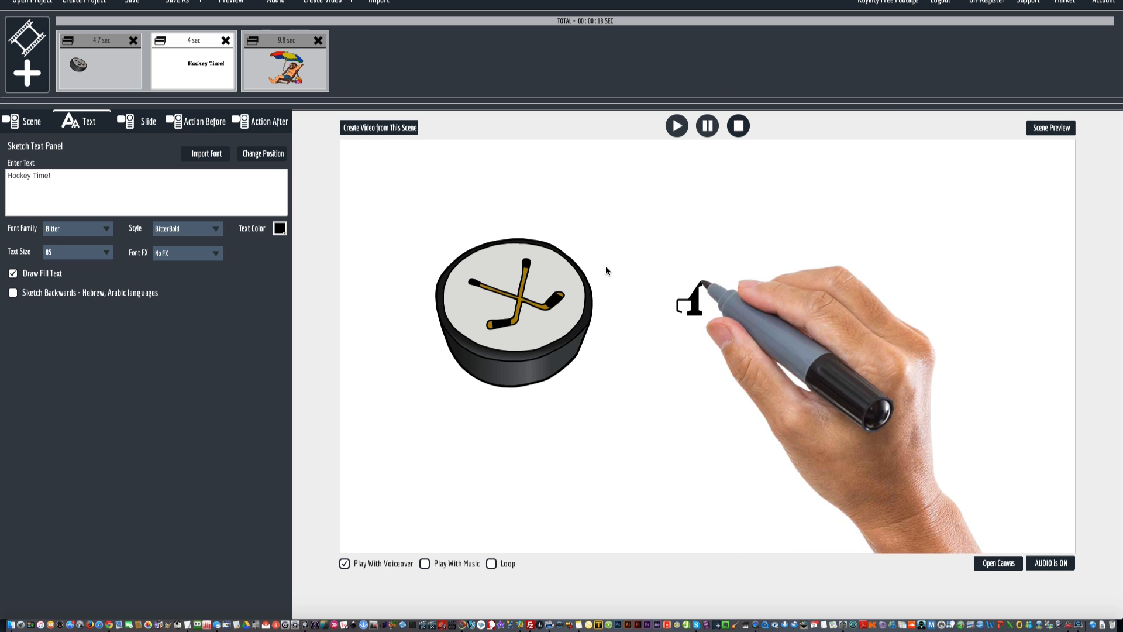
# Reorder the timeline so the "Hockey Time!" text plays before the hockey puck, and preview the scene.
pyautogui.click(196, 76)
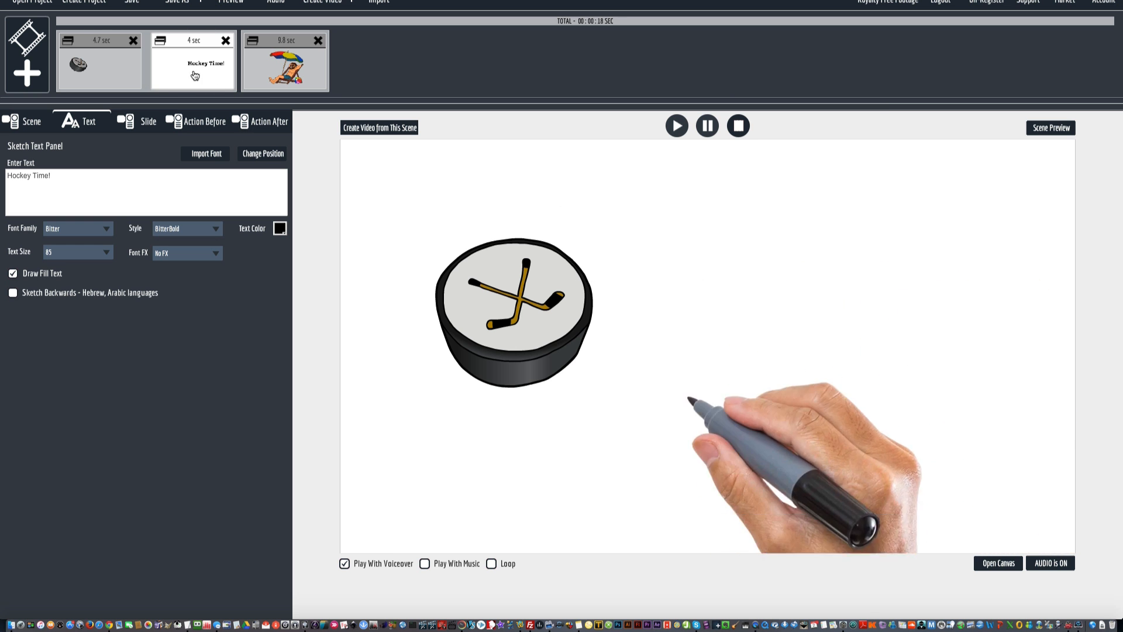
pyautogui.moveTo(93, 71); pyautogui.dragTo(81, 68)
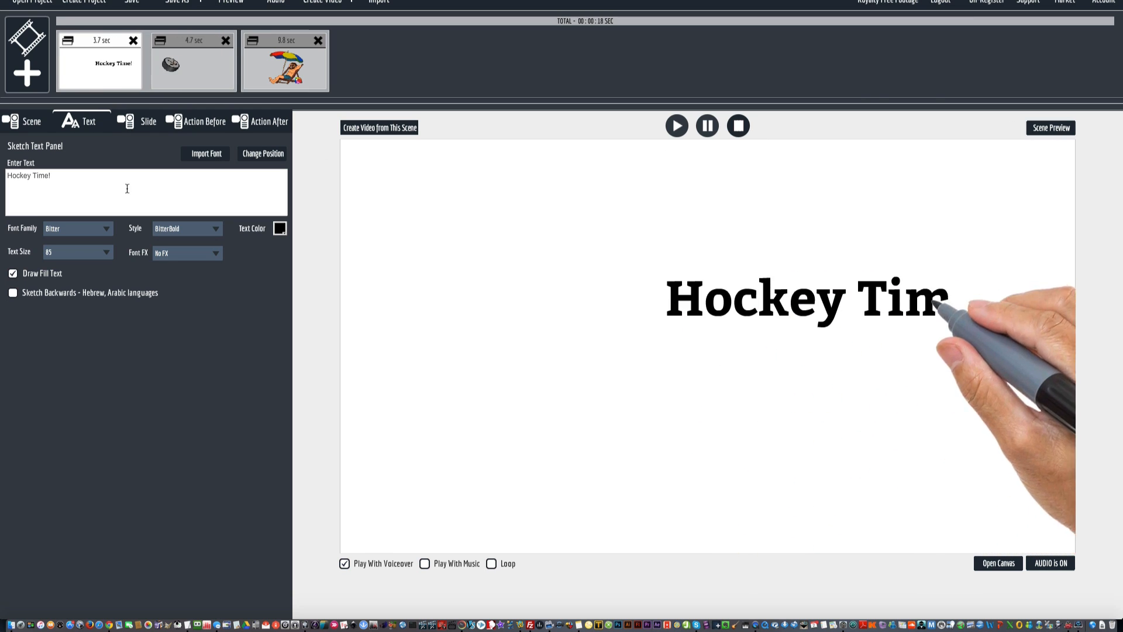
pyautogui.click(1042, 128)
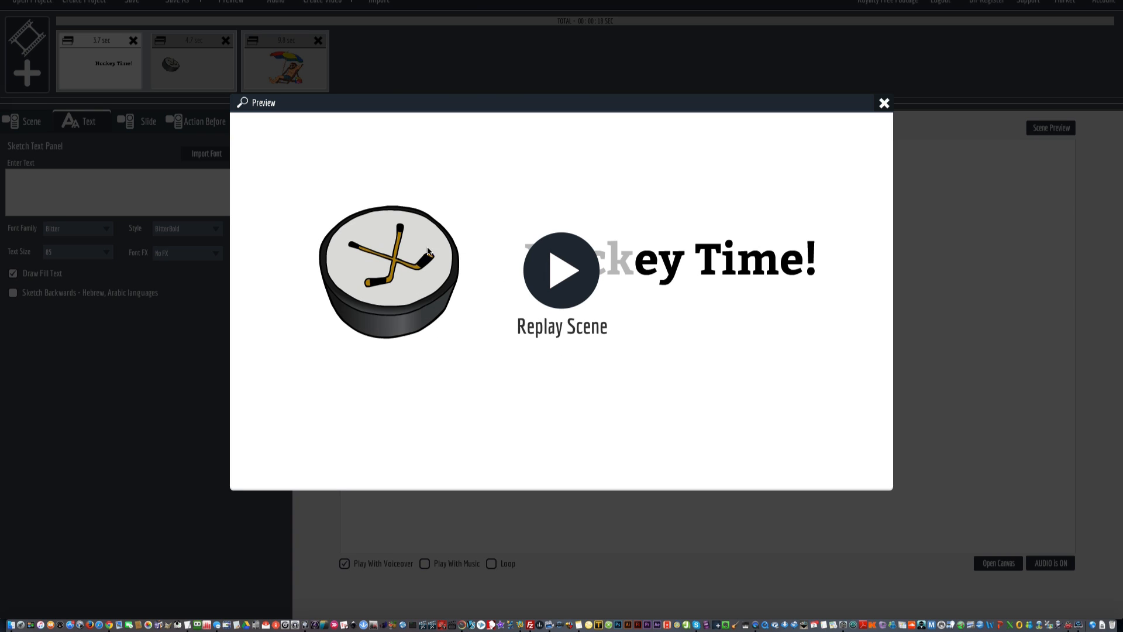
pyautogui.click(884, 103)
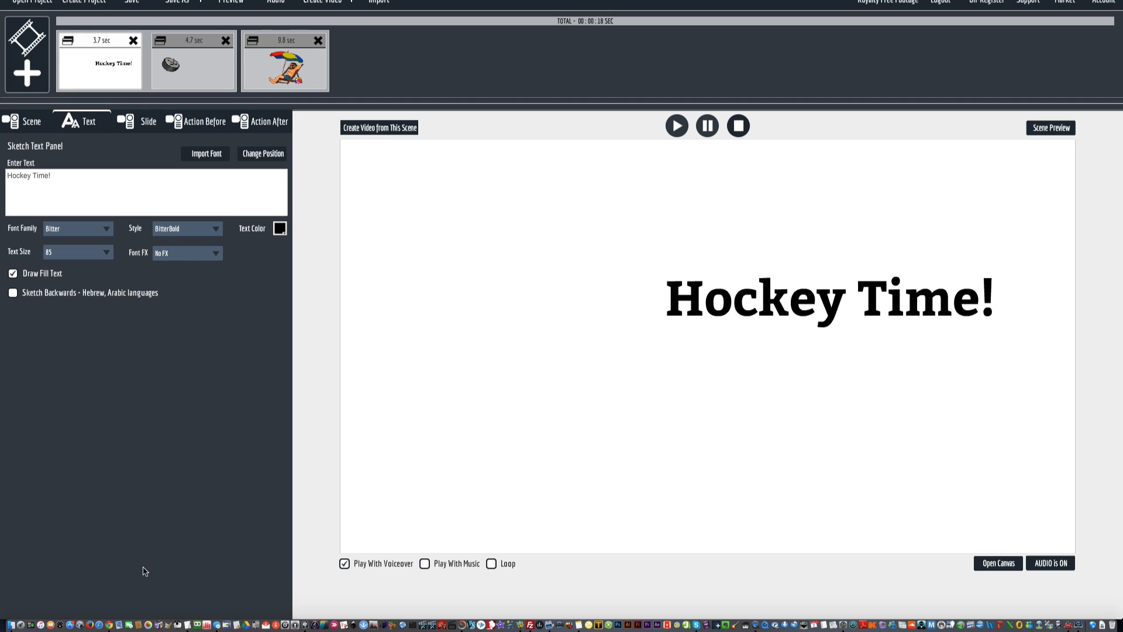
# View the beach chair scene, switch to Box in the browser, and examine the Whiteboard_SVGs folder and the file options of MHD_SVG_INSTALLING_FLOOR.zip.
pyautogui.click(302, 60)
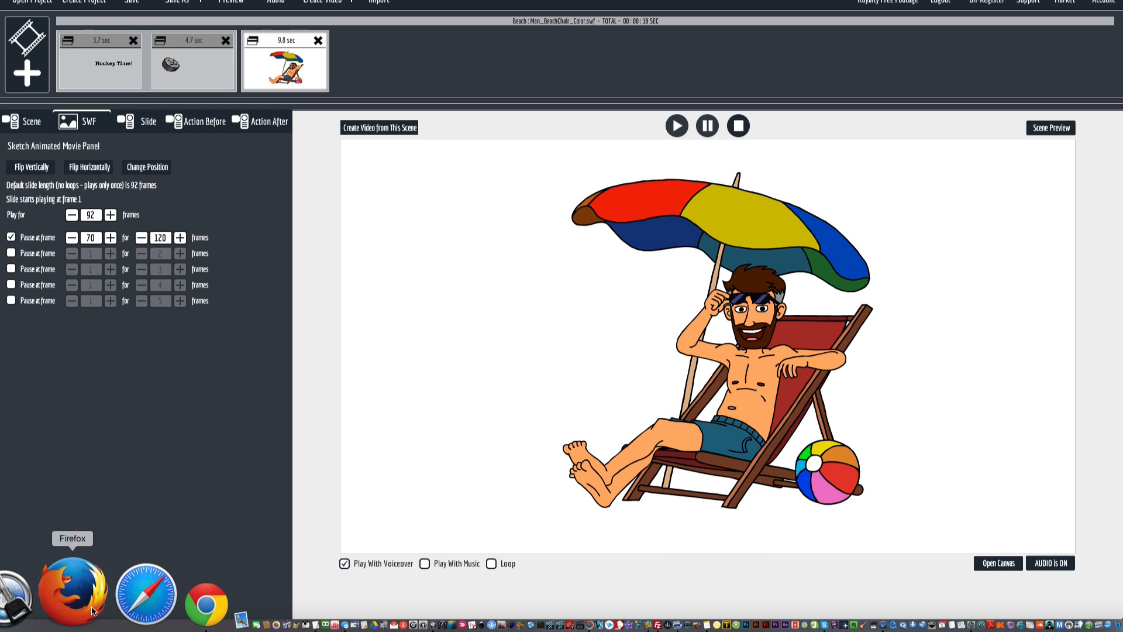
pyautogui.click(108, 610)
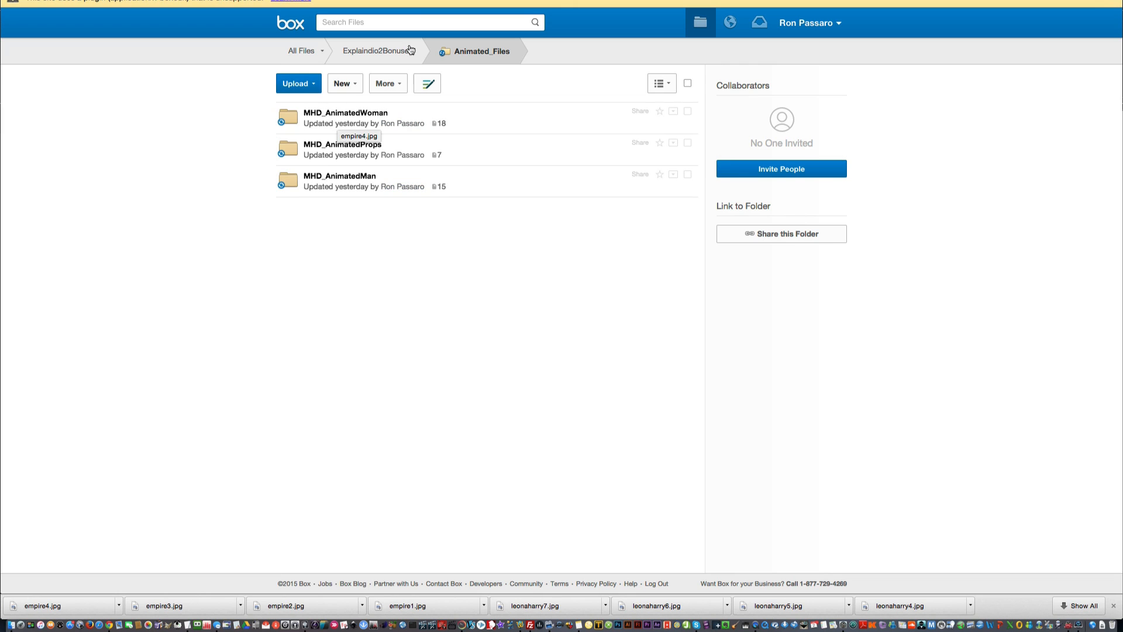
pyautogui.click(385, 52)
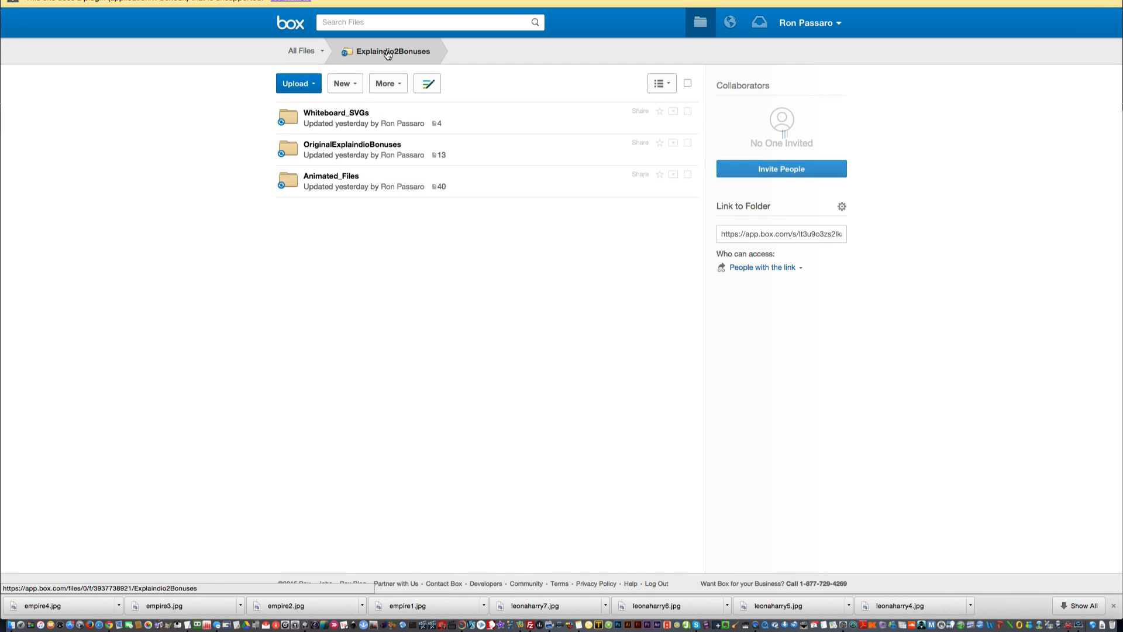
pyautogui.click(353, 113)
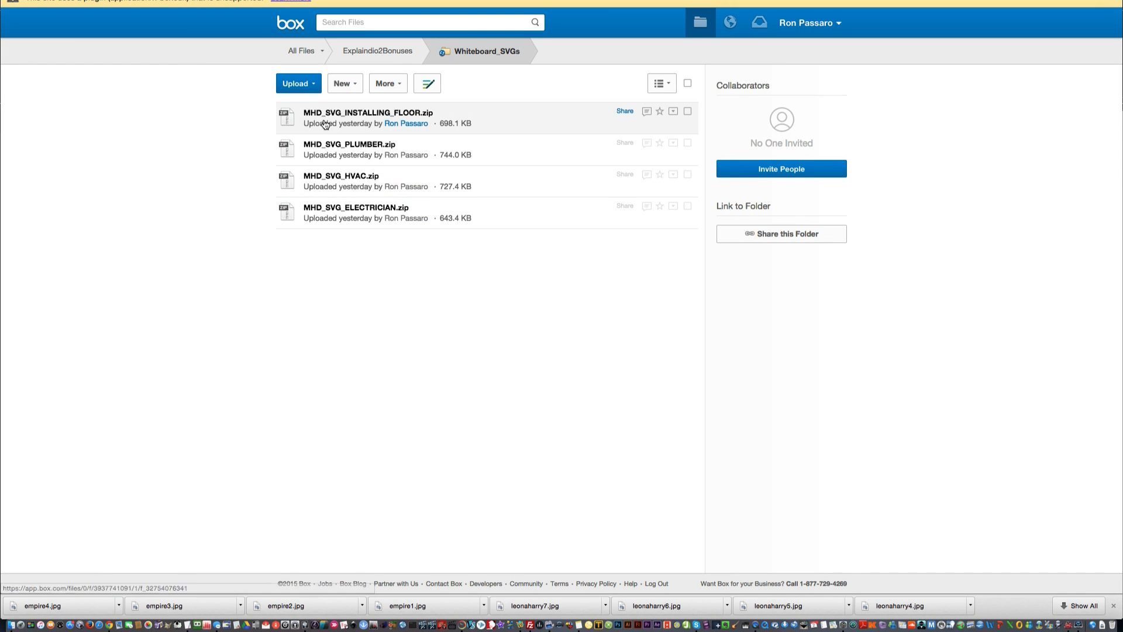
pyautogui.click(672, 112)
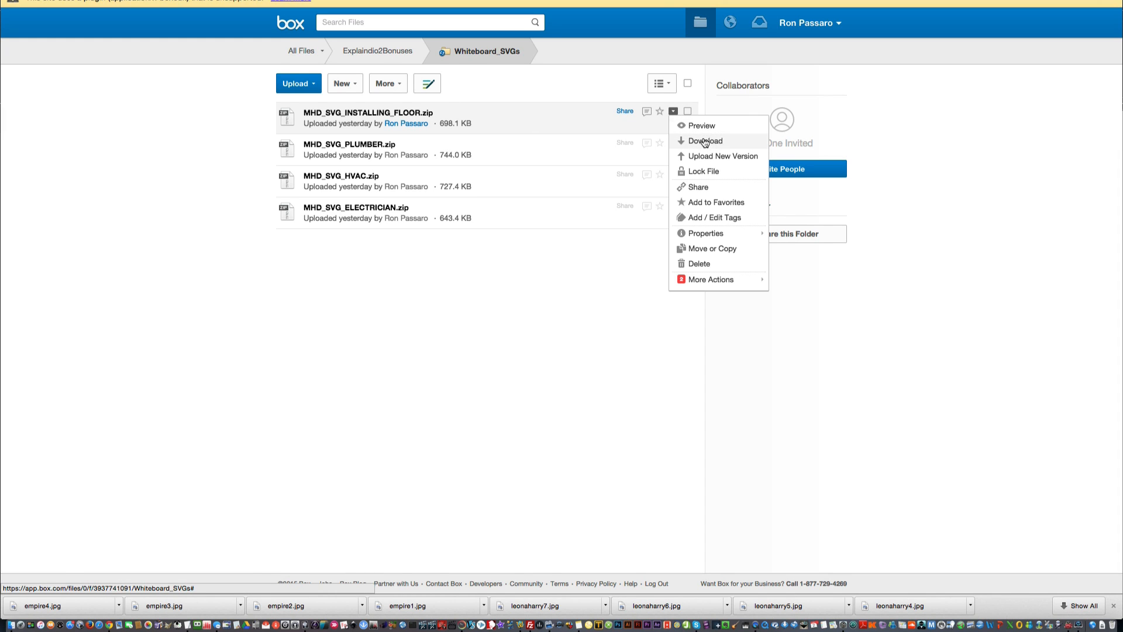
pyautogui.click(442, 243)
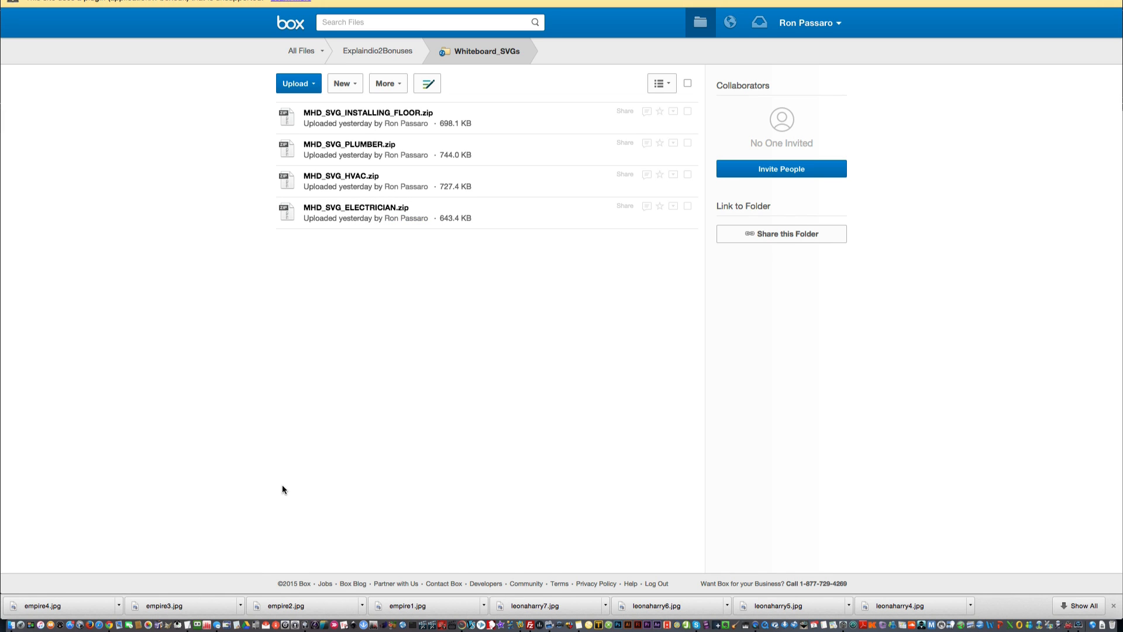
# Switch back to Explaindio Video Creator and create a new scene containing a text element.
pyautogui.click(459, 617)
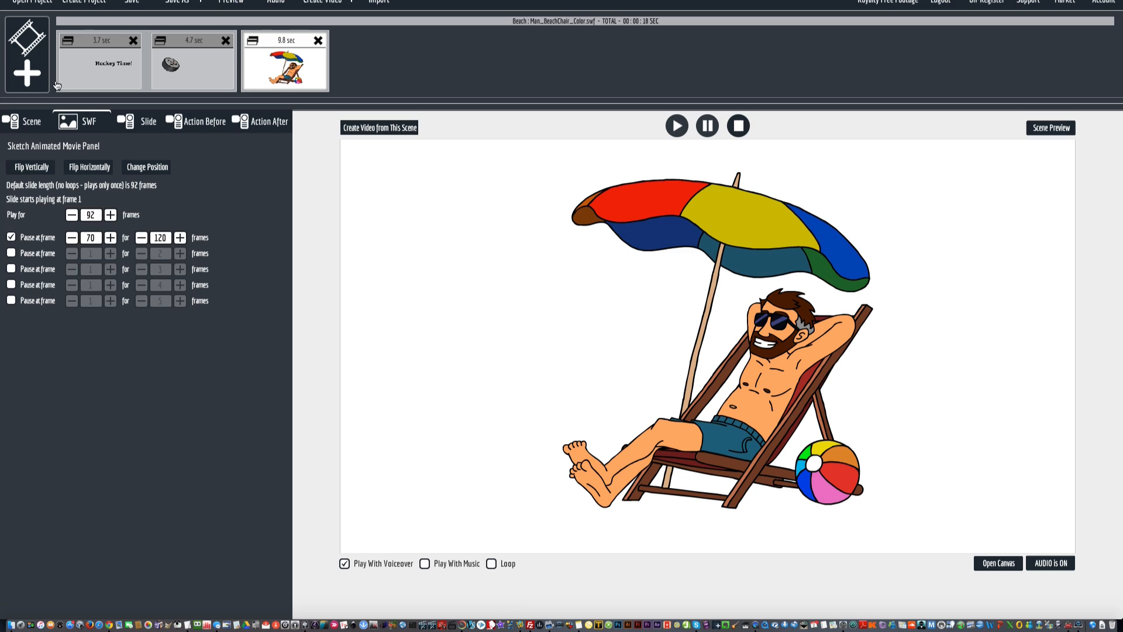
pyautogui.click(39, 79)
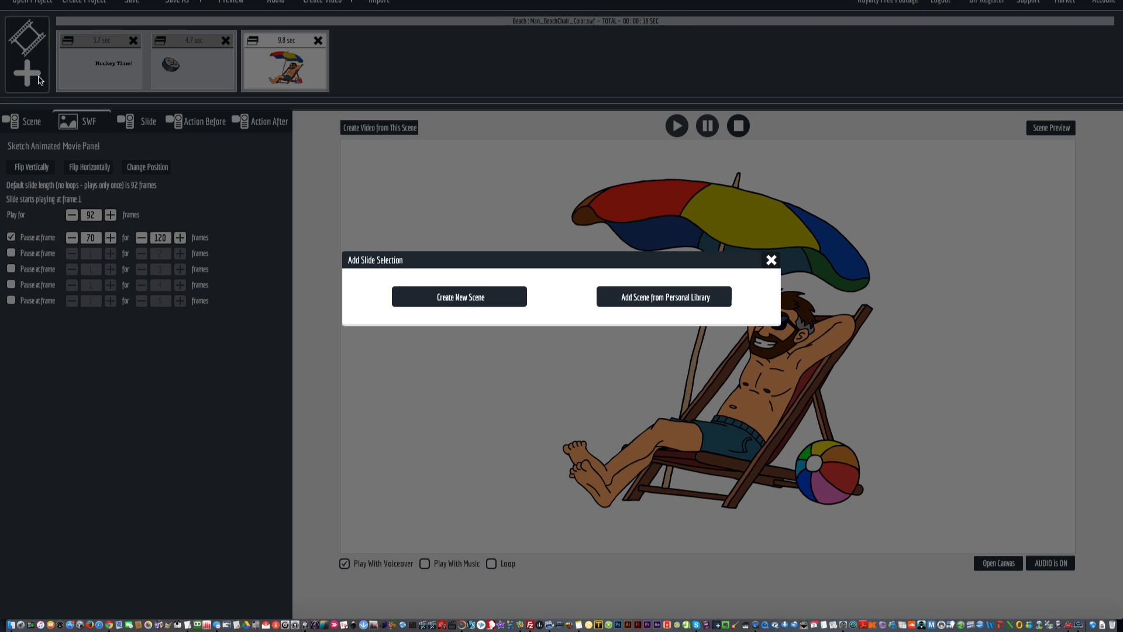
pyautogui.click(472, 301)
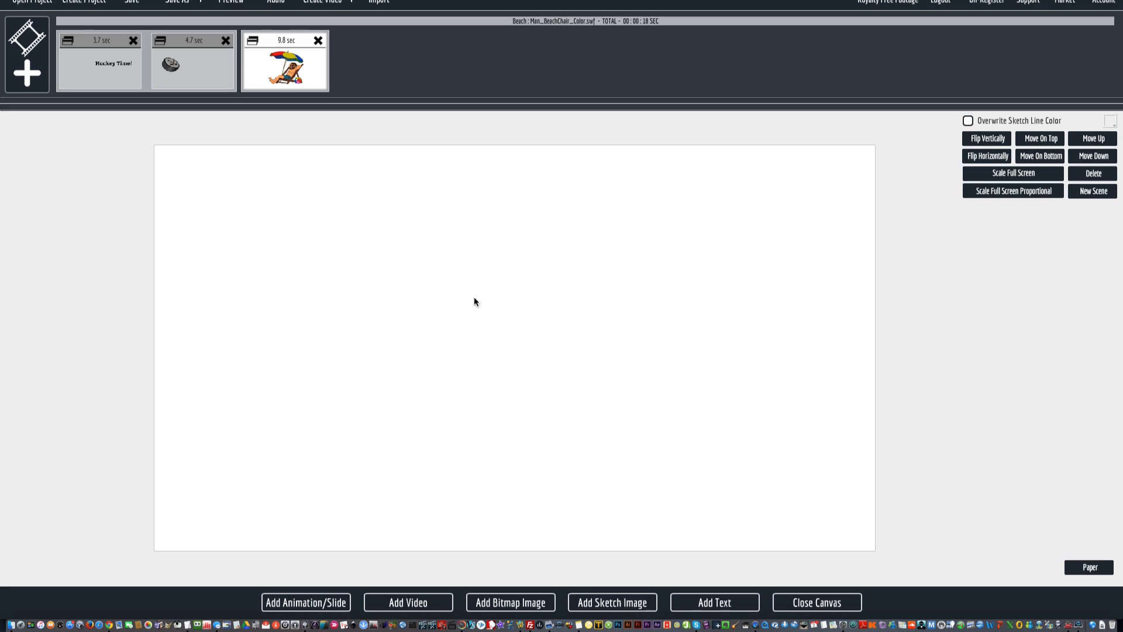
pyautogui.click(682, 608)
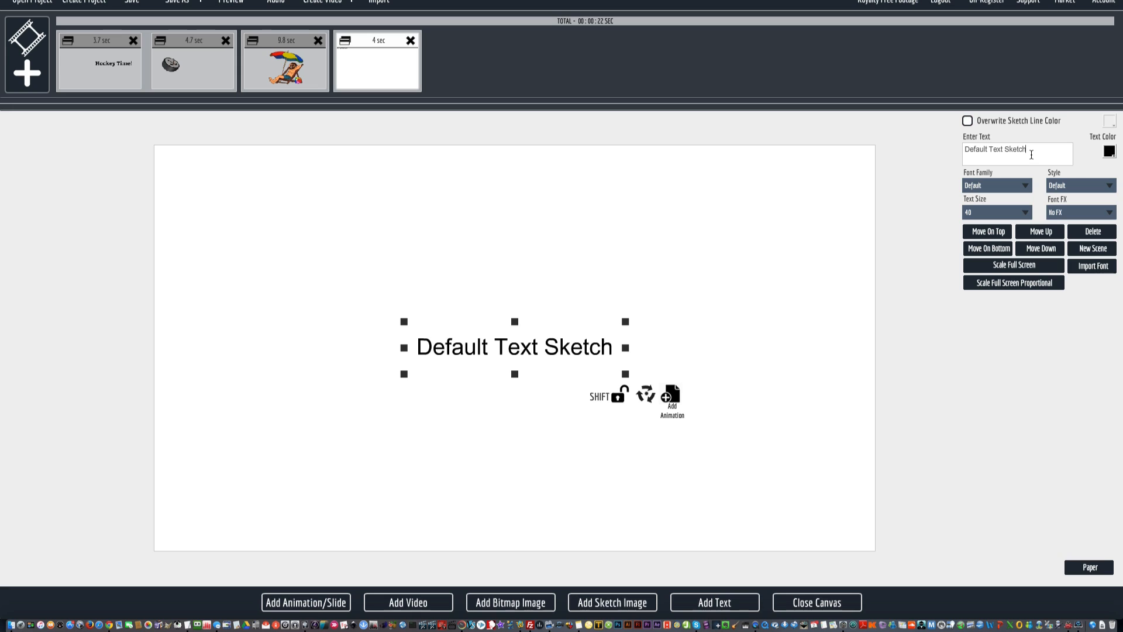
pyautogui.moveTo(1035, 151); pyautogui.dragTo(940, 141)
pyautogui.write('http')
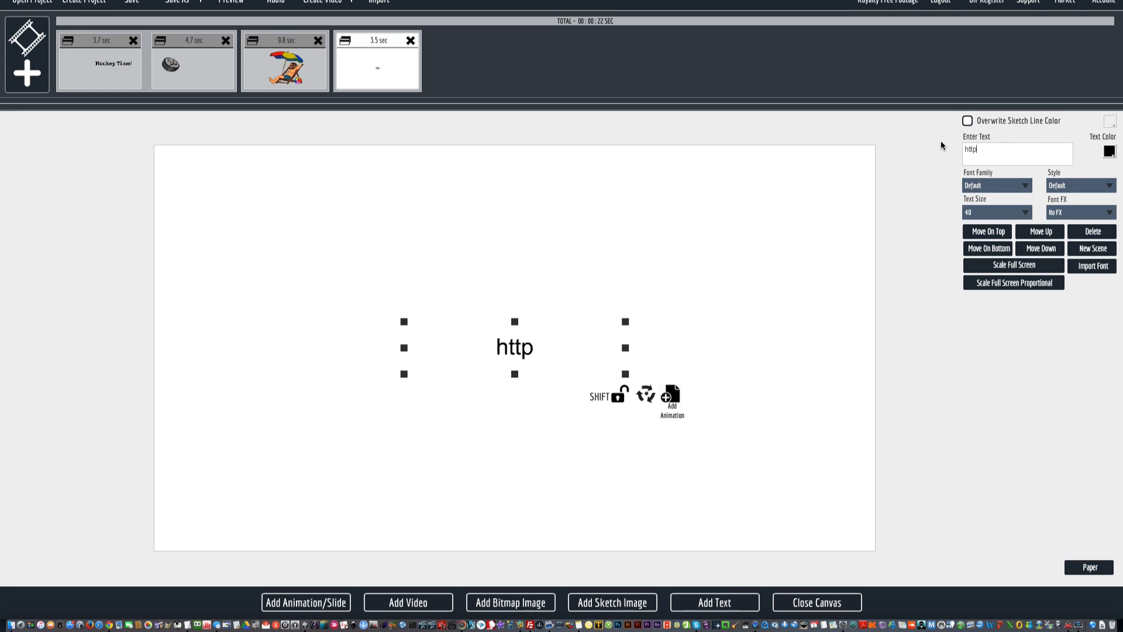
pyautogui.write('://www.my')
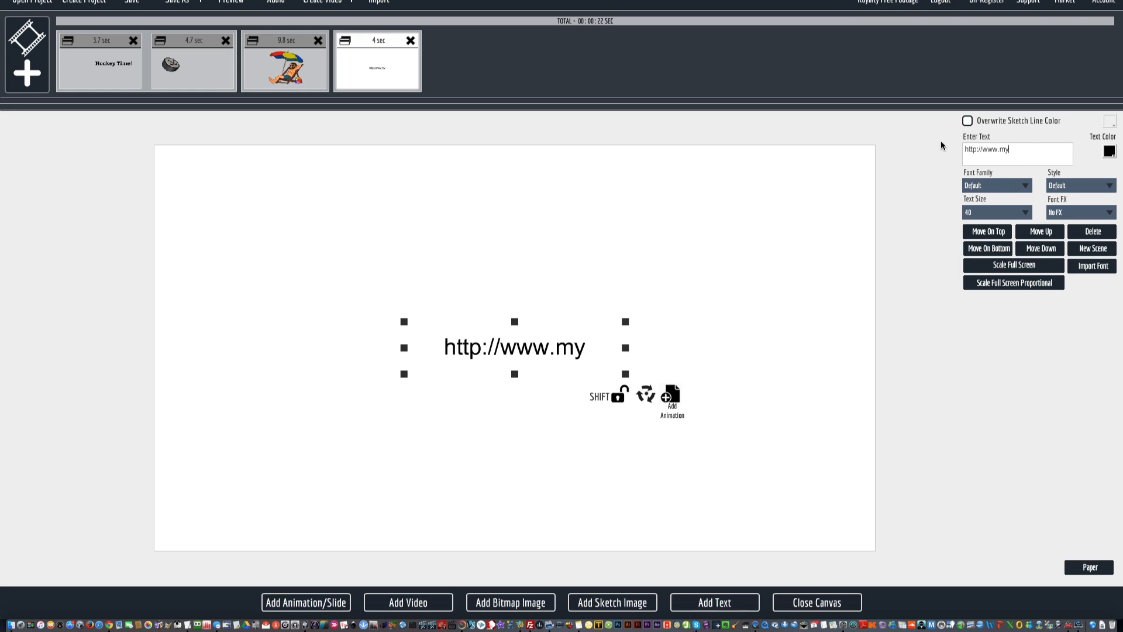
pyautogui.write('herodesign.')
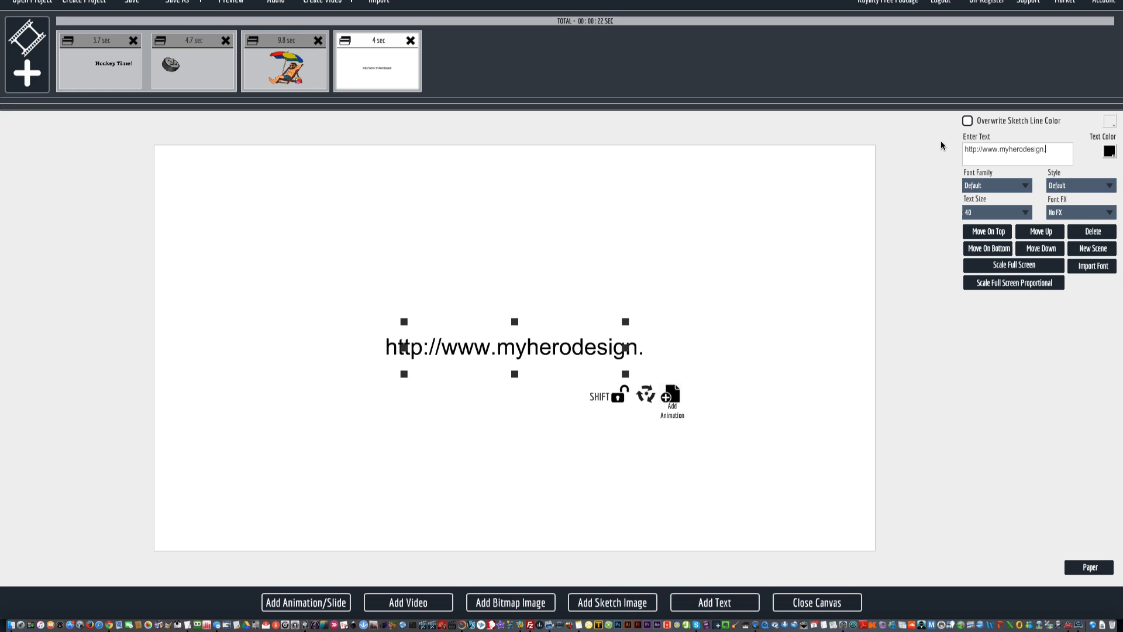
pyautogui.write('com/notifi')
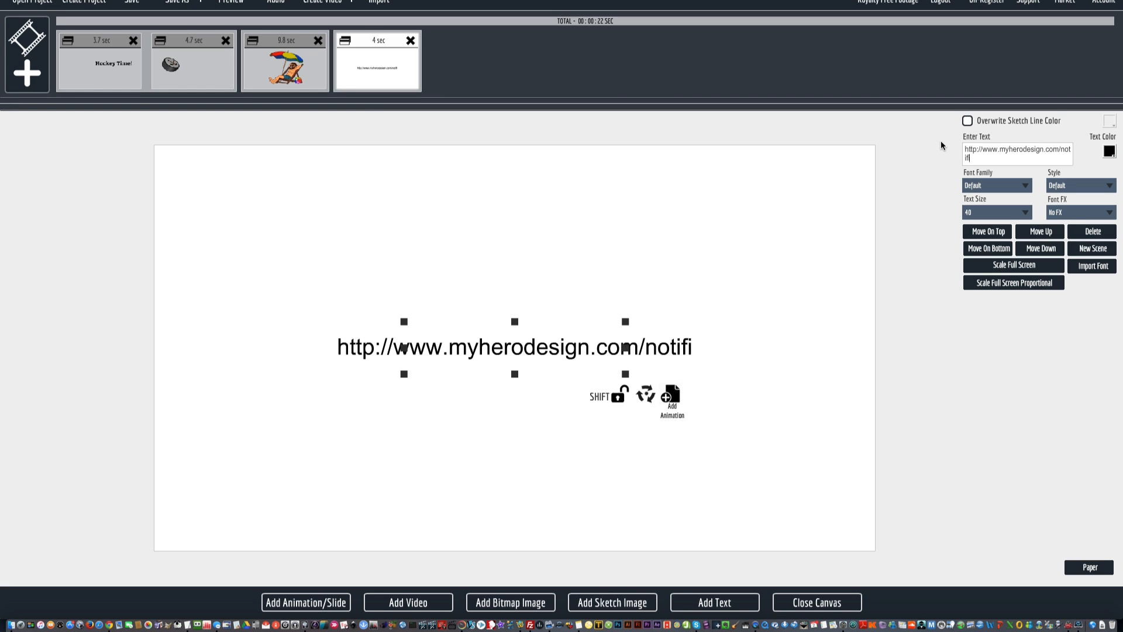
pyautogui.write('cations')
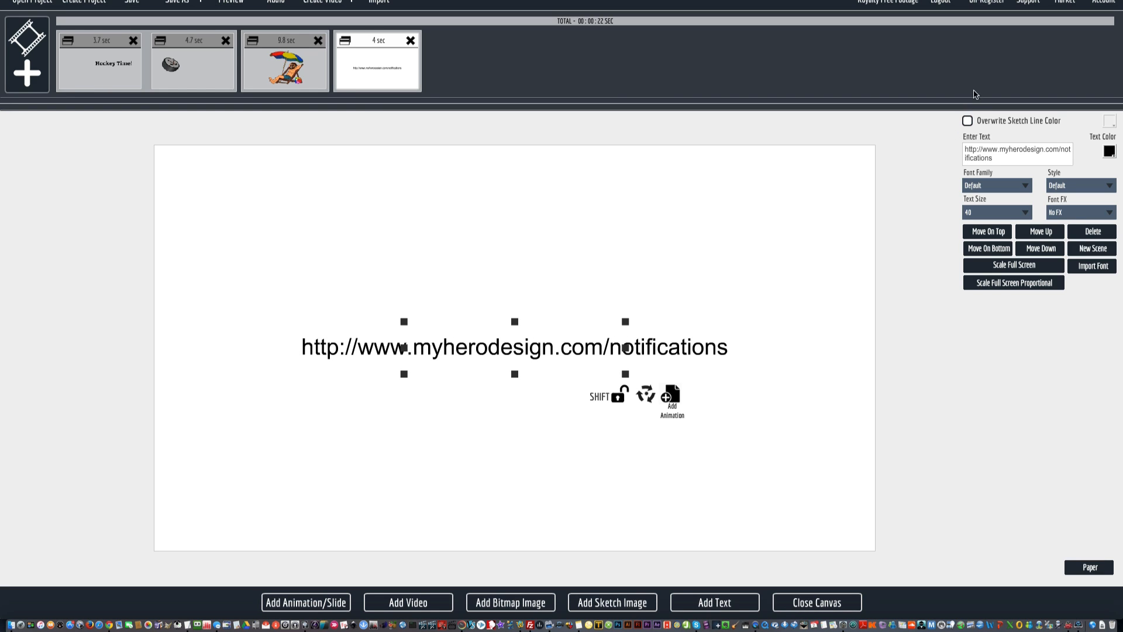
pyautogui.click(836, 602)
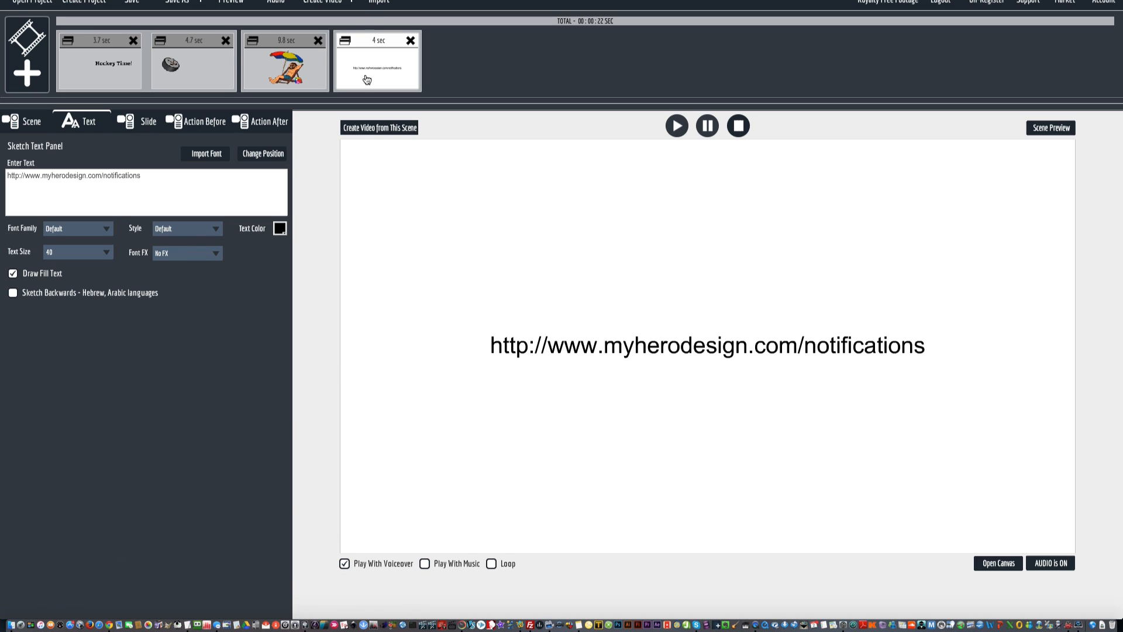
# Choose MHD_SVG_ELECTRICIAN.zip from the Whiteboard_SVGs folder as the sketch pack to import, and close the import window.
pyautogui.click(379, 2)
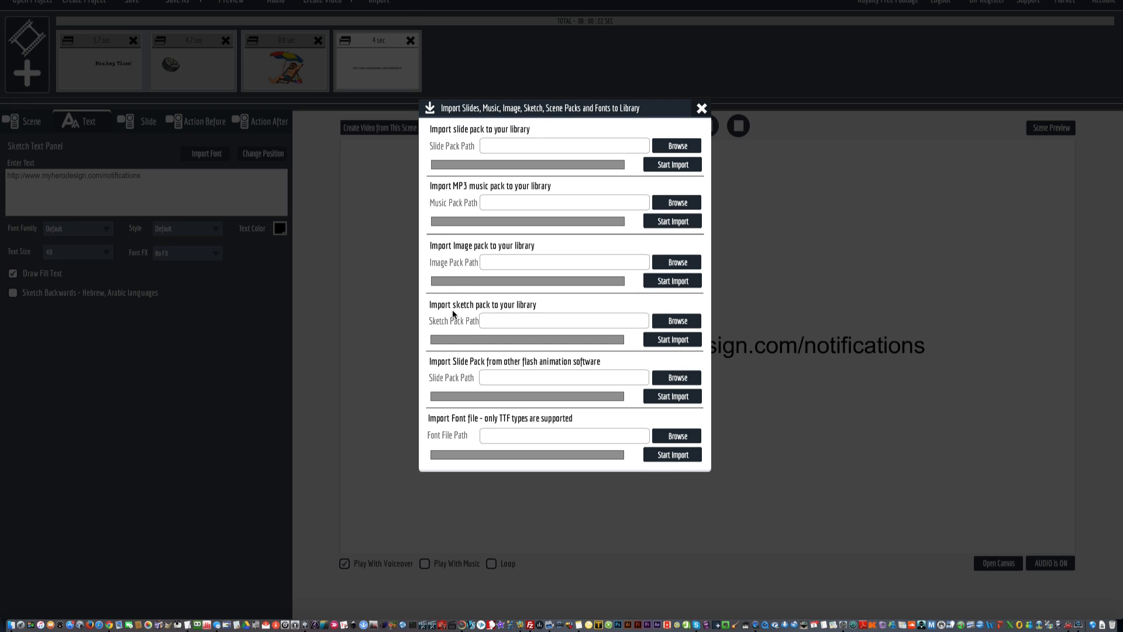
pyautogui.click(689, 320)
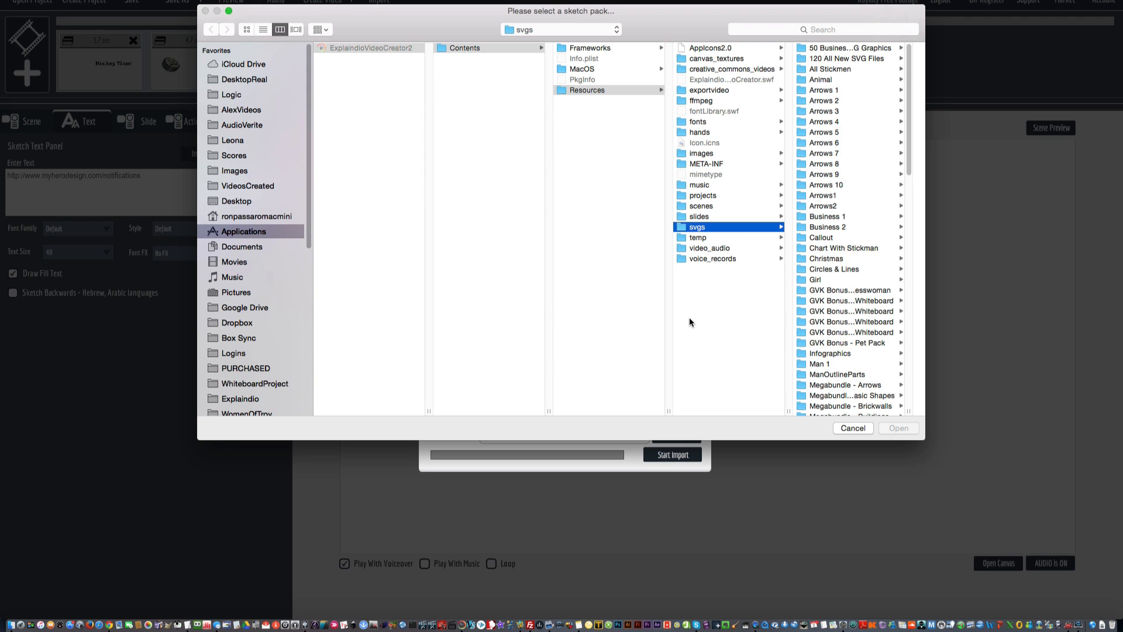
pyautogui.click(583, 31)
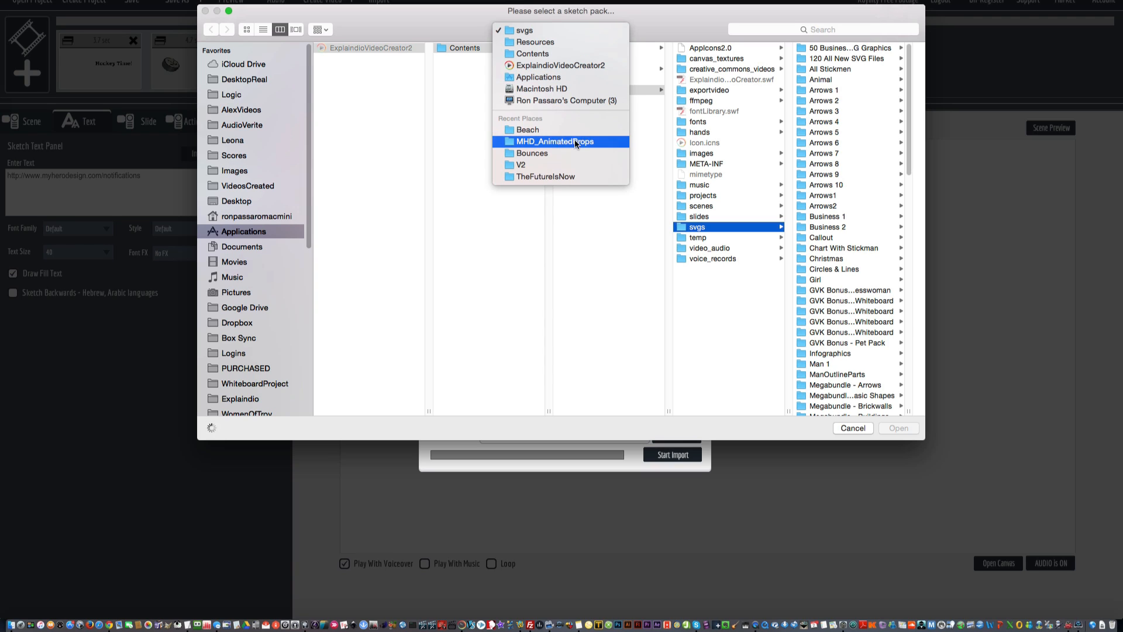
pyautogui.click(531, 141)
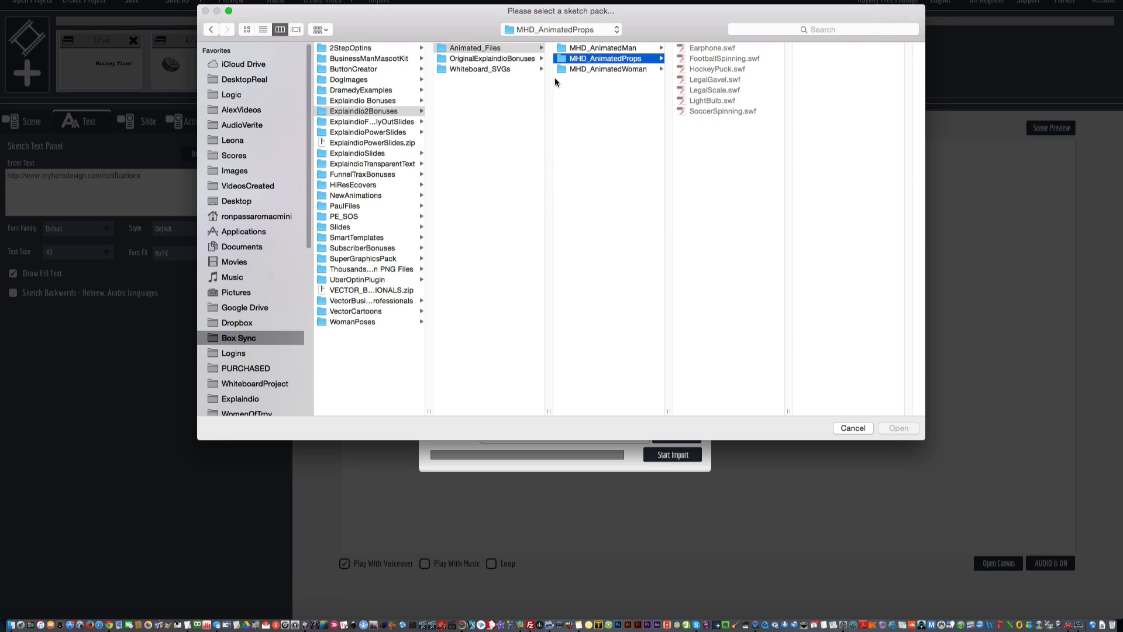
pyautogui.click(506, 69)
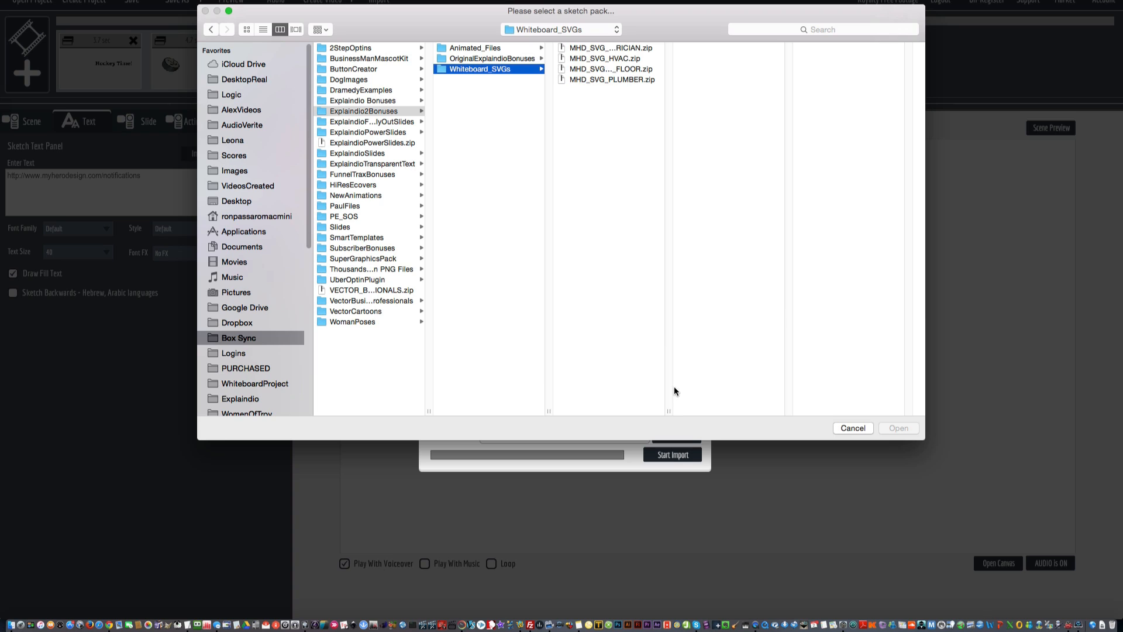
pyautogui.moveTo(668, 411); pyautogui.dragTo(744, 411)
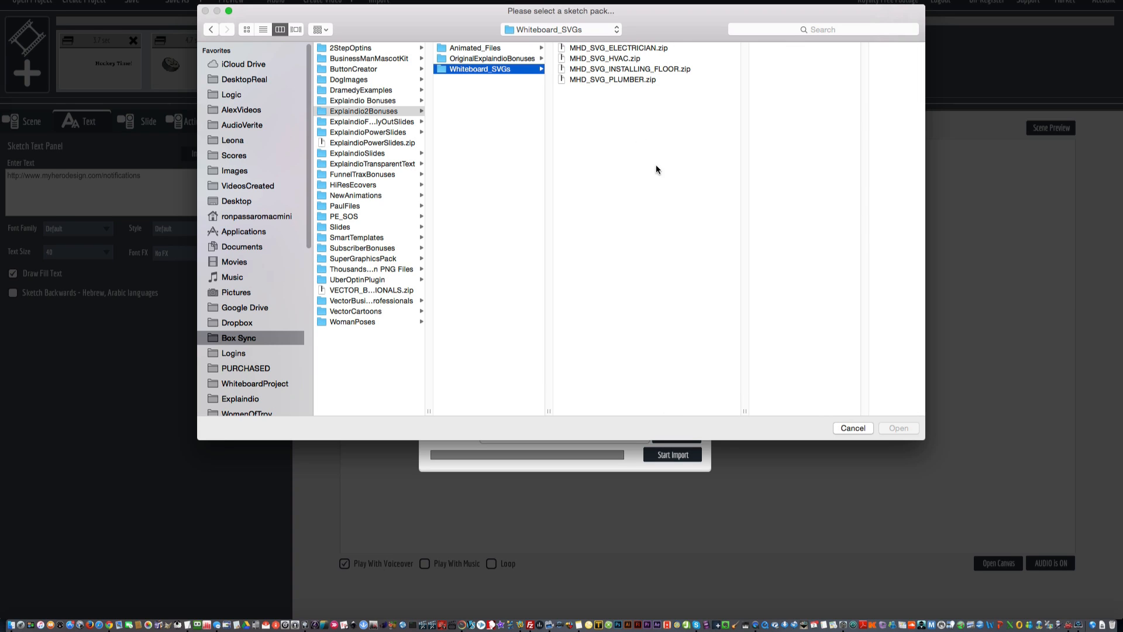
pyautogui.doubleClick(623, 46)
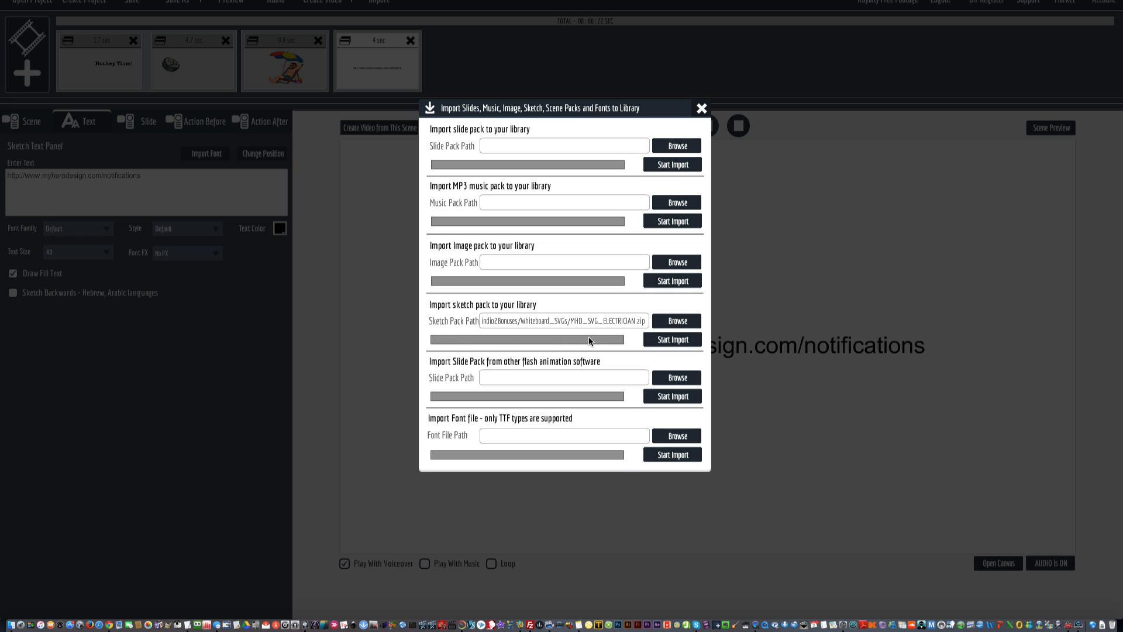
pyautogui.click(701, 108)
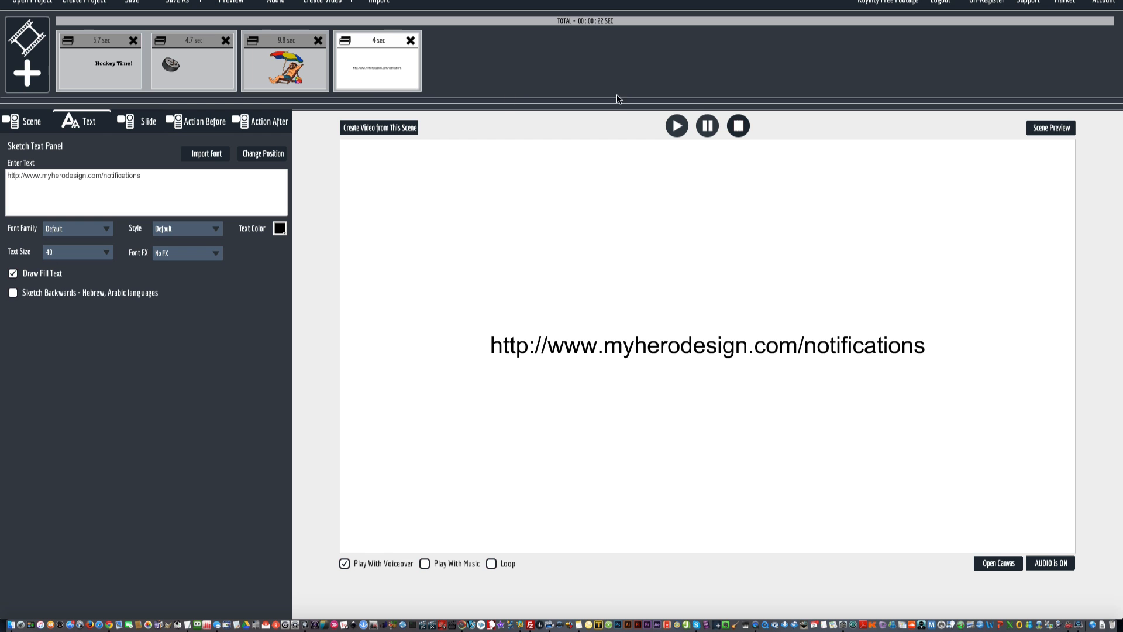
# Create a new scene and open the sketch image gallery for it.
pyautogui.click(33, 84)
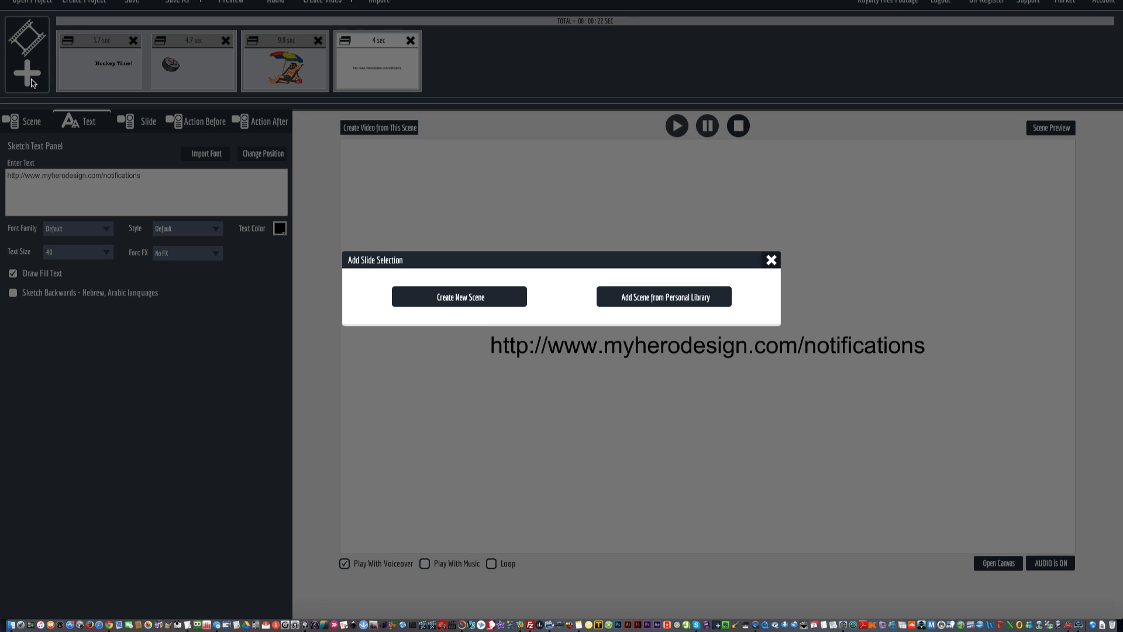
pyautogui.click(479, 302)
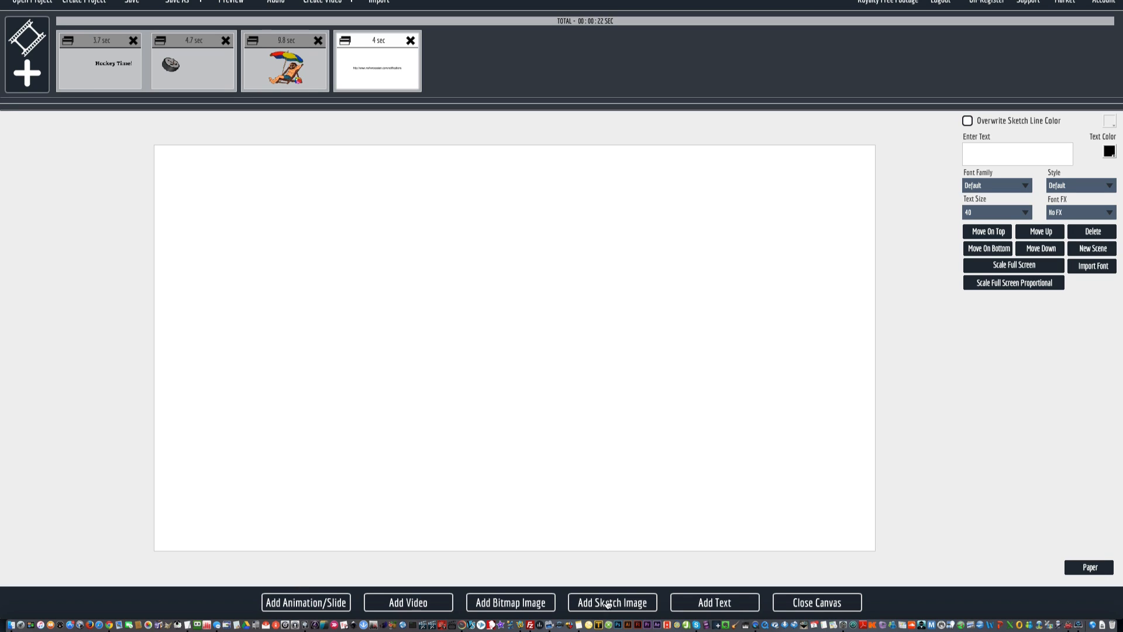
pyautogui.click(633, 608)
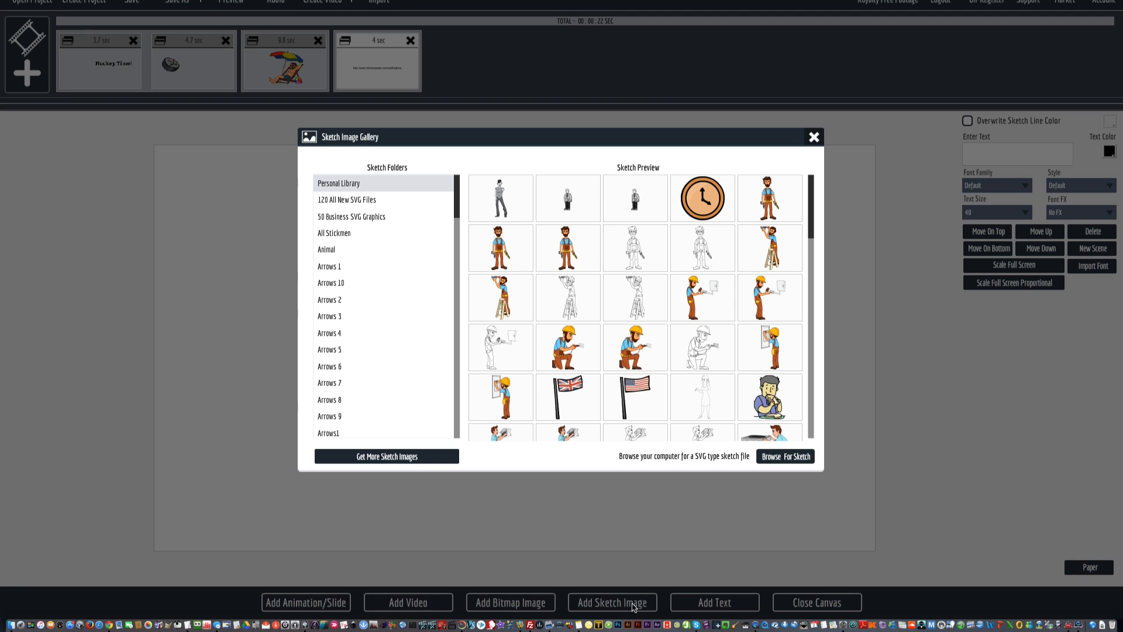
# Examine the sketches in the MHD_SVG_ELECTRICIAN, MHD_SVG_HVAC, MHD_SVG_INSTALLING_FLOOR and MHD_SVG_PLUMBER folders.
pyautogui.scroll(-5, 430, 293)
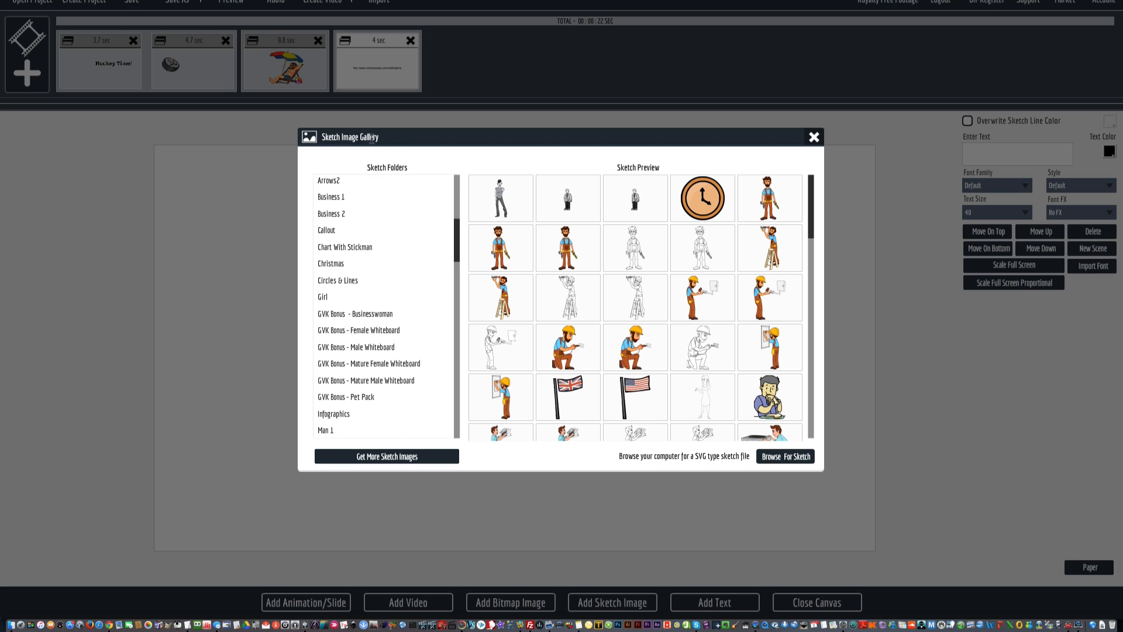
pyautogui.scroll(-10, 428, 342)
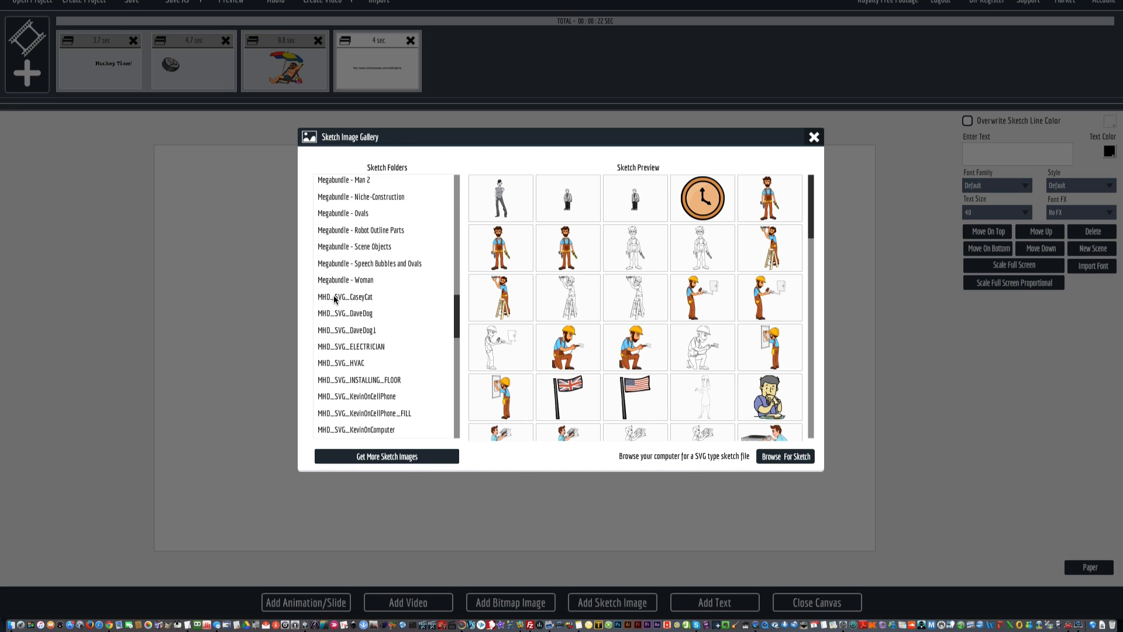
pyautogui.click(340, 348)
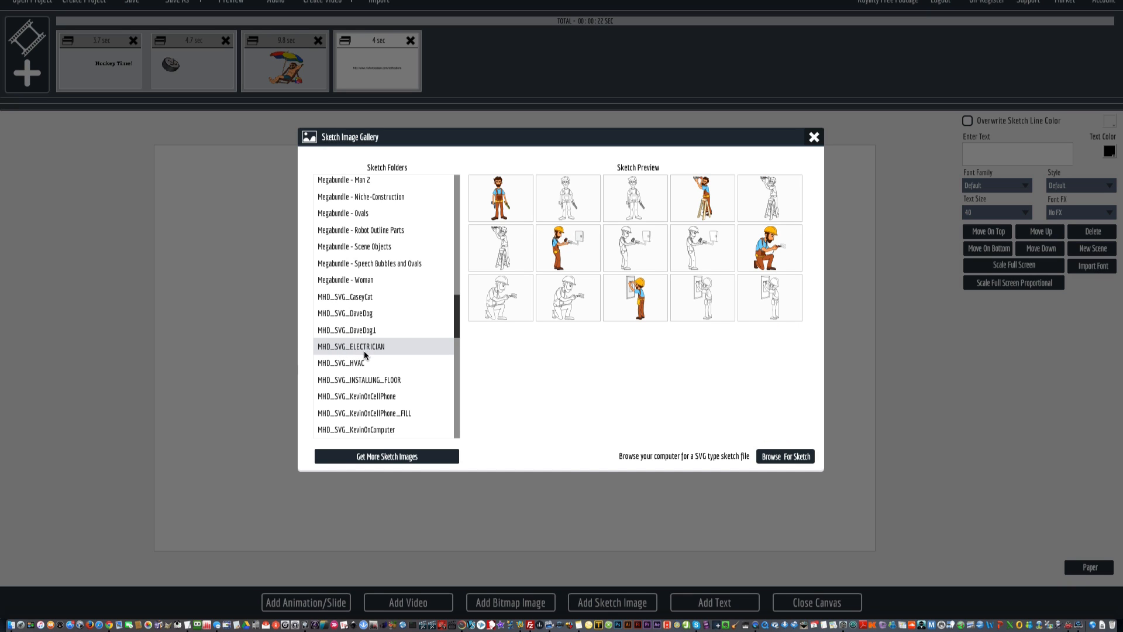
pyautogui.click(355, 362)
pyautogui.click(370, 380)
pyautogui.scroll(-3, 370, 383)
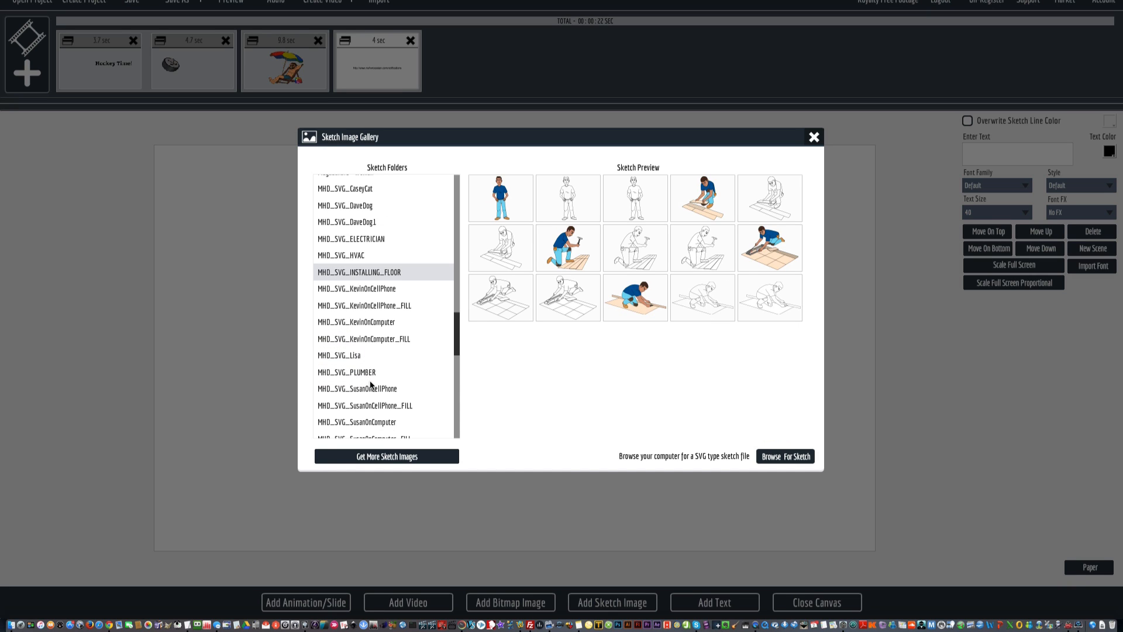
pyautogui.click(370, 372)
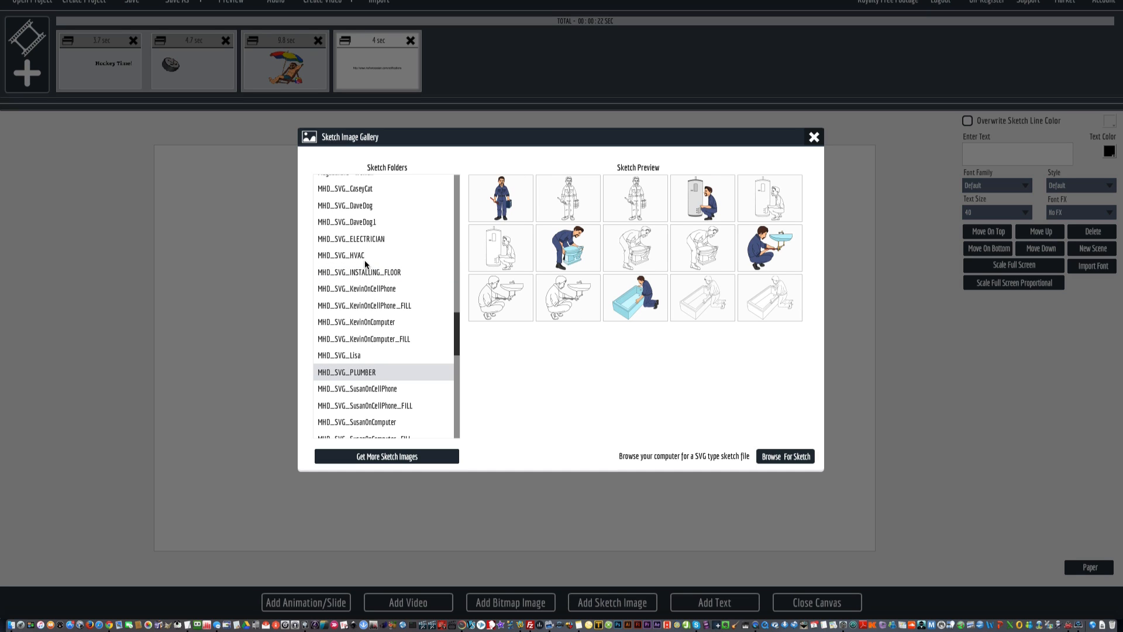
# Add the coloured standing electrician from MHD_SVG_ELECTRICIAN and place it at the canvas's left side.
pyautogui.click(363, 239)
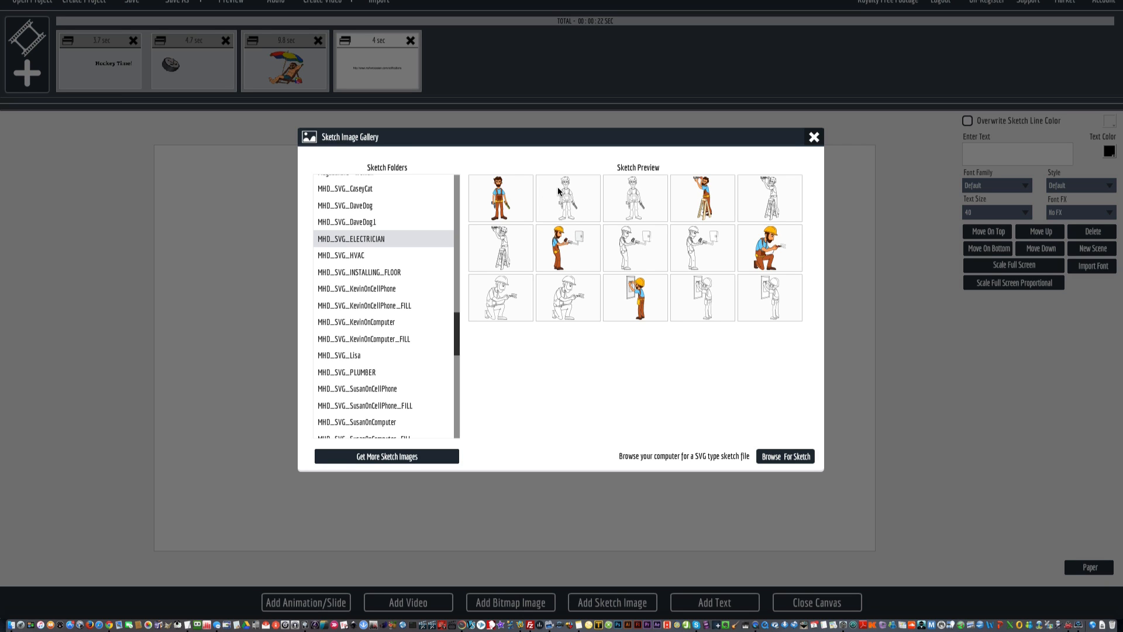
pyautogui.click(501, 192)
pyautogui.moveTo(507, 287); pyautogui.dragTo(259, 286)
# Add the outline version of the standing electrician from MHD_SVG_ELECTRICIAN to the middle of the canvas.
pyautogui.click(640, 601)
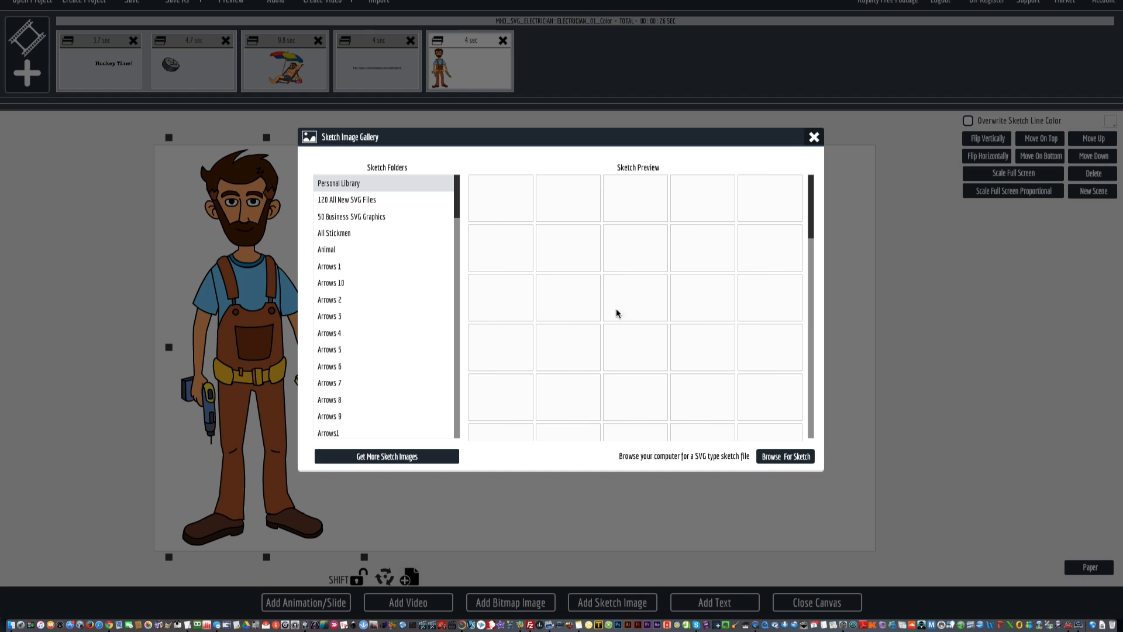
pyautogui.scroll(-15, 436, 385)
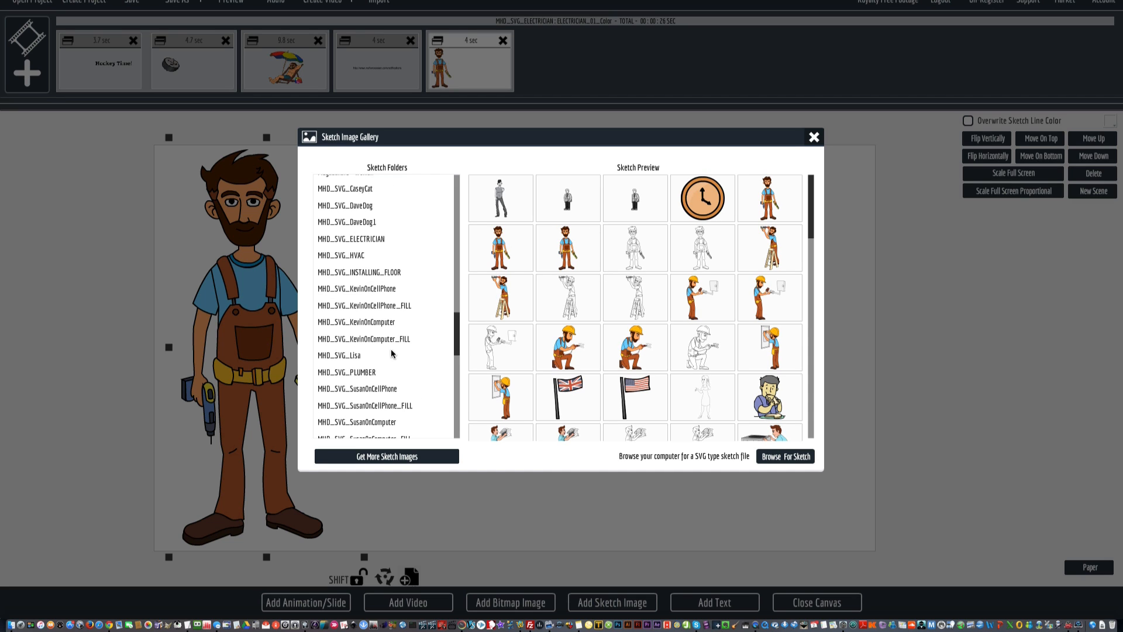
pyautogui.click(362, 239)
pyautogui.click(570, 201)
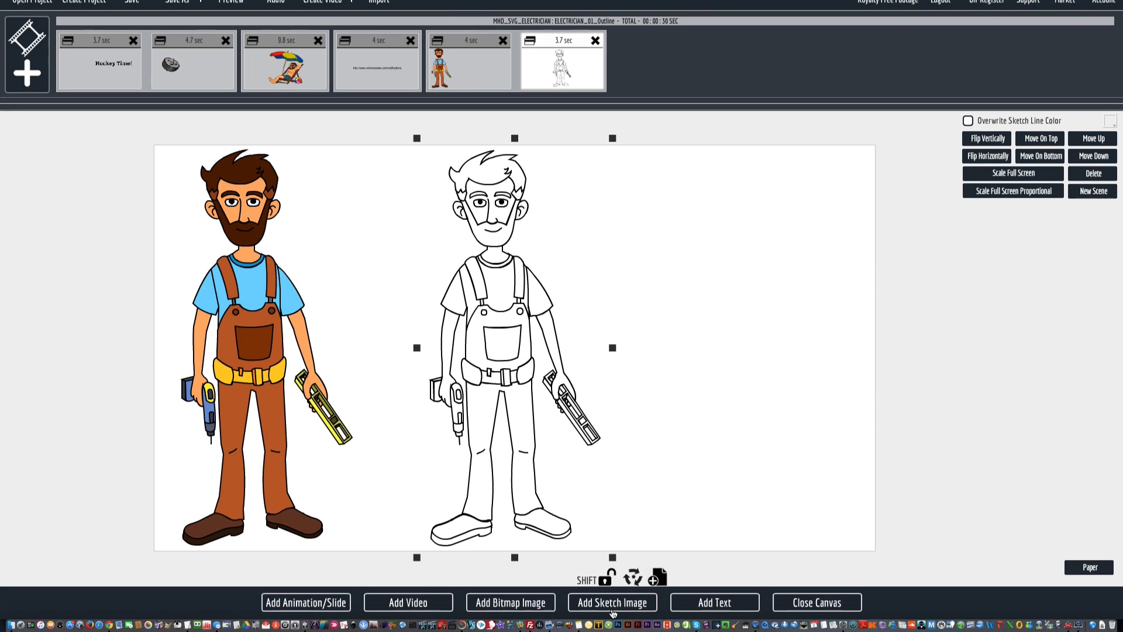
# Add the white-filled standing electrician from MHD_SVG_ELECTRICIAN, place it at the canvas's right side, and close the canvas.
pyautogui.click(624, 608)
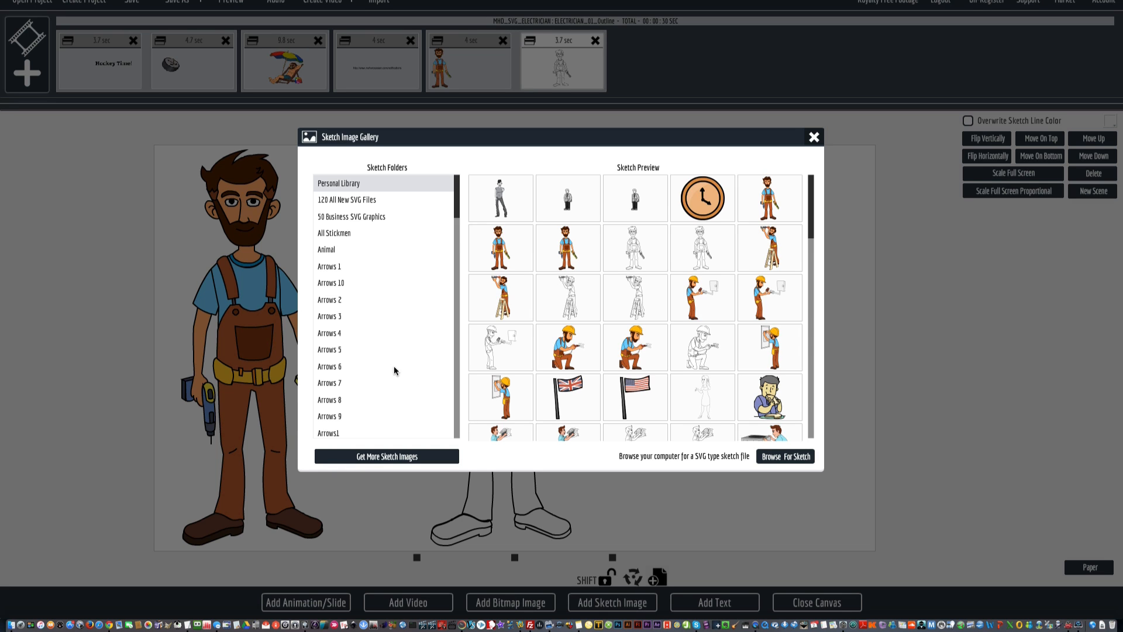
pyautogui.scroll(-15, 406, 374)
pyautogui.scroll(-1, 409, 384)
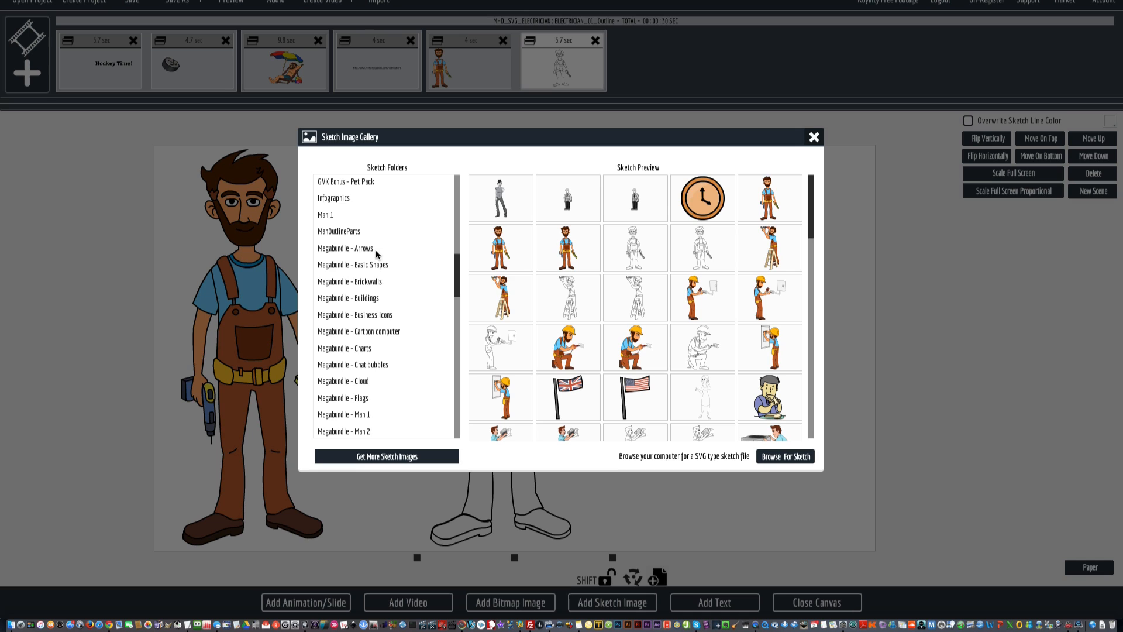
pyautogui.scroll(-3, 400, 373)
pyautogui.scroll(-5, 399, 373)
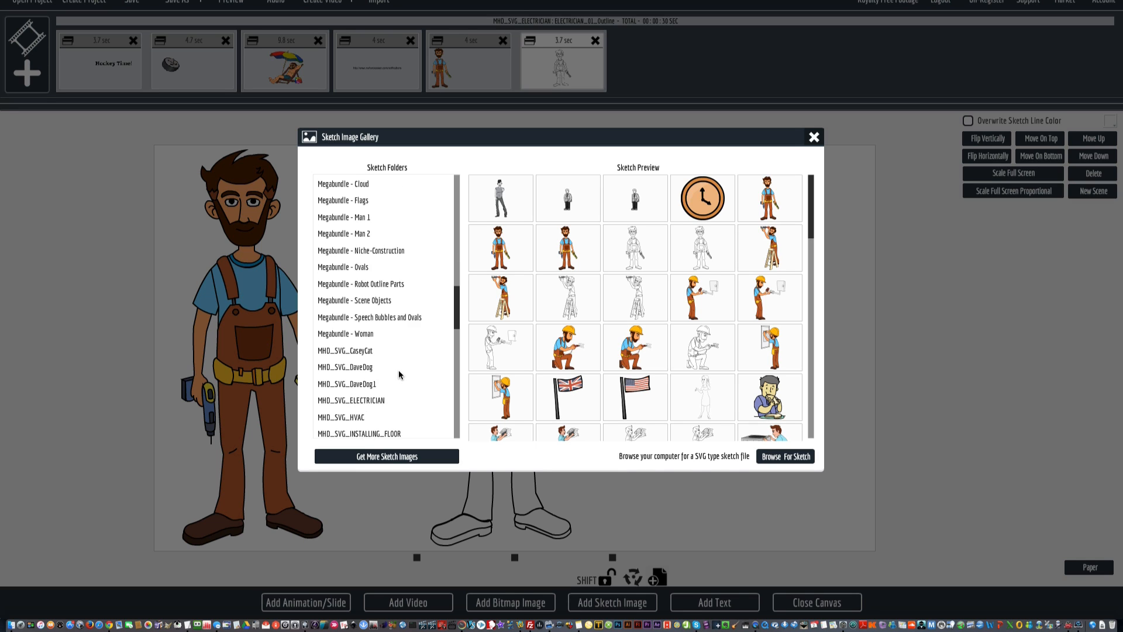
pyautogui.click(377, 309)
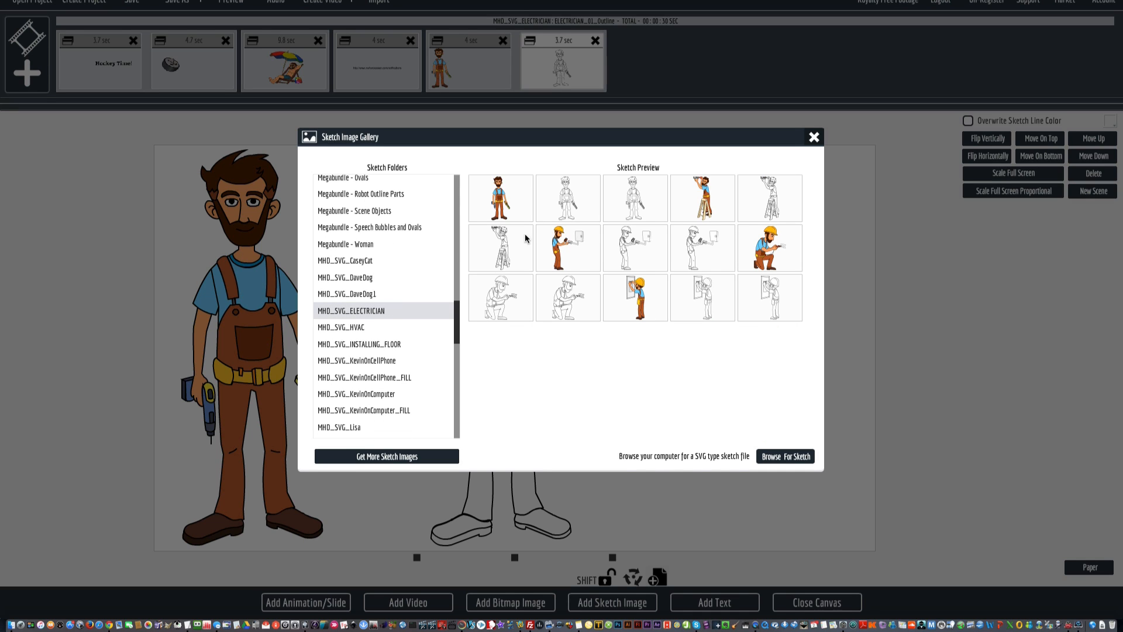
pyautogui.click(624, 210)
pyautogui.moveTo(523, 287); pyautogui.dragTo(755, 287)
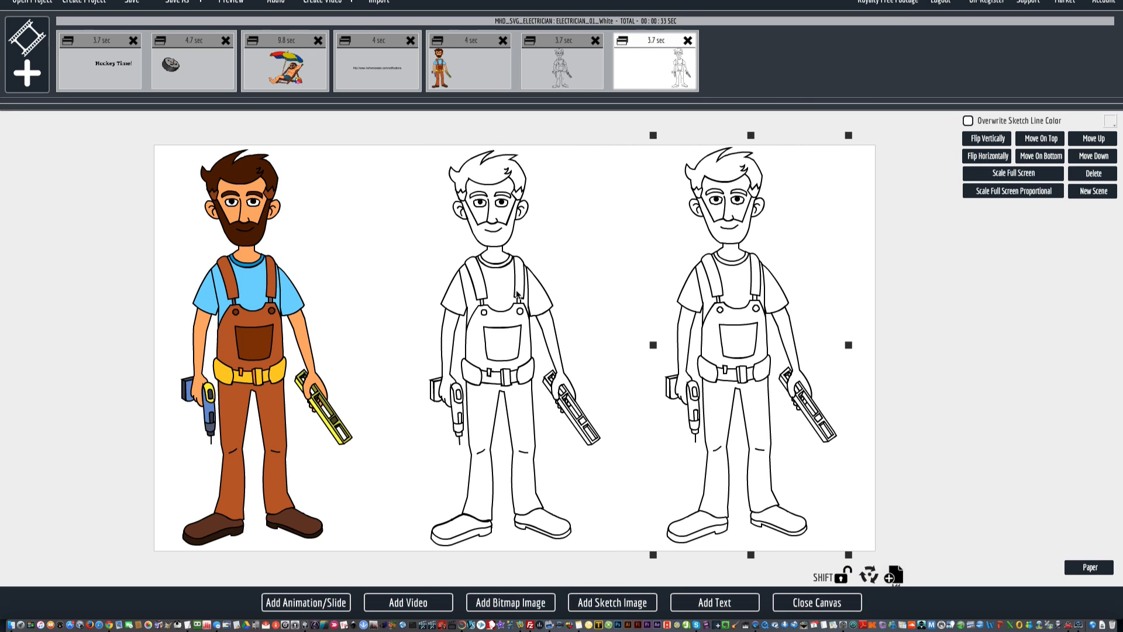
pyautogui.click(817, 601)
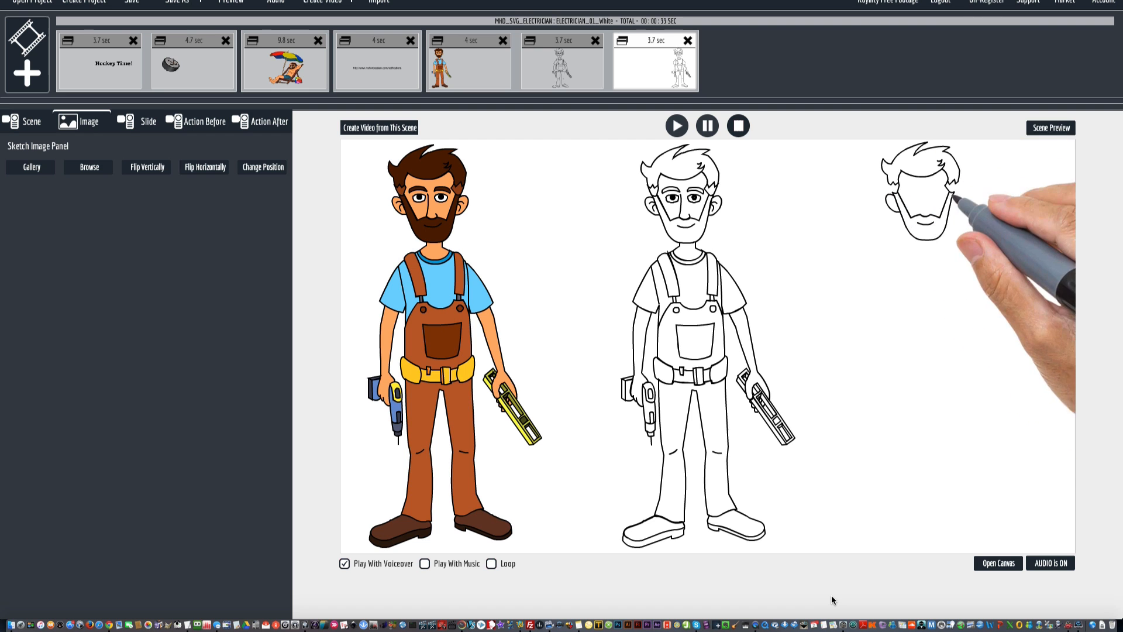
# Set the scene background image to Colorful Grunge.jpg from the Image Backgrounds folder.
pyautogui.click(31, 124)
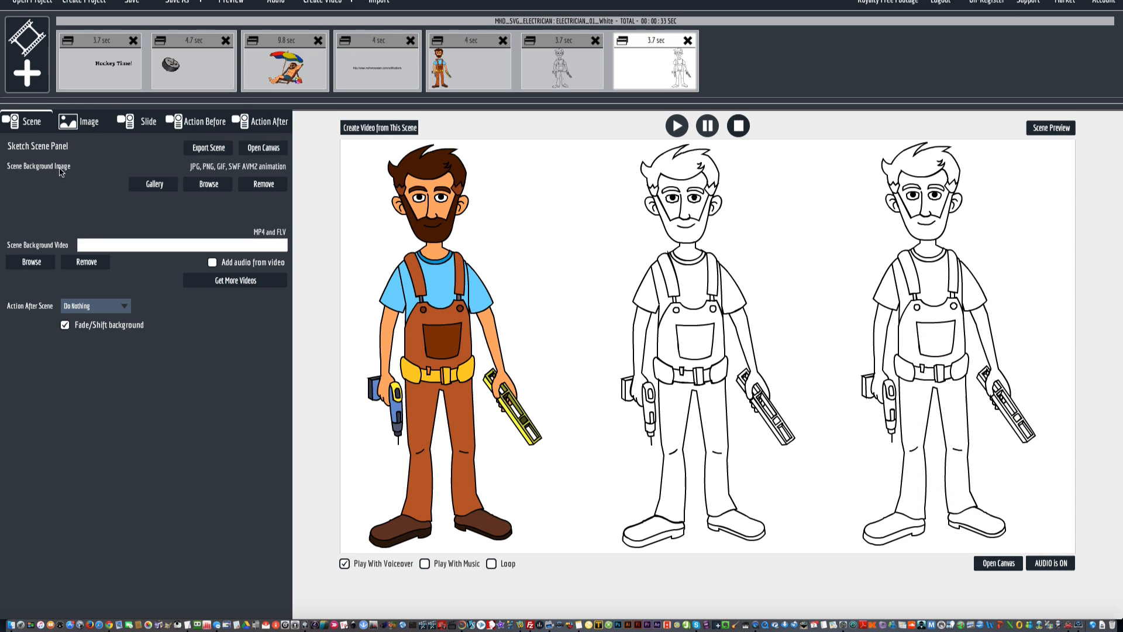
pyautogui.click(168, 188)
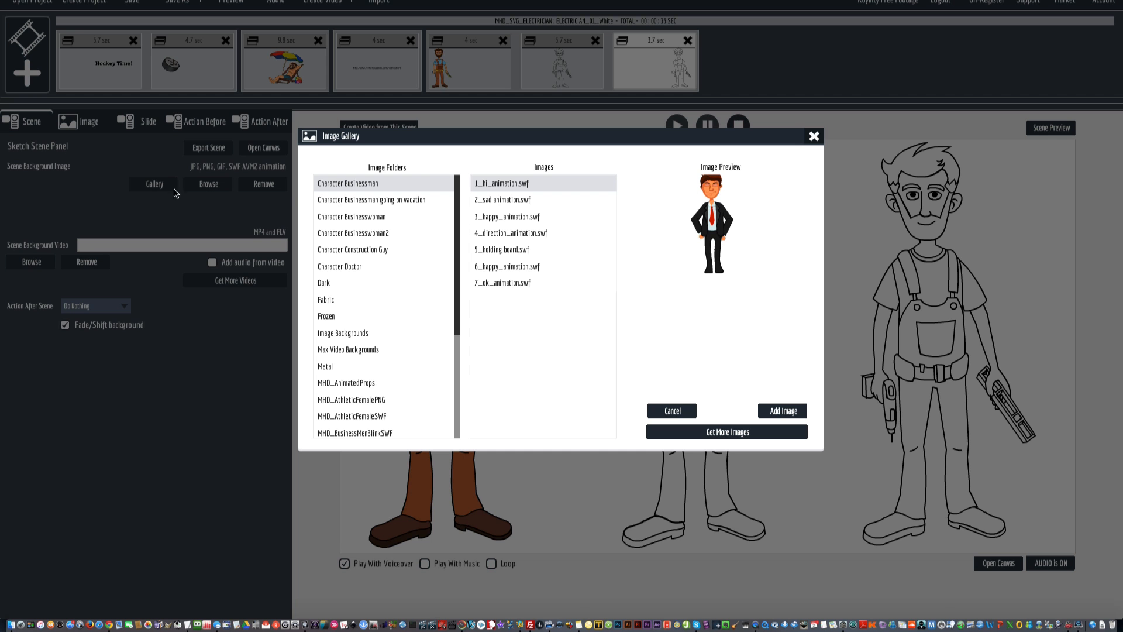
pyautogui.click(374, 332)
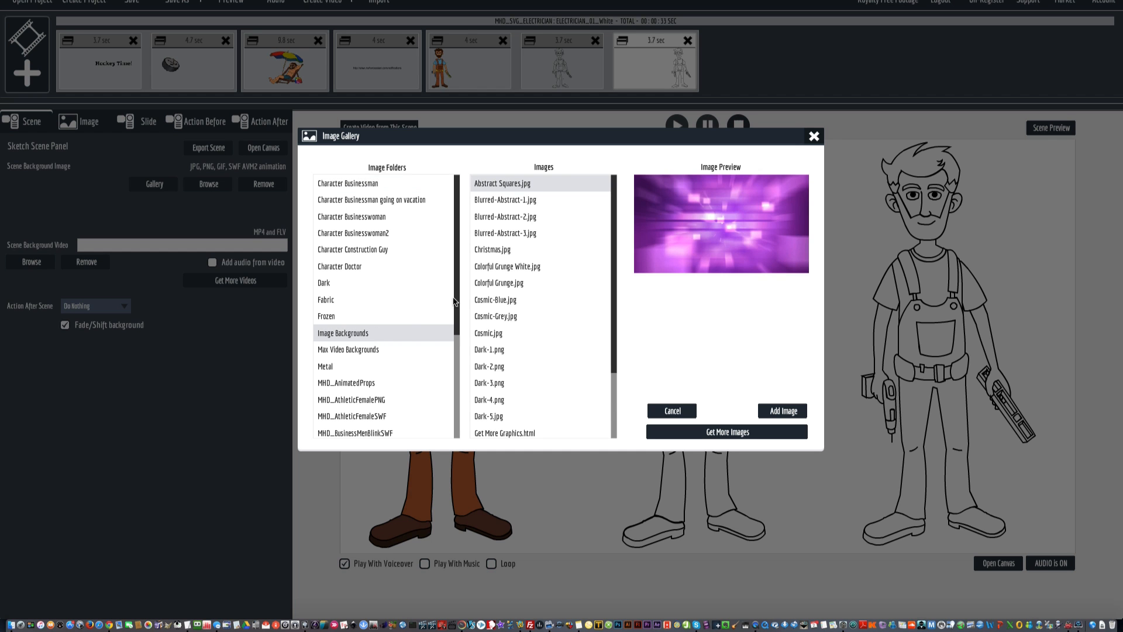
pyautogui.click(504, 283)
pyautogui.click(784, 411)
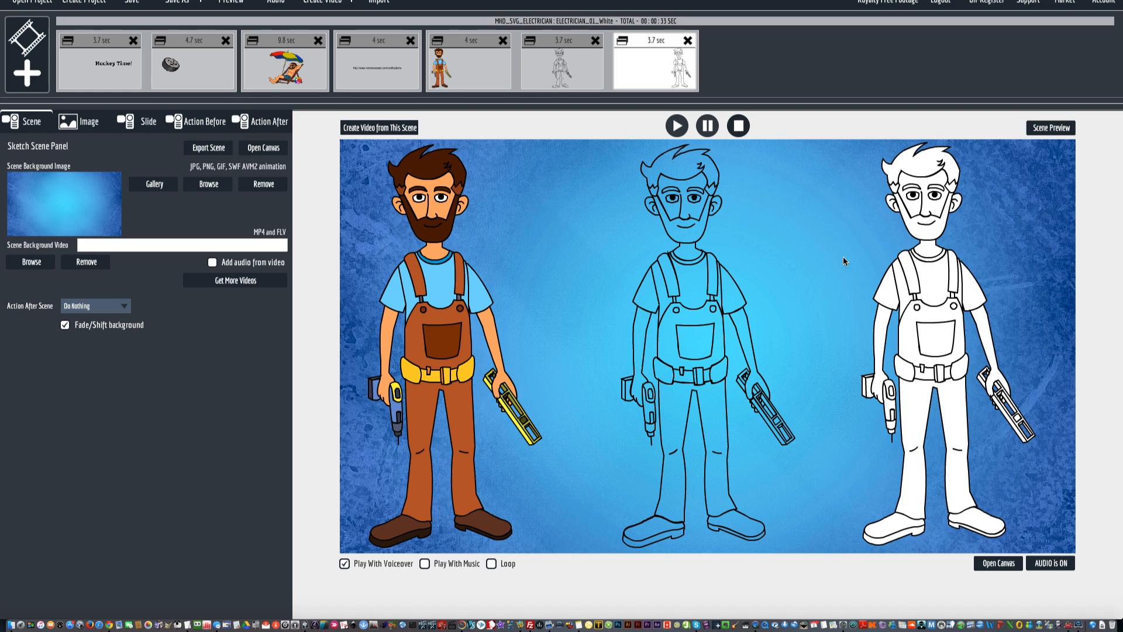
# Select the coloured electrician in the timeline and play back its sketch animation.
pyautogui.click(495, 70)
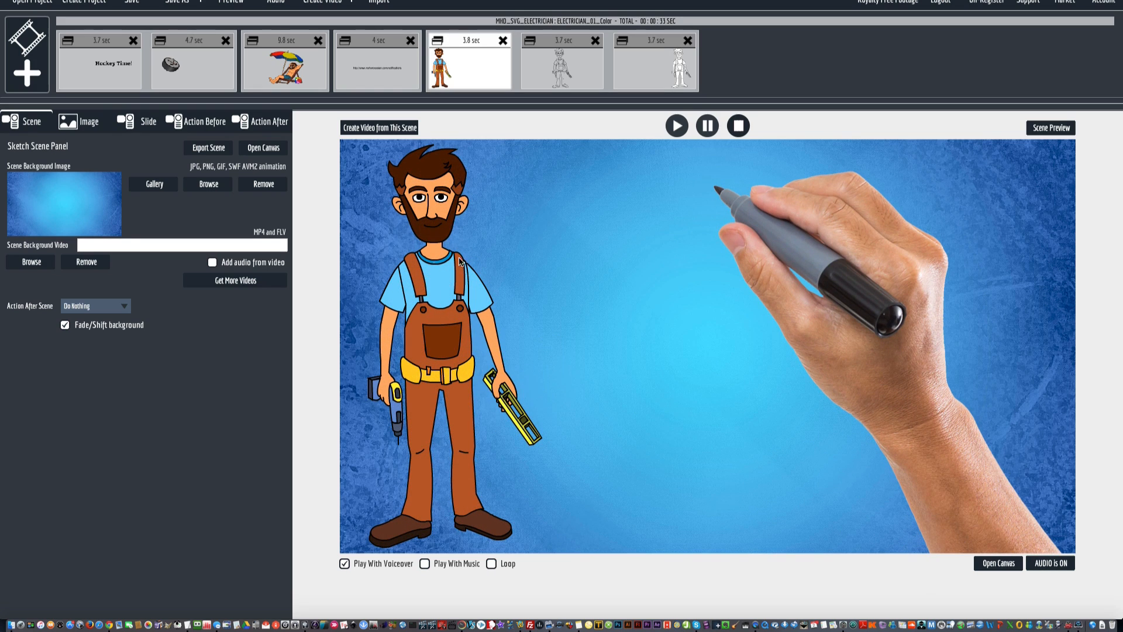
pyautogui.click(676, 126)
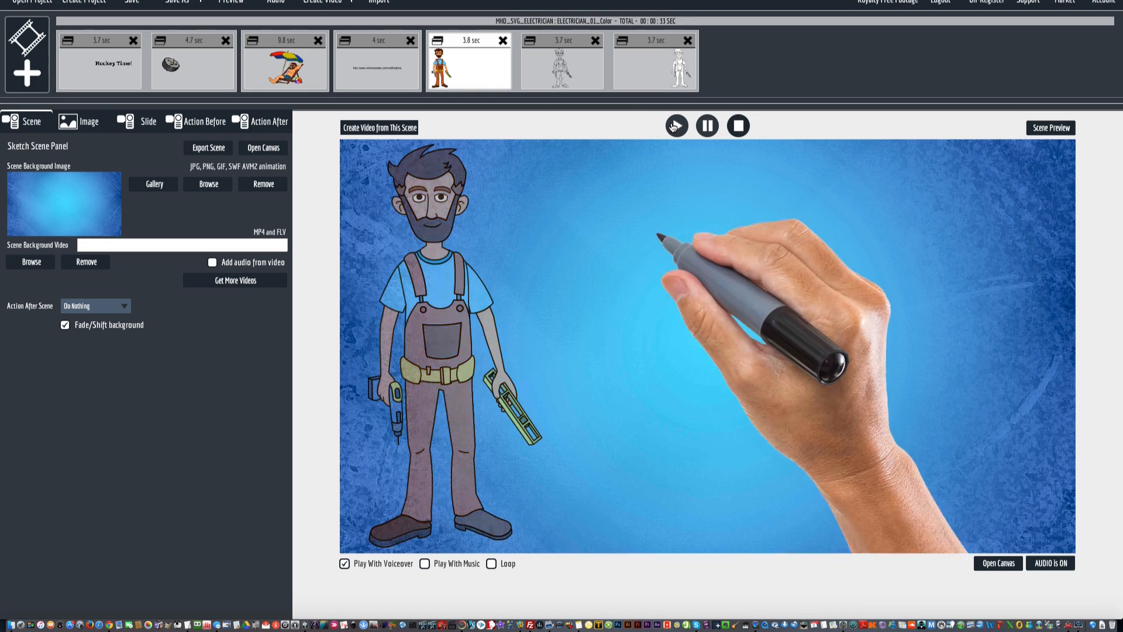
pyautogui.click(676, 126)
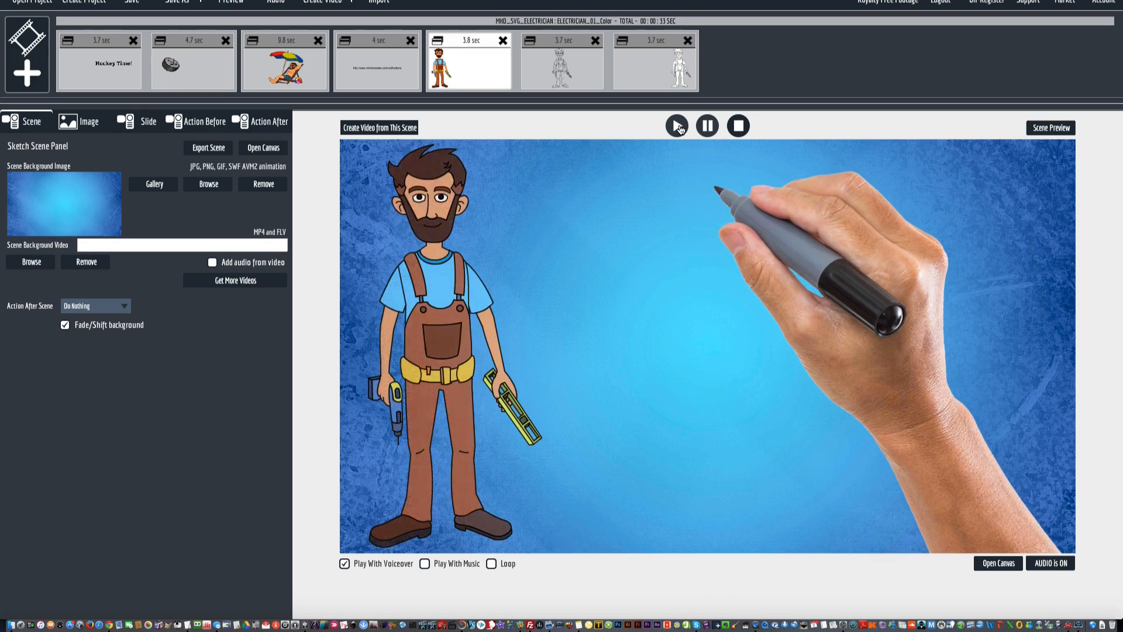
# Set the sketching action duration to 343 frames for the coloured electrician and 480 frames for the outline electrician.
pyautogui.click(207, 126)
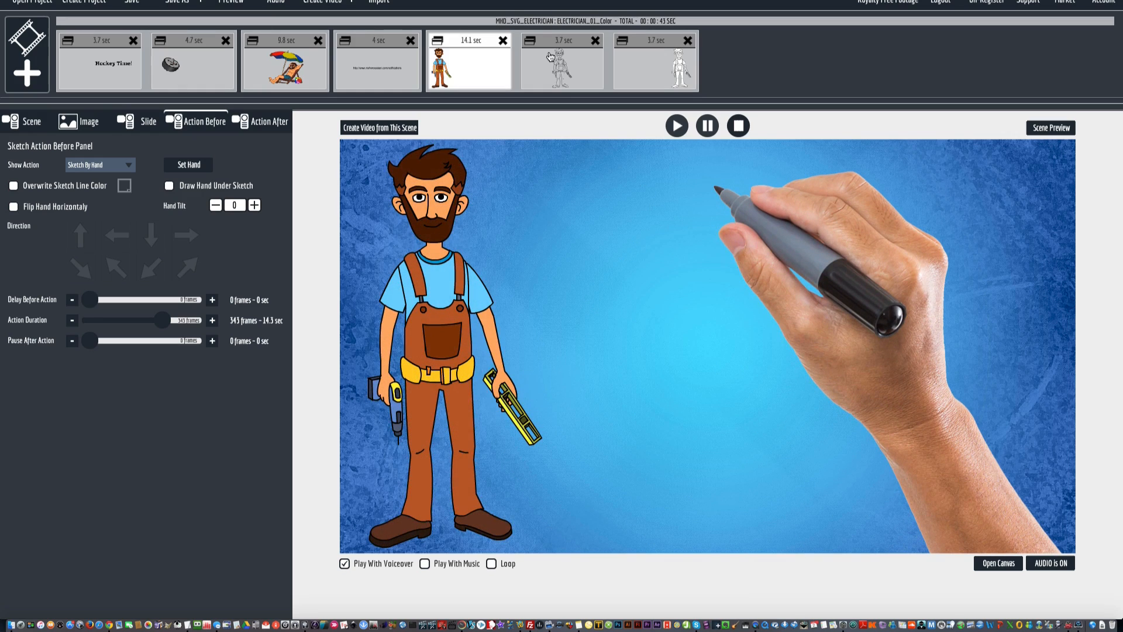
pyautogui.click(550, 56)
pyautogui.moveTo(94, 320); pyautogui.dragTo(202, 322)
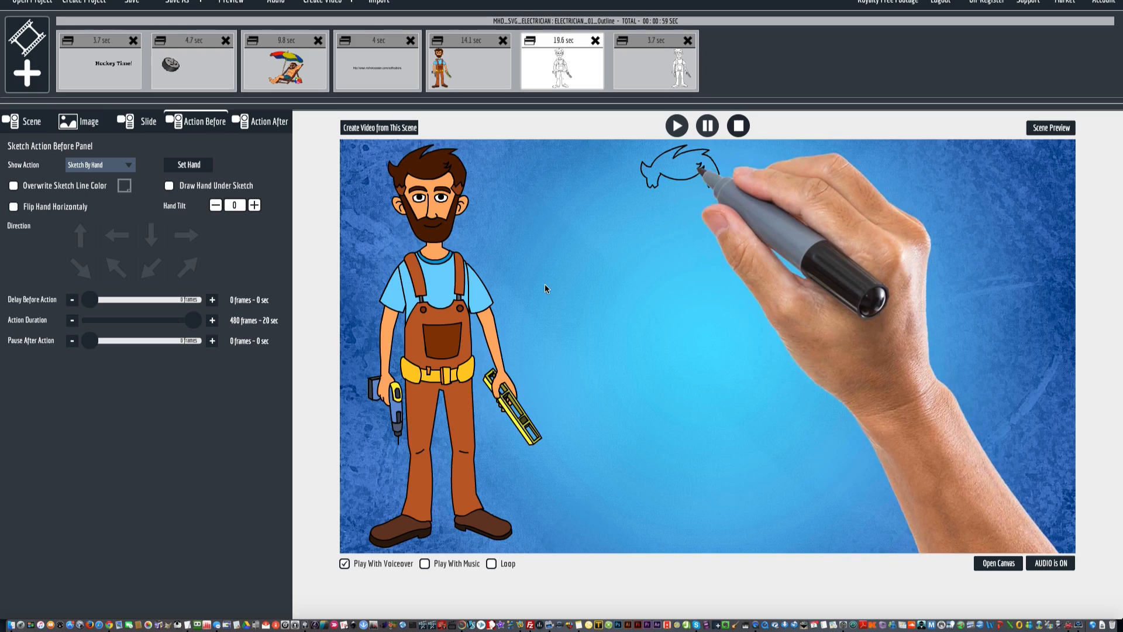
# Try a 415-frame sketching action duration on the white-filled electrician and reduce it to 93 frames.
pyautogui.click(669, 69)
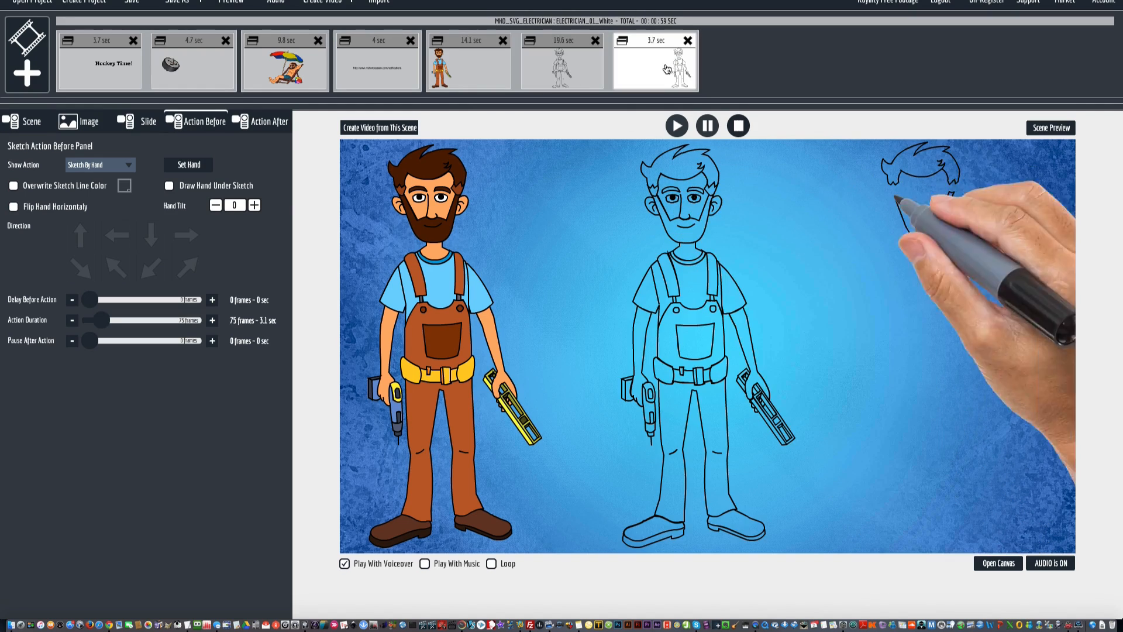
pyautogui.moveTo(101, 320); pyautogui.dragTo(173, 332)
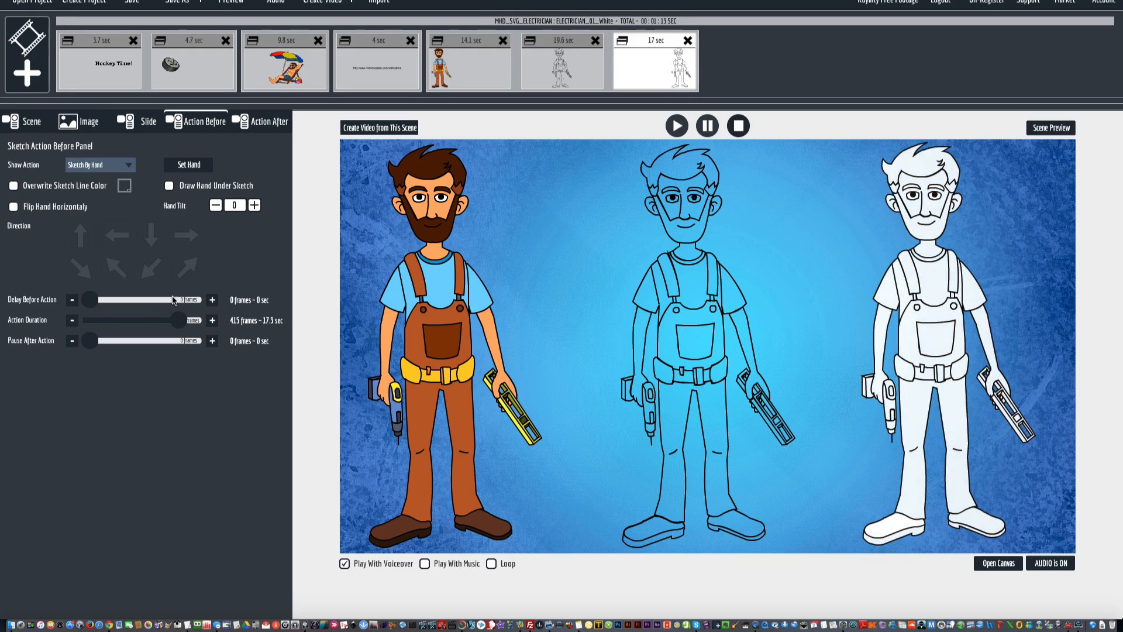
pyautogui.click(100, 323)
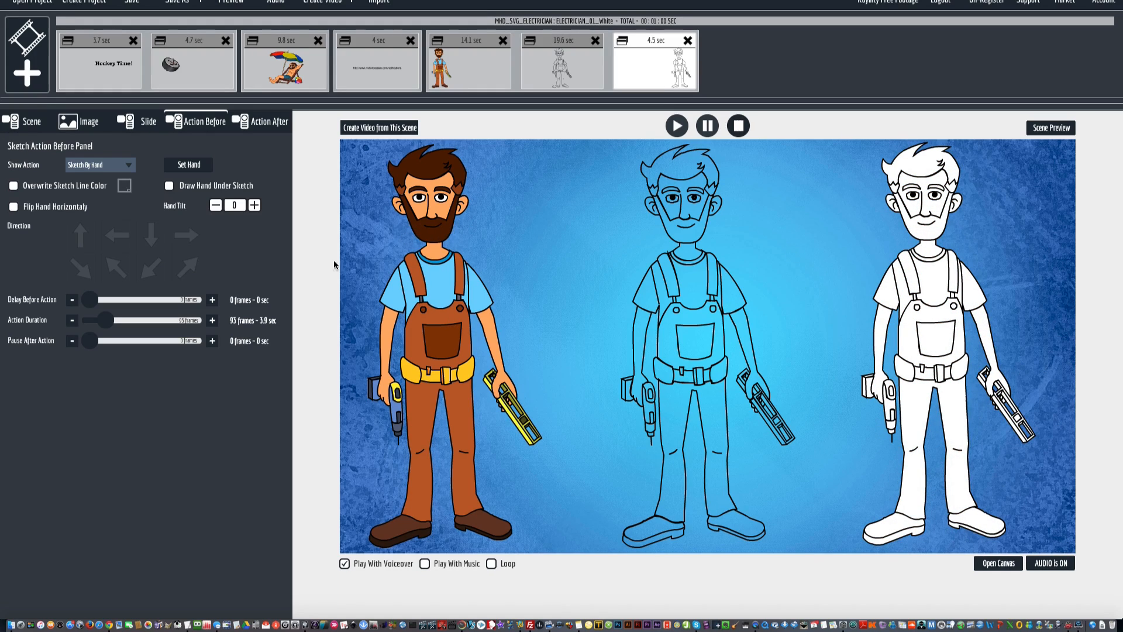
# Create a new scene and add the coloured kneeling plank installer sketch from the MHD_SVG_INSTALLING_FLOOR folder.
pyautogui.click(28, 78)
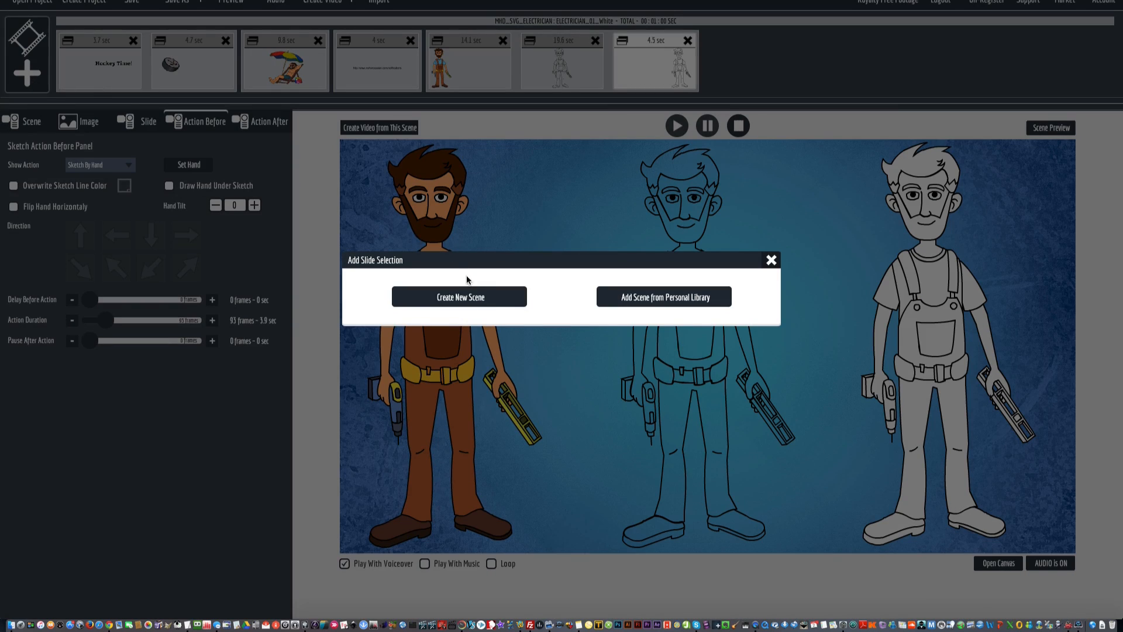
pyautogui.click(492, 298)
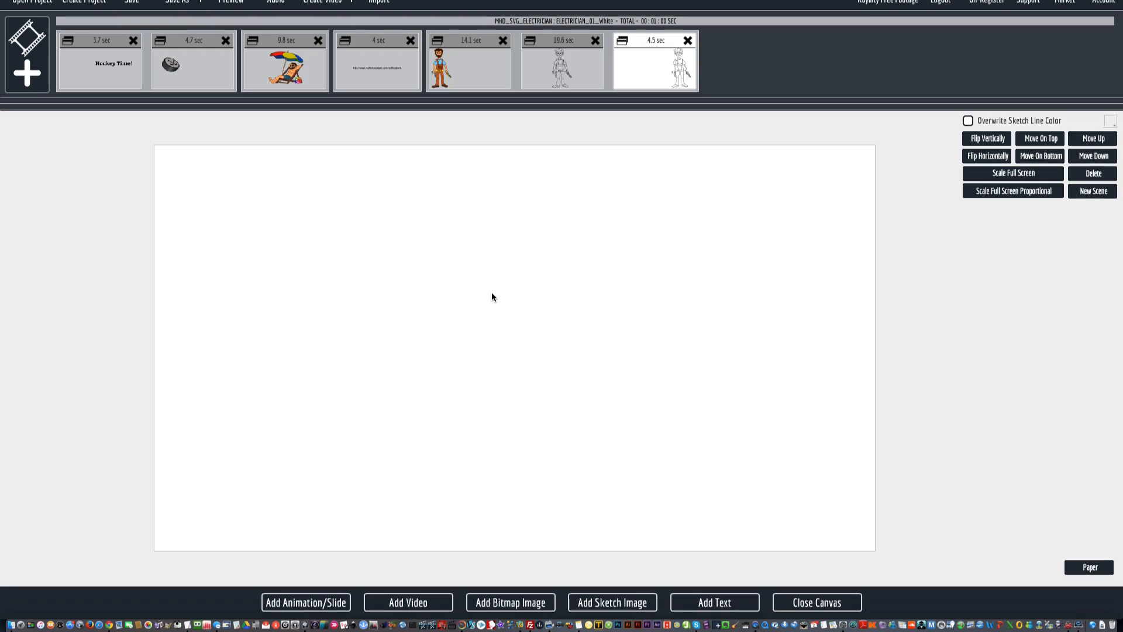
pyautogui.click(640, 610)
pyautogui.scroll(-10, 426, 336)
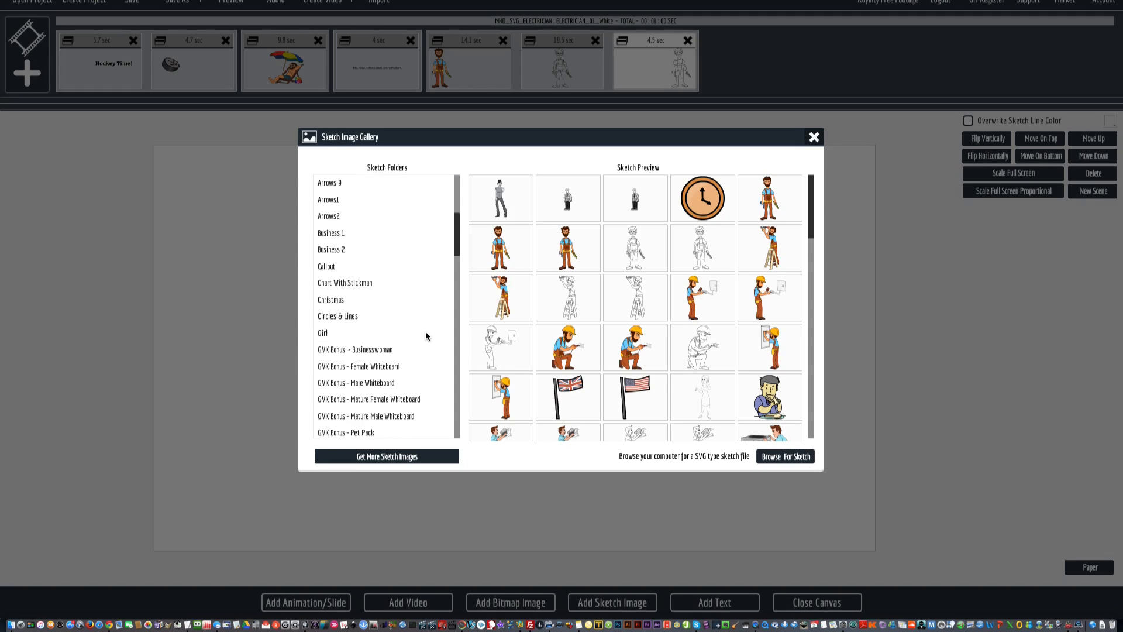
pyautogui.scroll(-8, 426, 335)
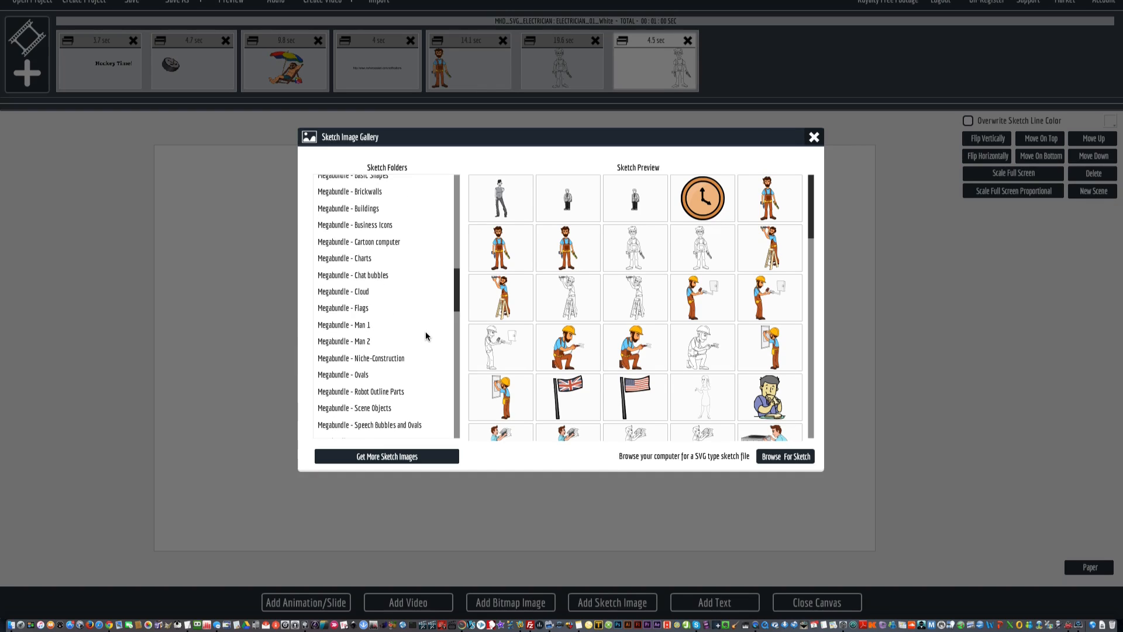
pyautogui.scroll(-5, 426, 336)
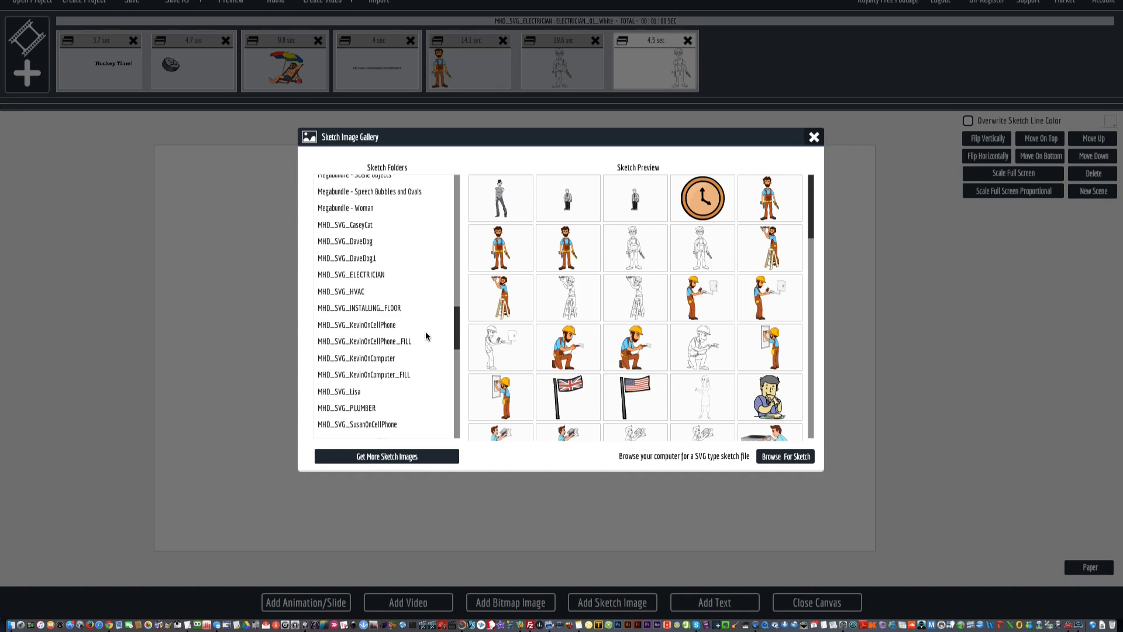
pyautogui.click(385, 309)
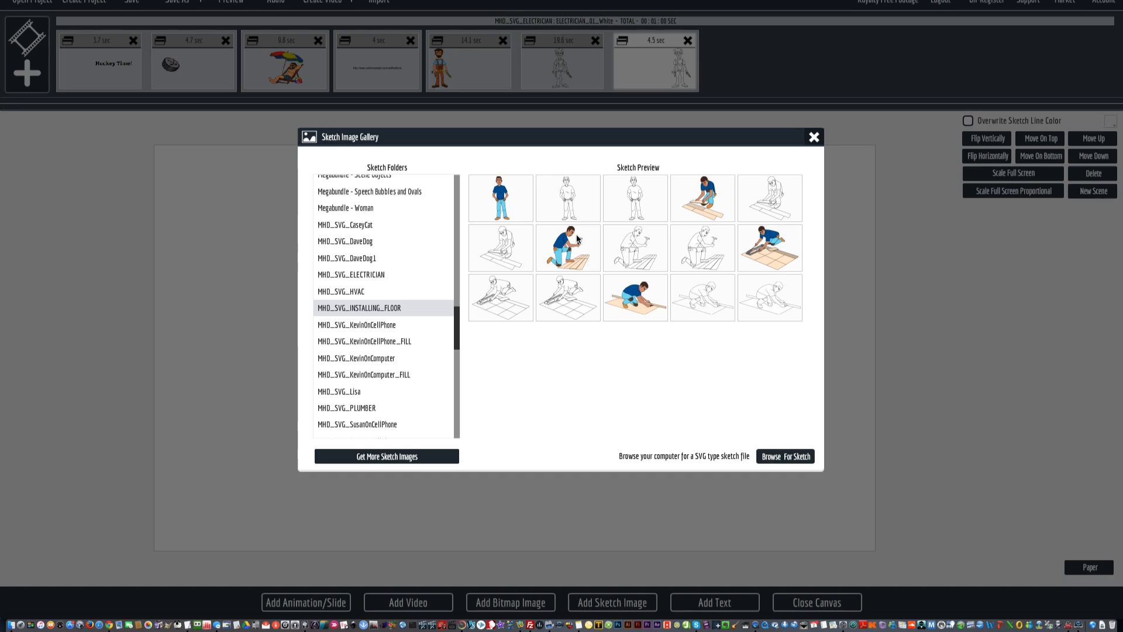
pyautogui.click(703, 198)
# Move the floor installer to the canvas's left half, scale it down, and close the canvas.
pyautogui.moveTo(472, 261)
pyautogui.mouseDown()
pyautogui.moveTo(385, 258)
pyautogui.moveTo(411, 260)
pyautogui.mouseUp()
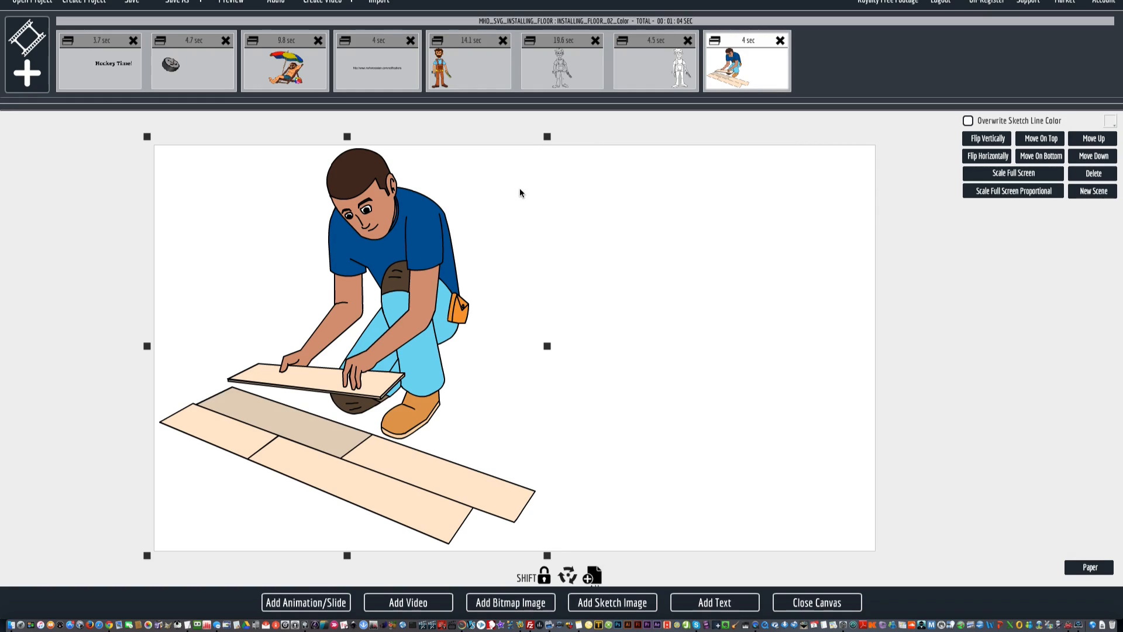
pyautogui.moveTo(545, 139); pyautogui.dragTo(491, 237)
pyautogui.click(809, 600)
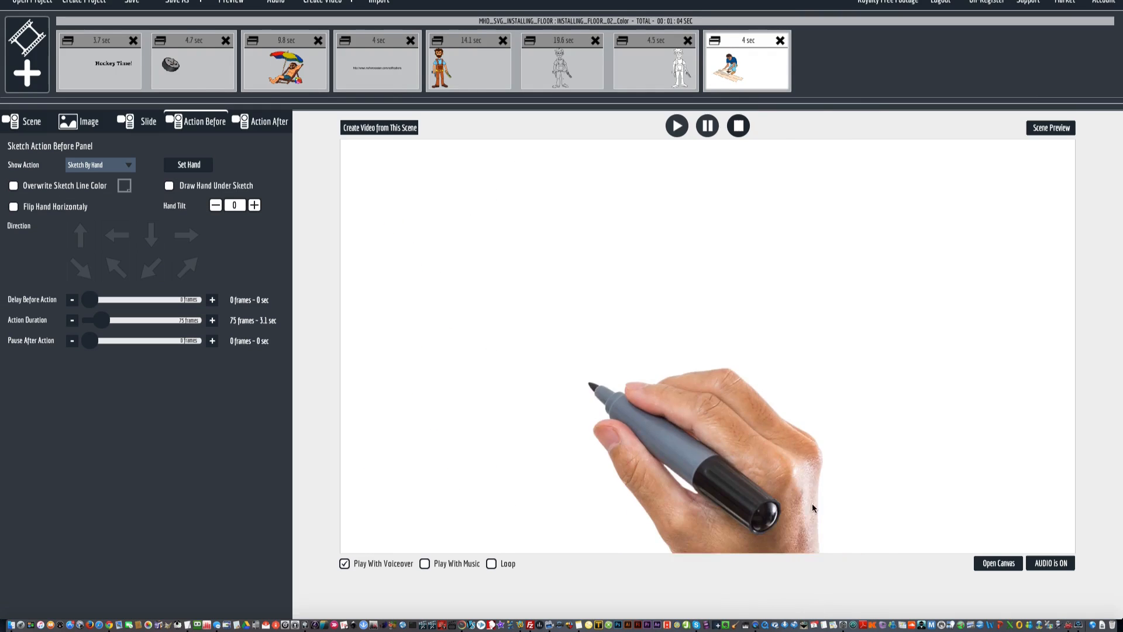